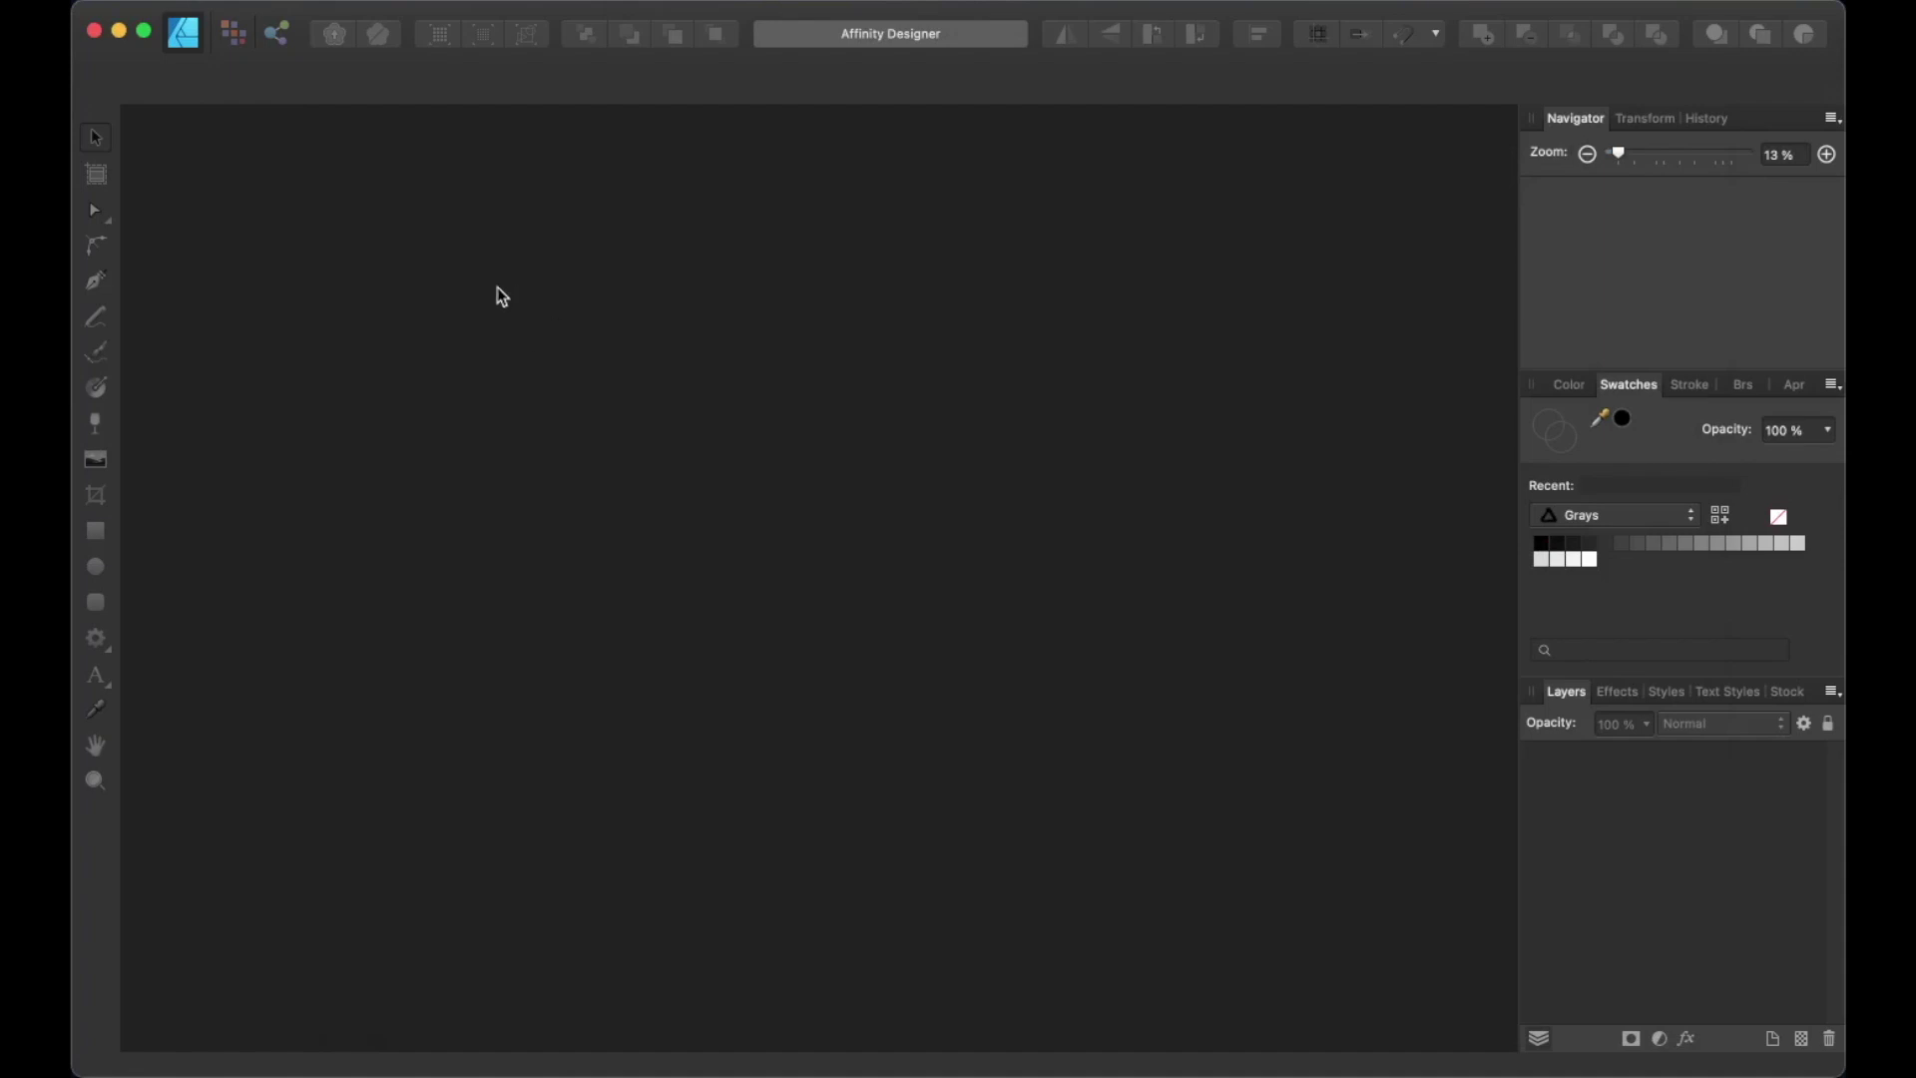
# Create a new document from the 1 Sheet Poster print preset, 20 × 30 in, with an artboard.
pyautogui.click(309, 2)
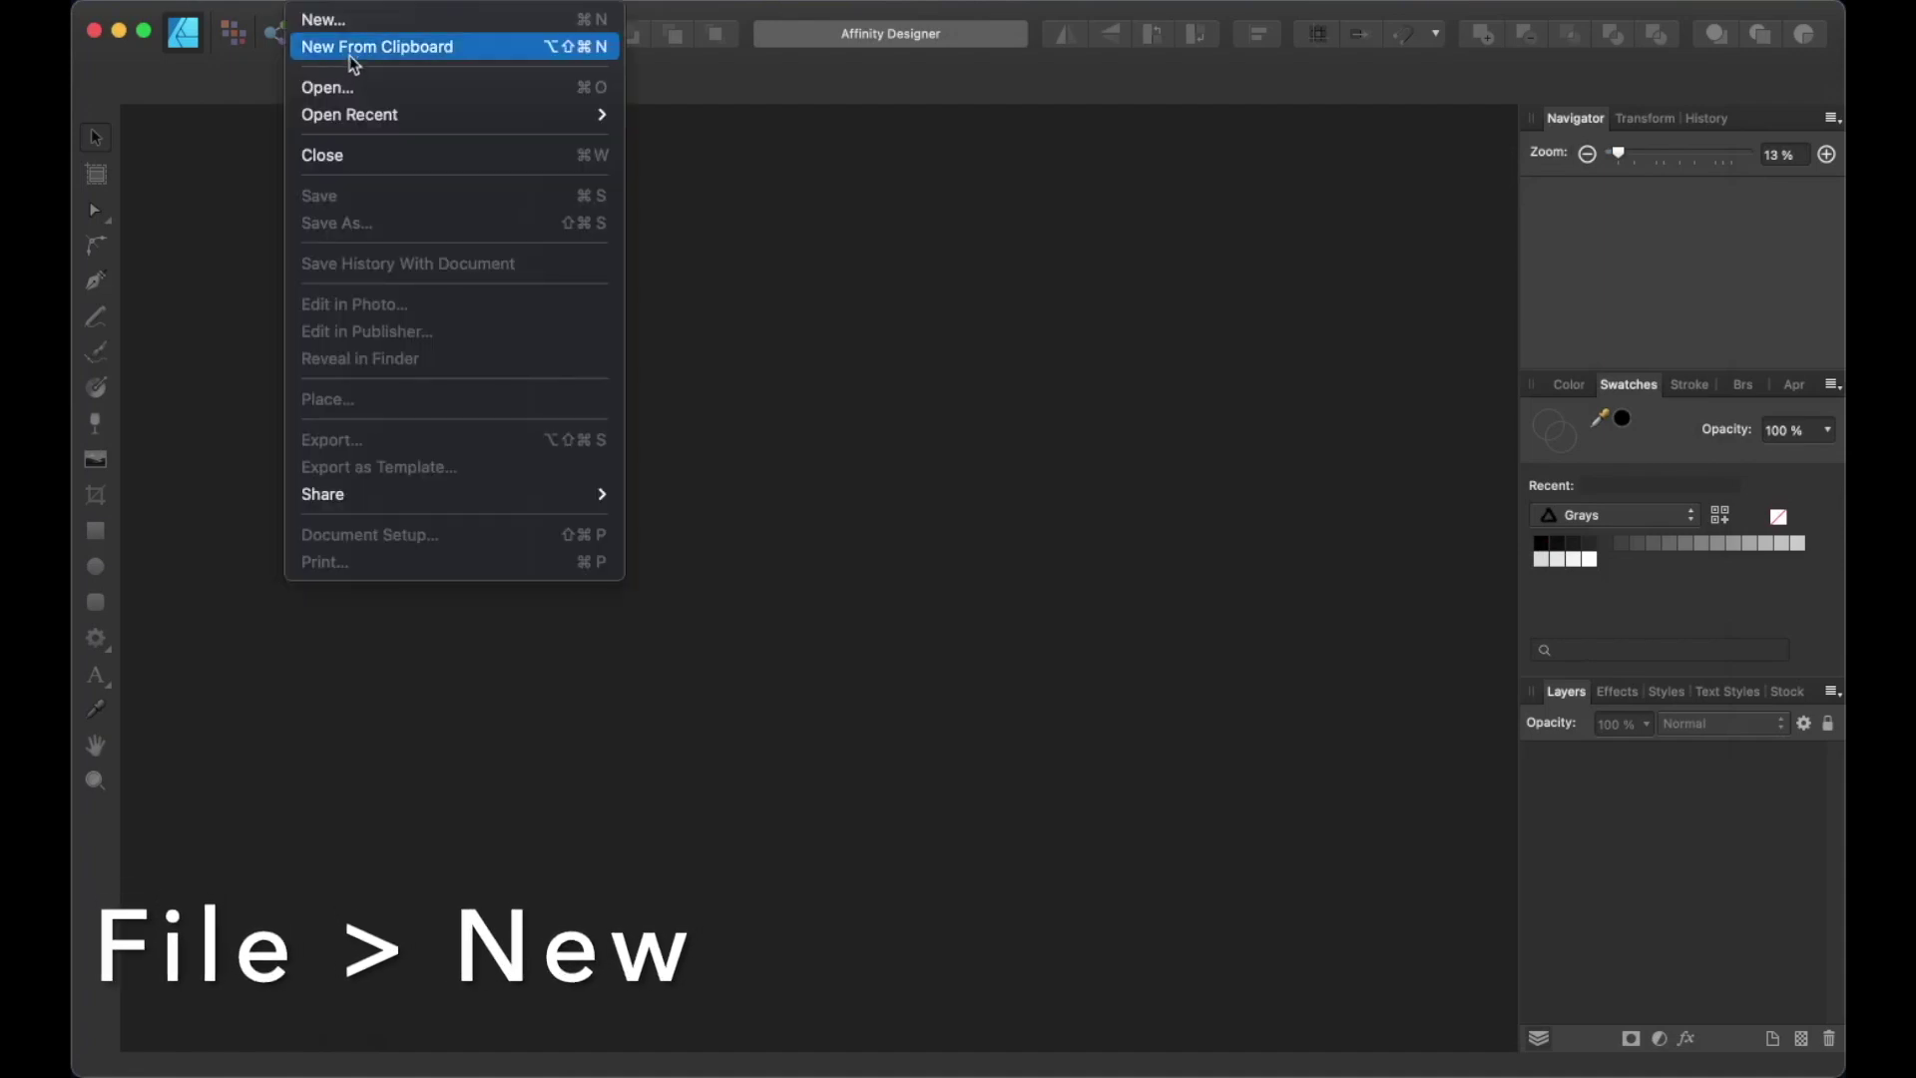
pyautogui.click(357, 19)
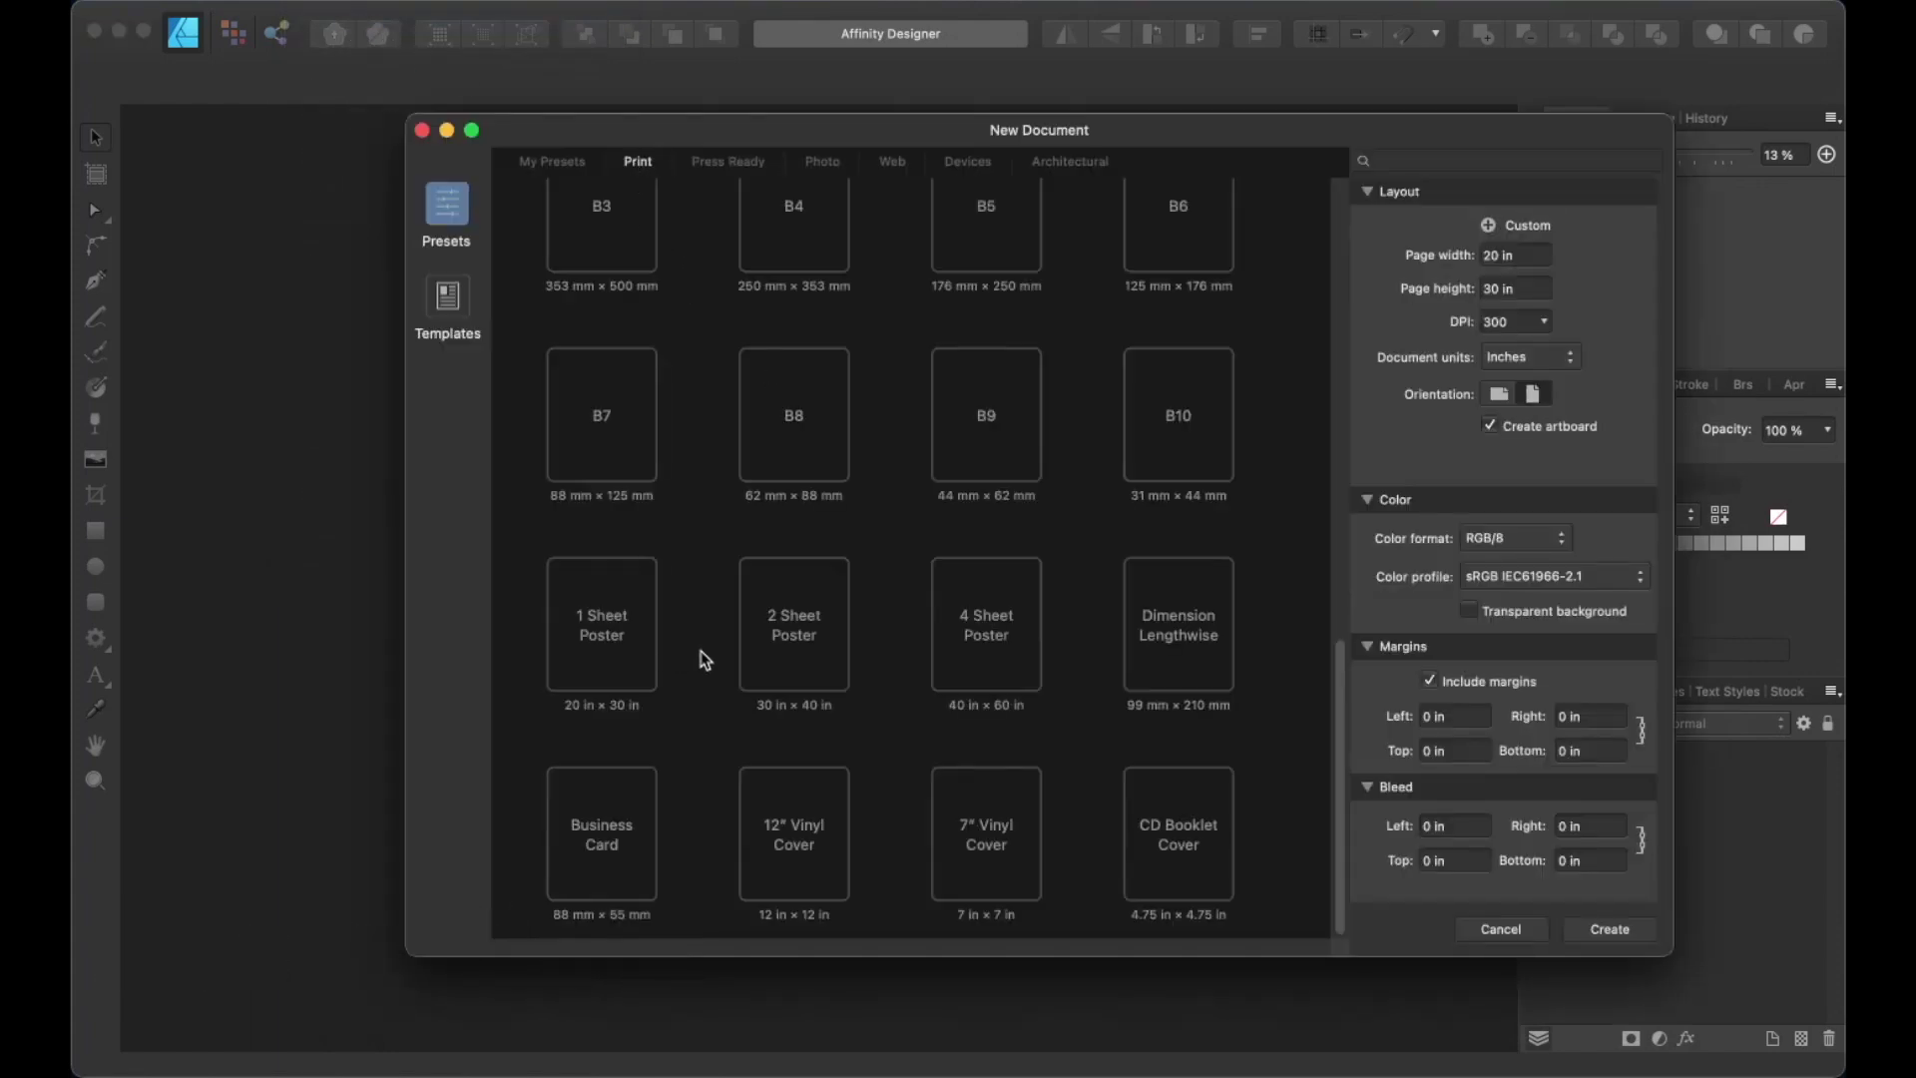
pyautogui.click(621, 645)
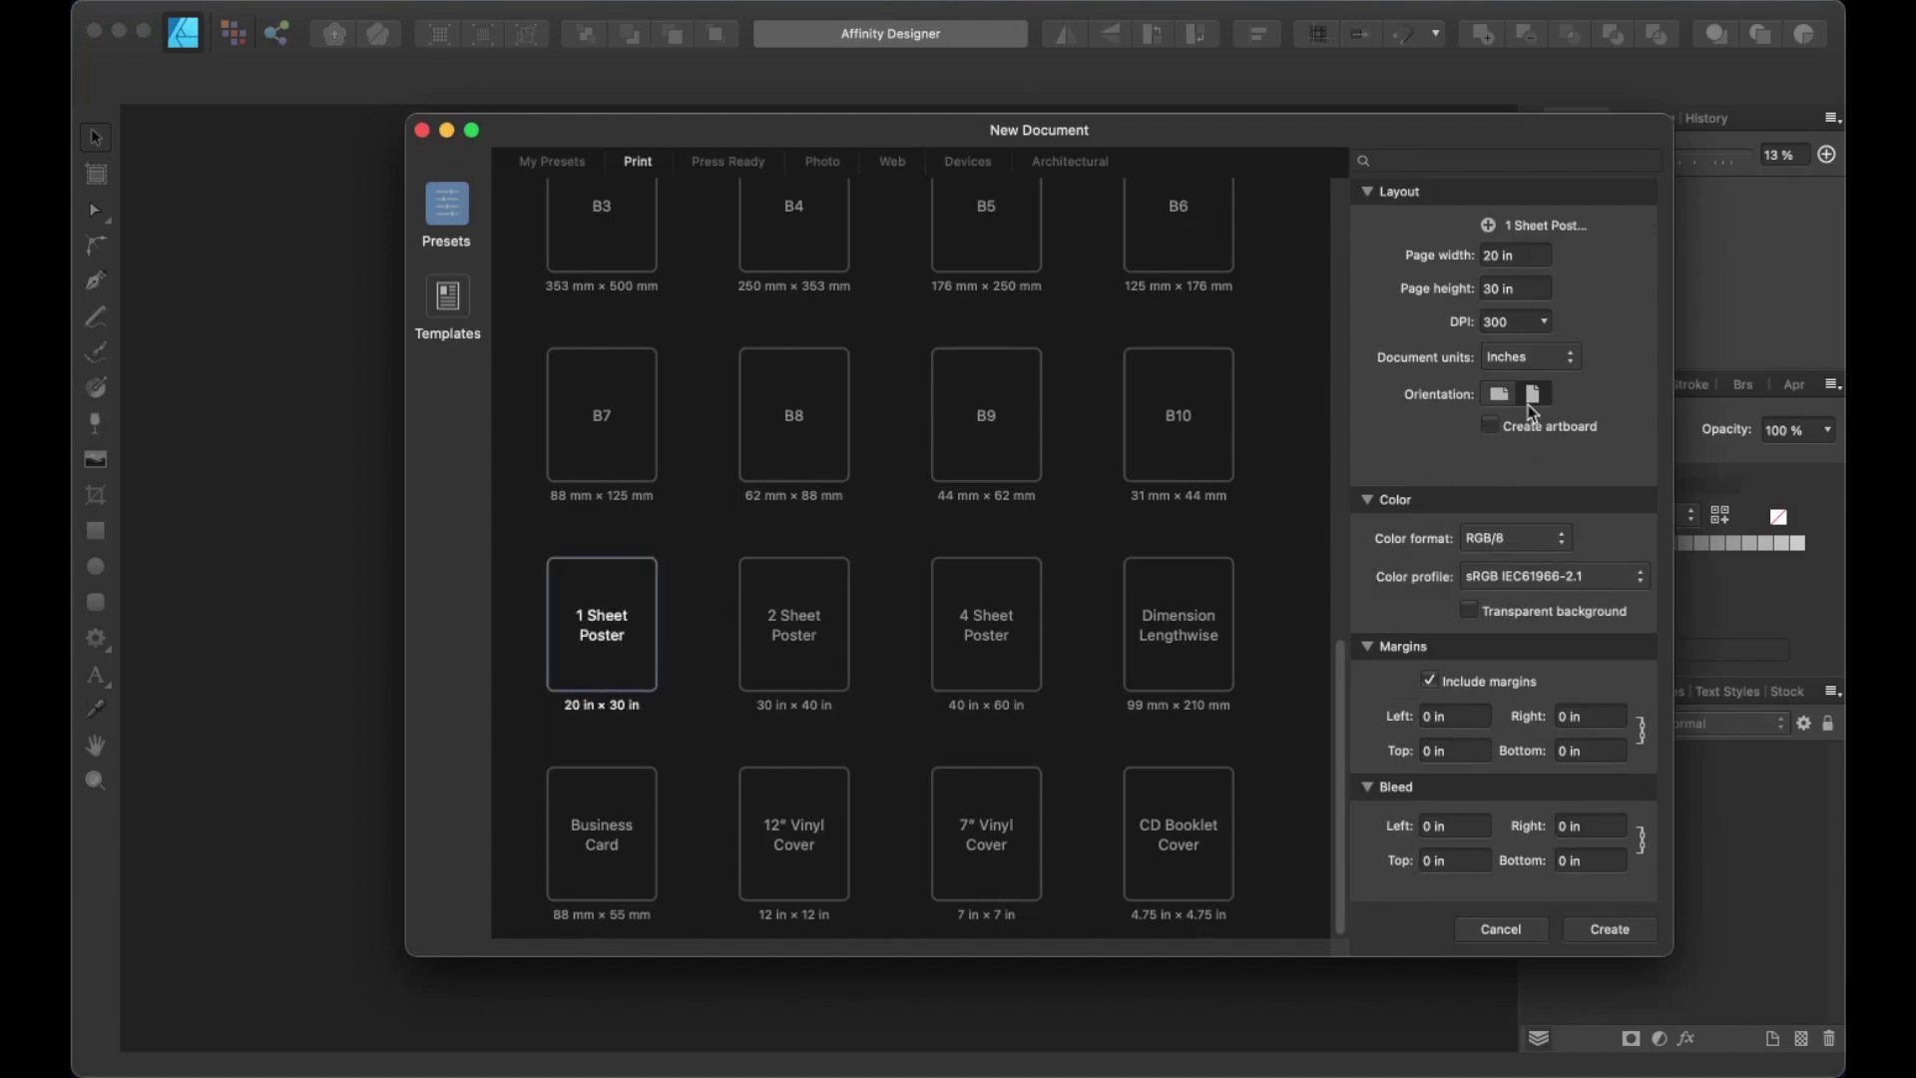
pyautogui.click(1491, 426)
pyautogui.click(1611, 936)
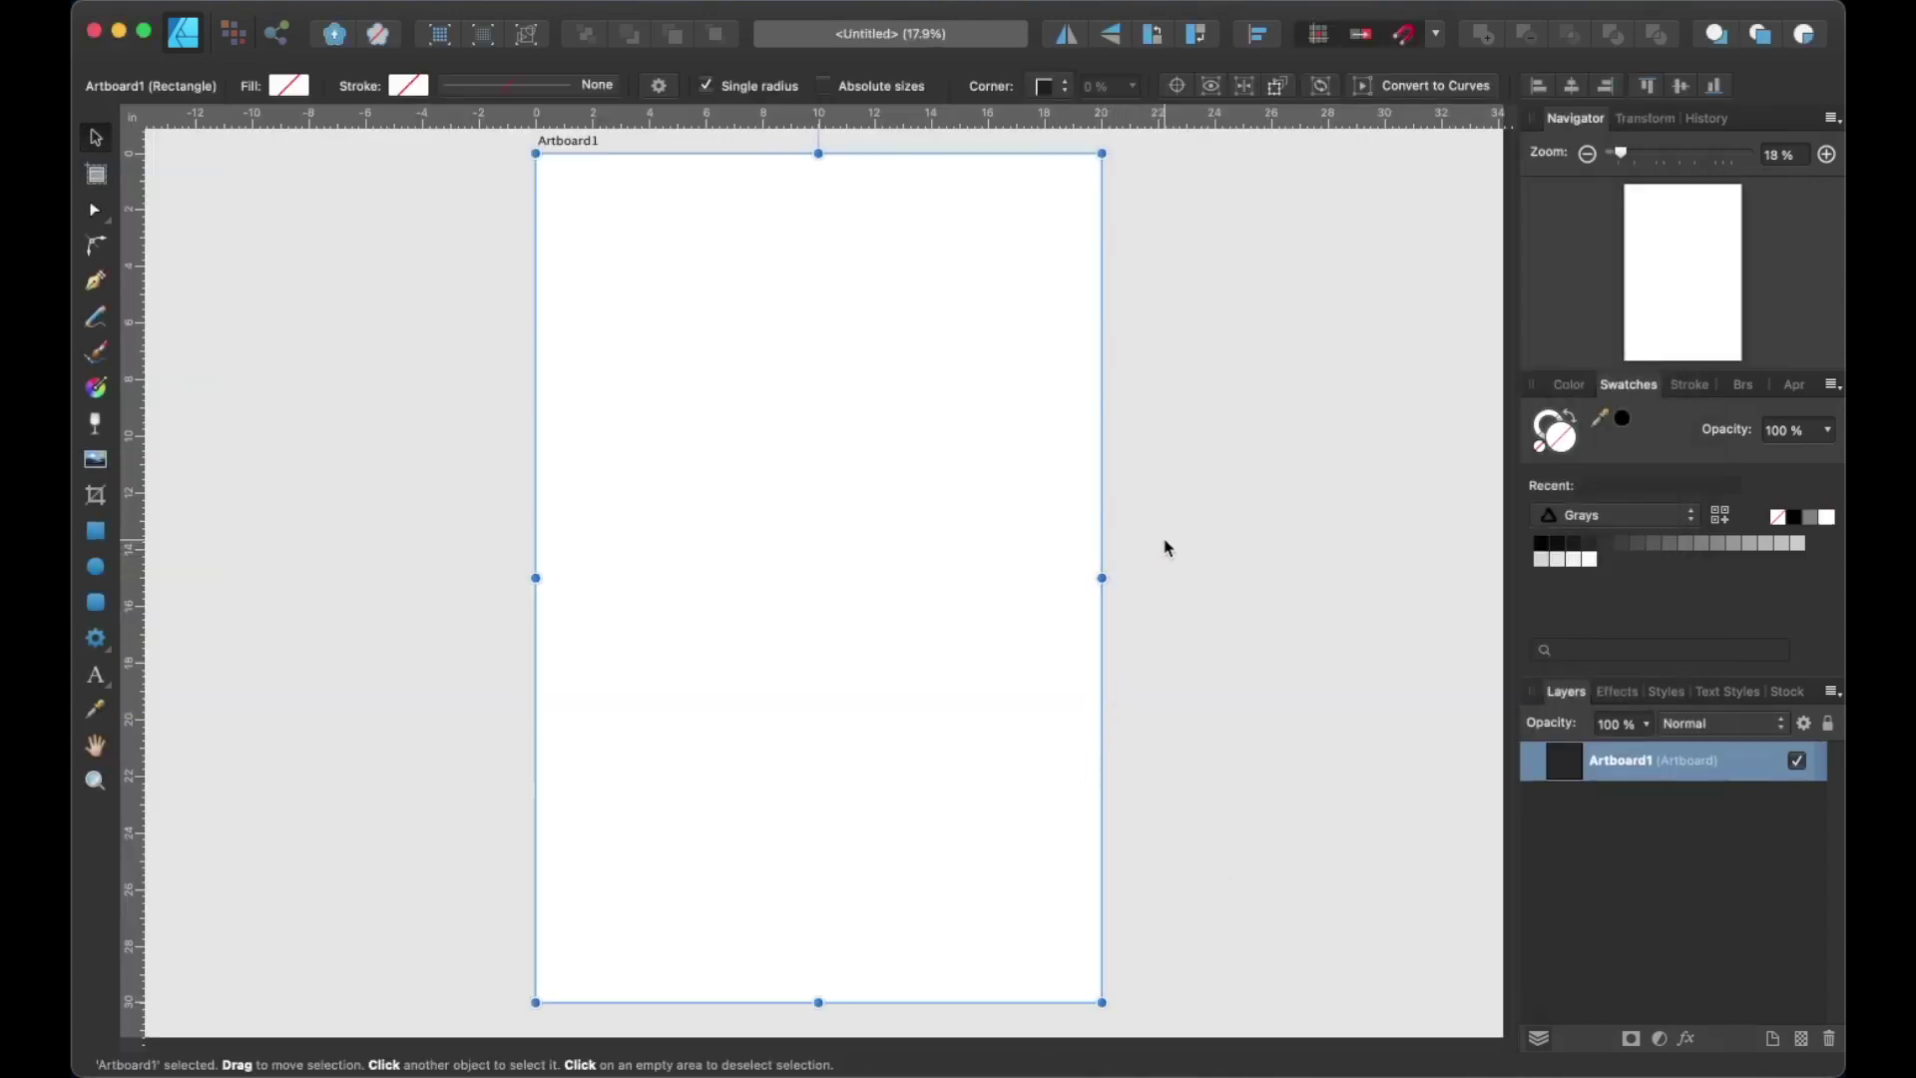
# Duplicate the artboard and place the copy beside the original with a gap between them.
pyautogui.scroll(-1, 1164, 541)
pyautogui.scroll(-4, 1164, 541)
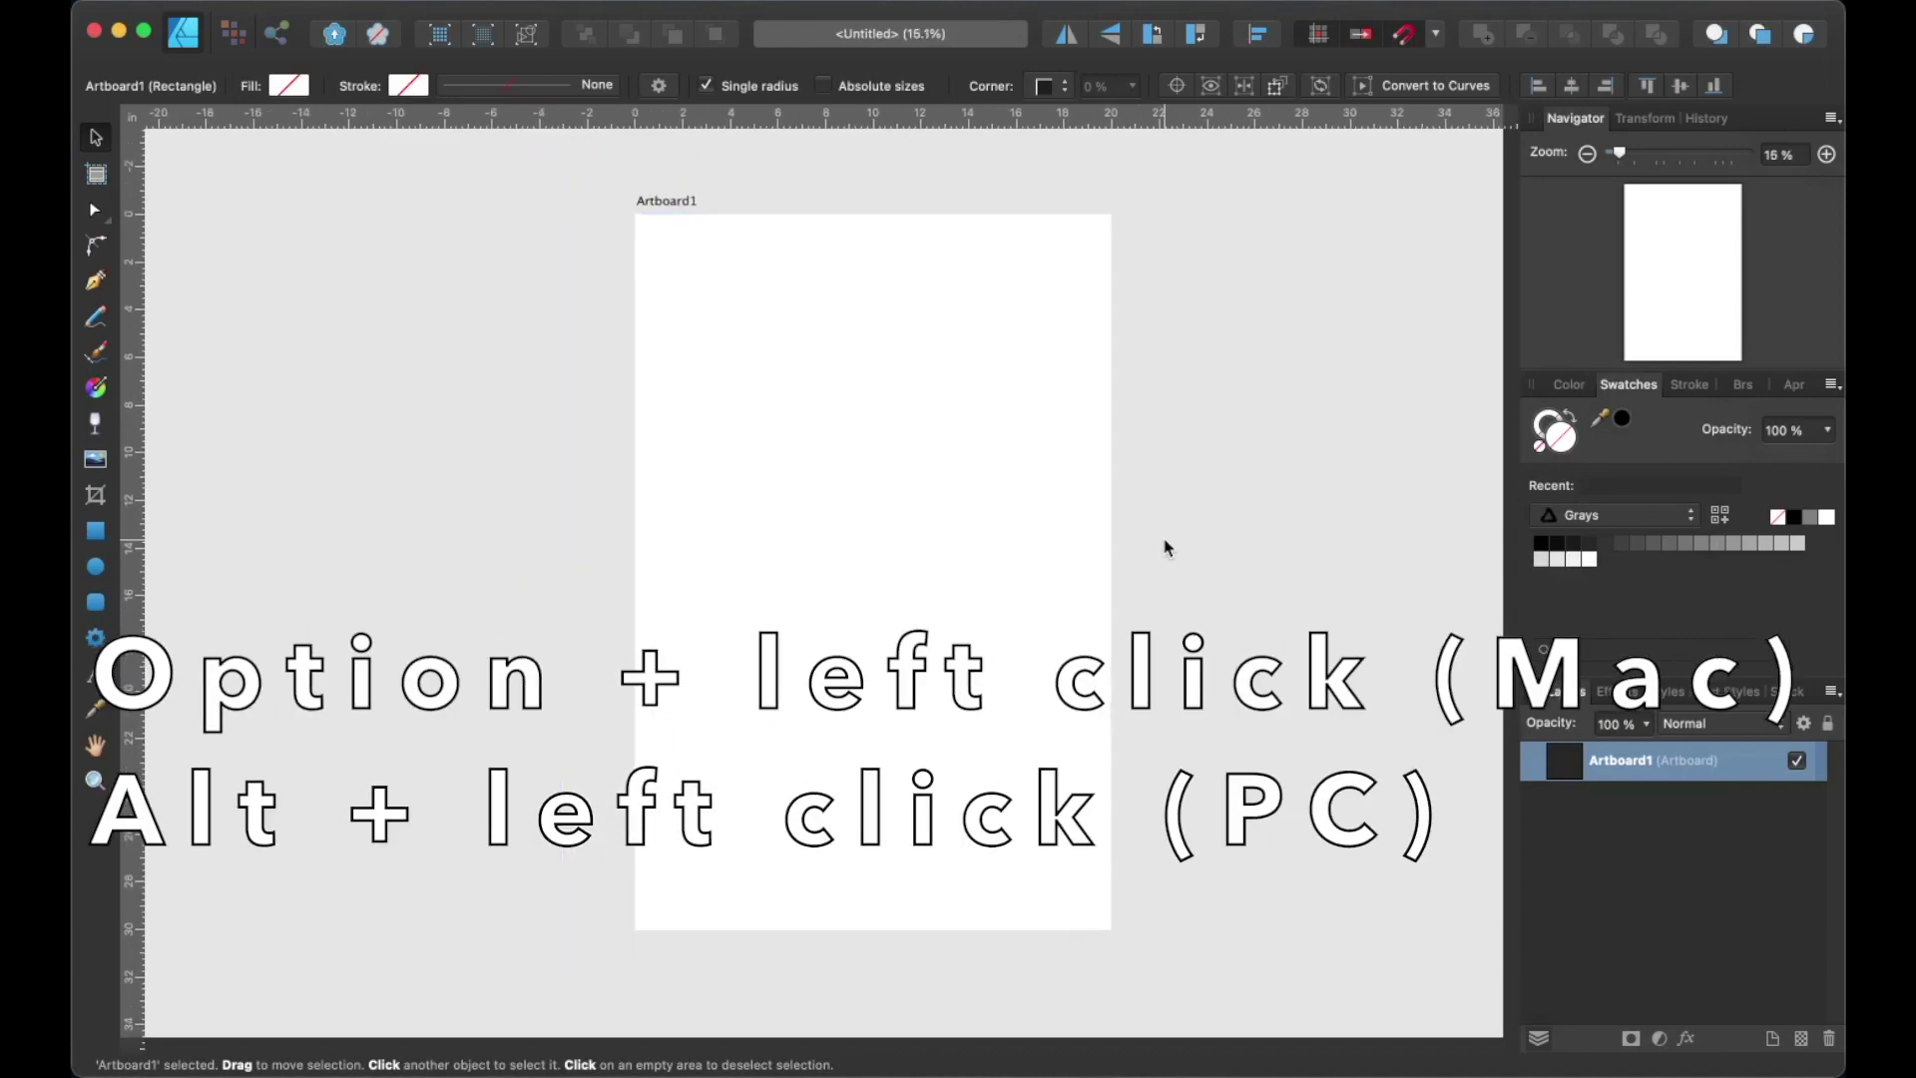
pyautogui.moveTo(1211, 534); pyautogui.dragTo(878, 547)
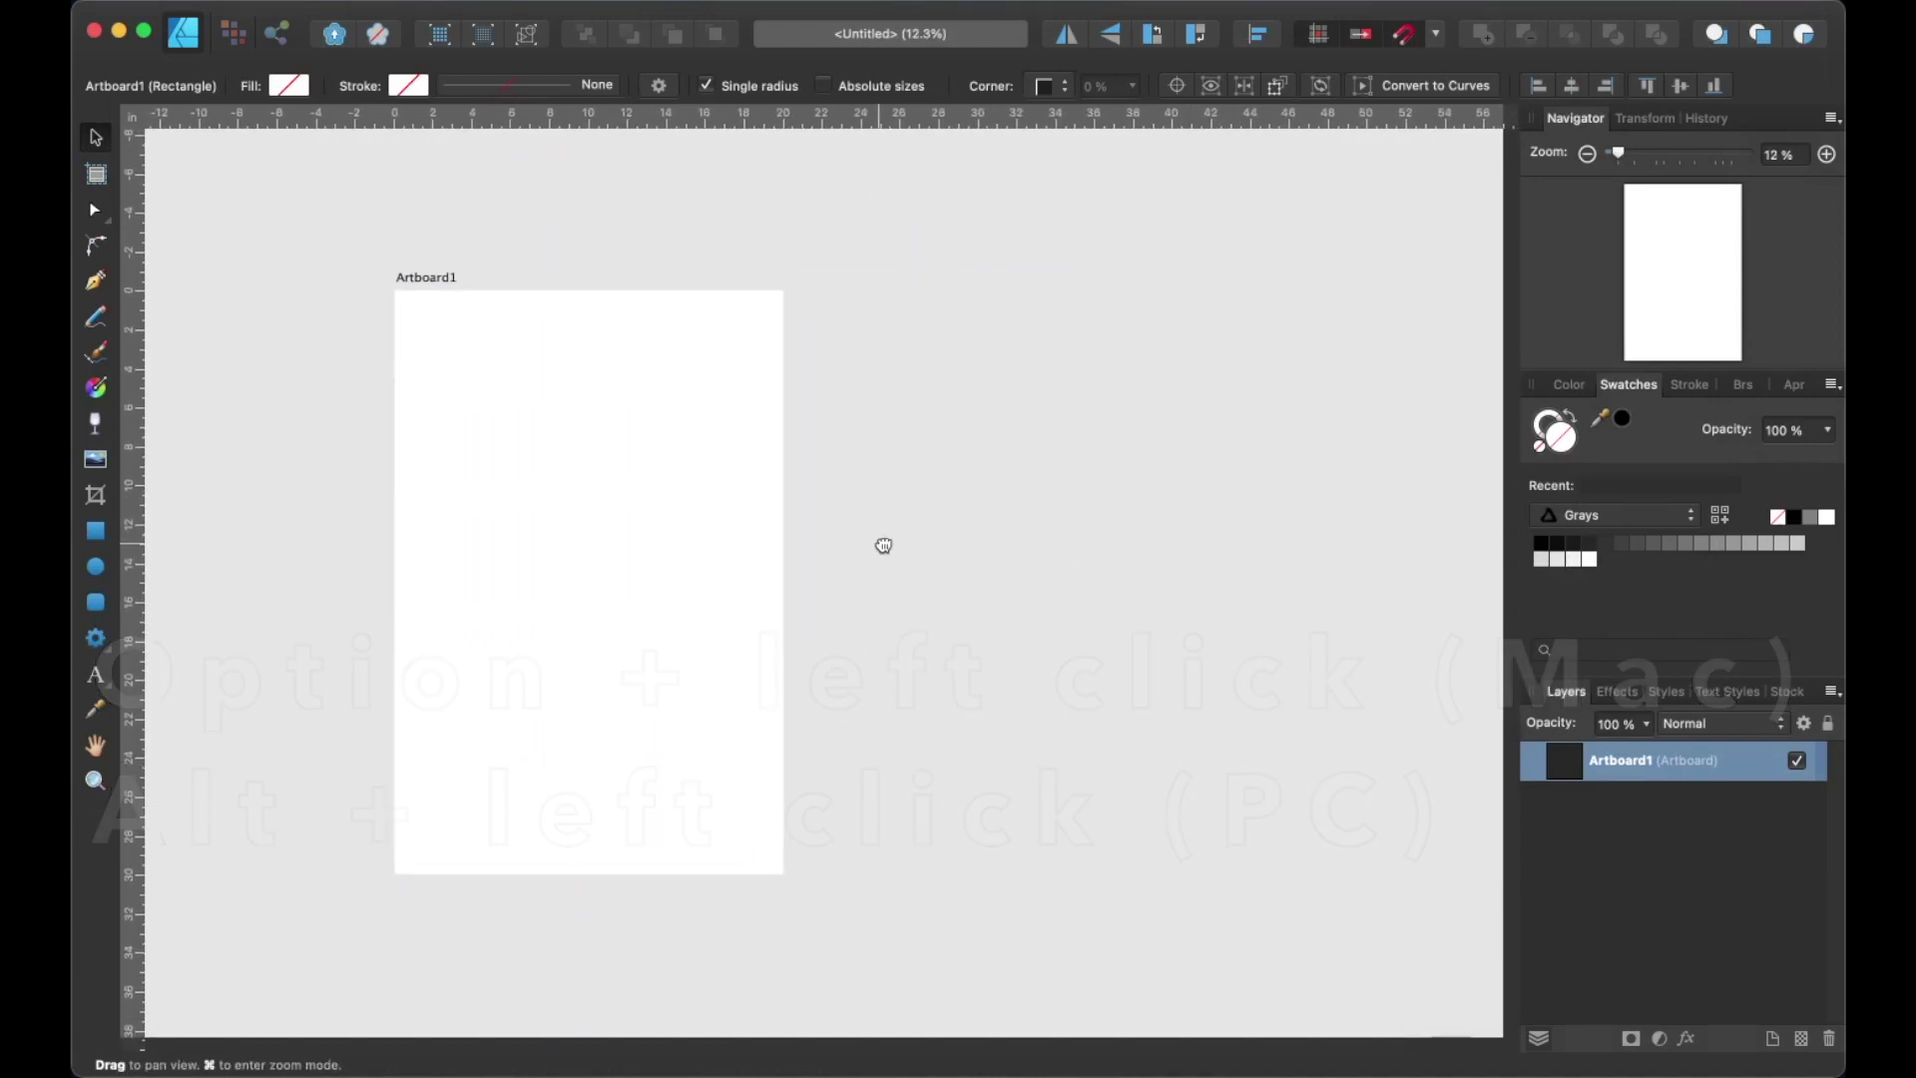
pyautogui.moveTo(619, 582); pyautogui.dragTo(1125, 564)
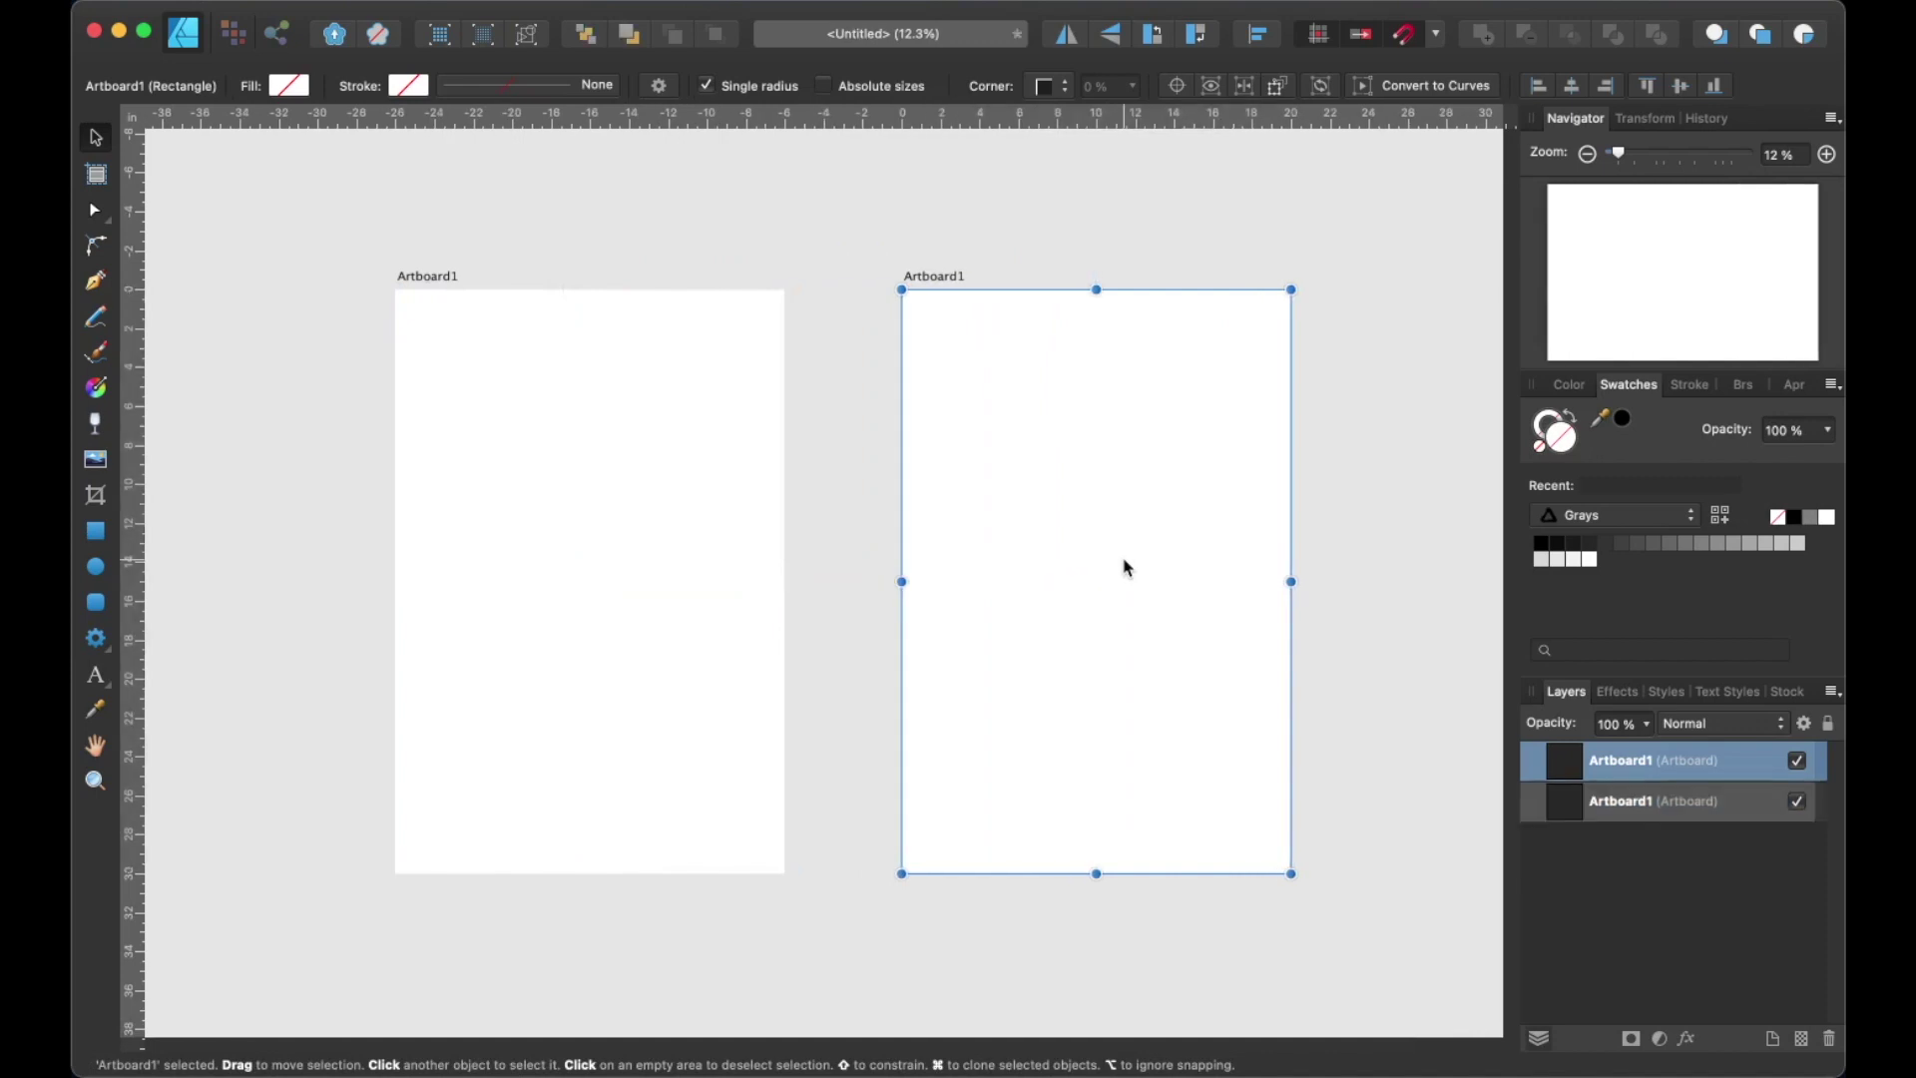
# Rename the left artboard as Thumbnails.
pyautogui.click(629, 568)
pyautogui.press('a')
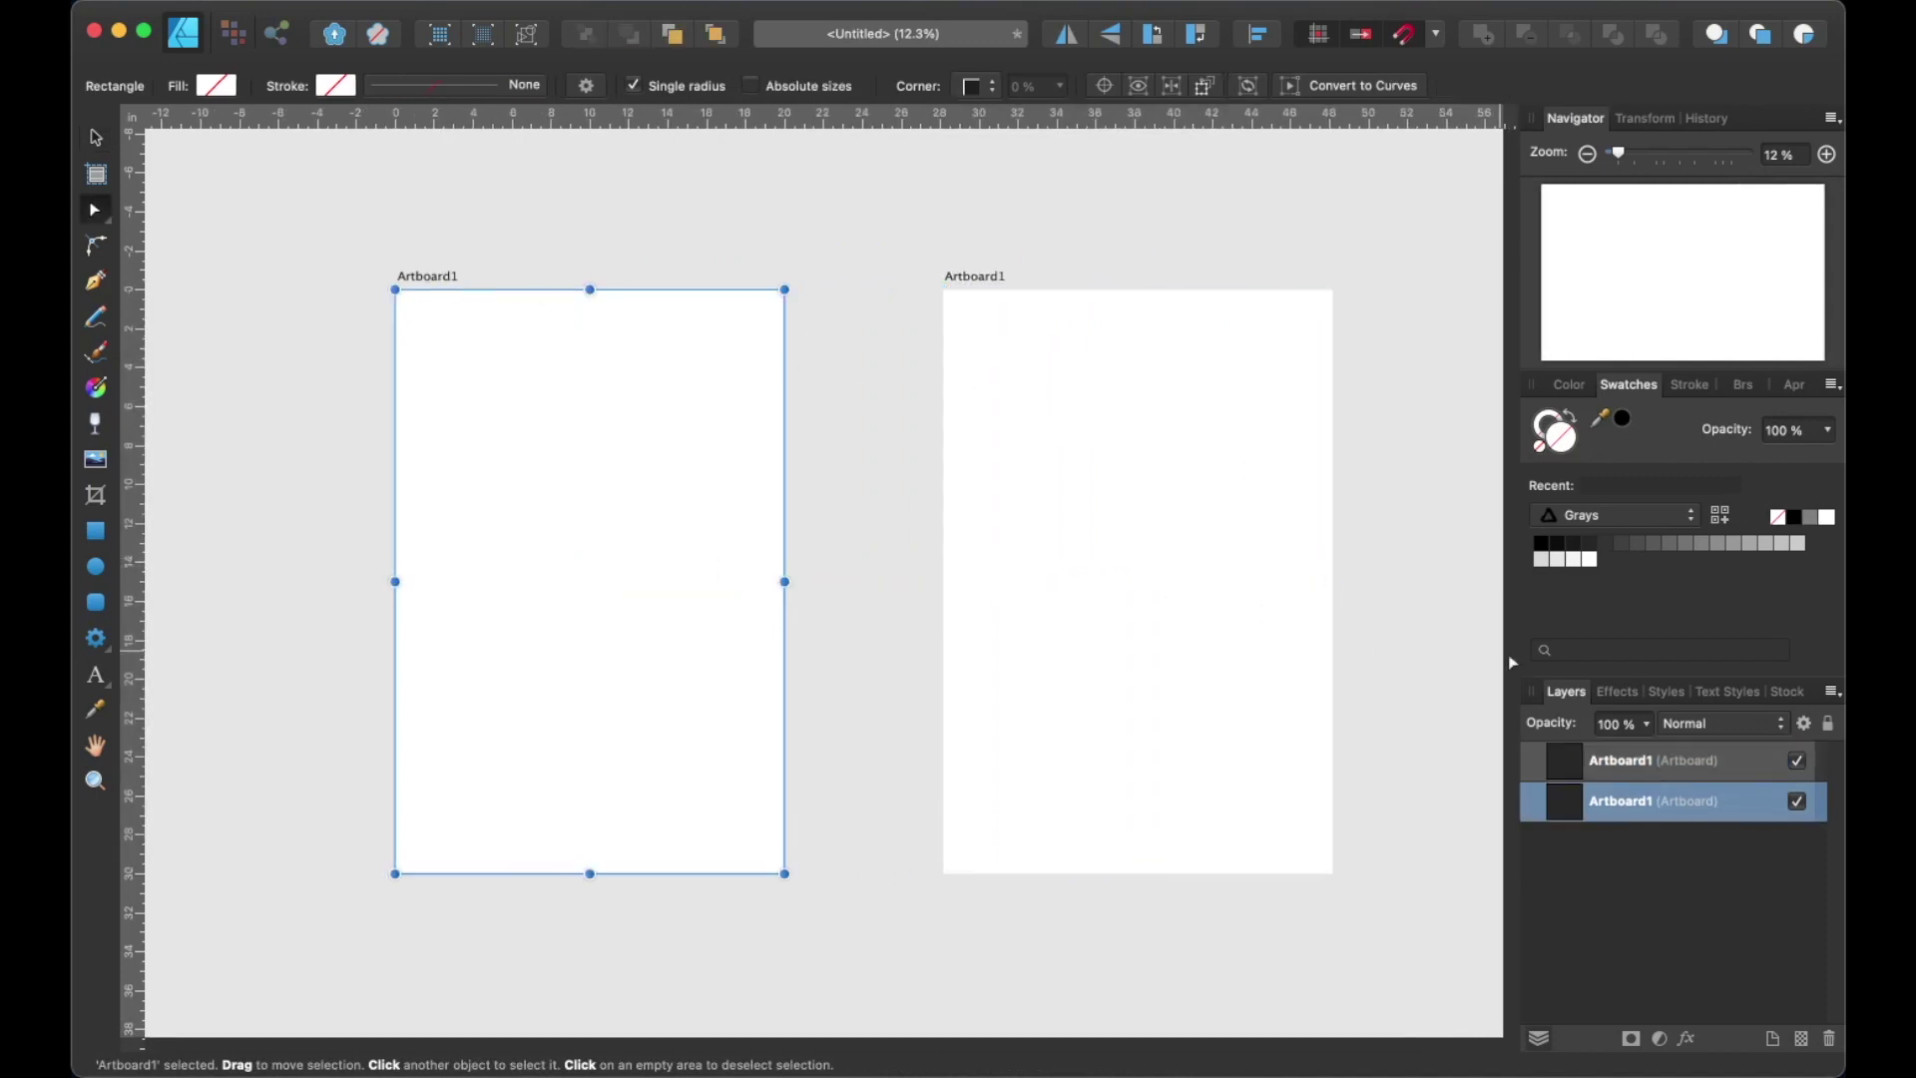
pyautogui.doubleClick(1622, 802)
pyautogui.write('Thumbnails')
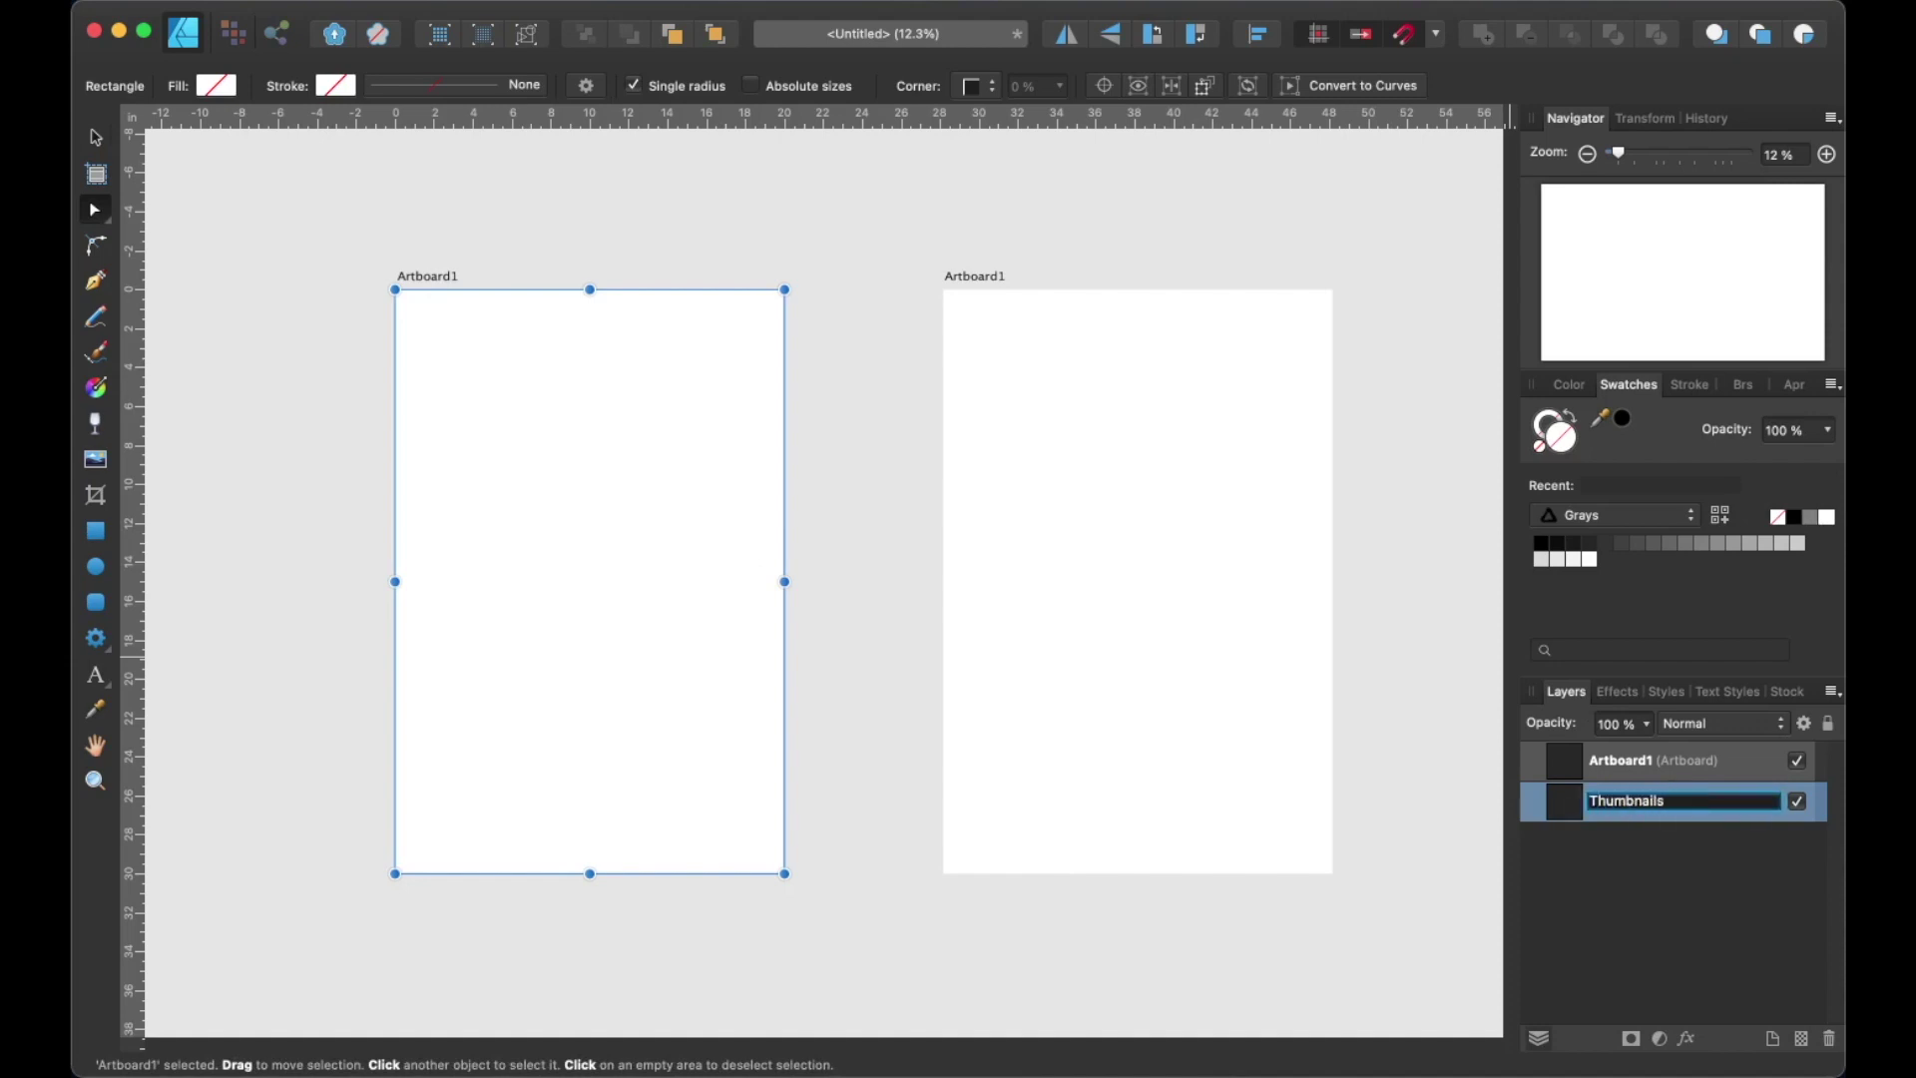
pyautogui.press('Return')
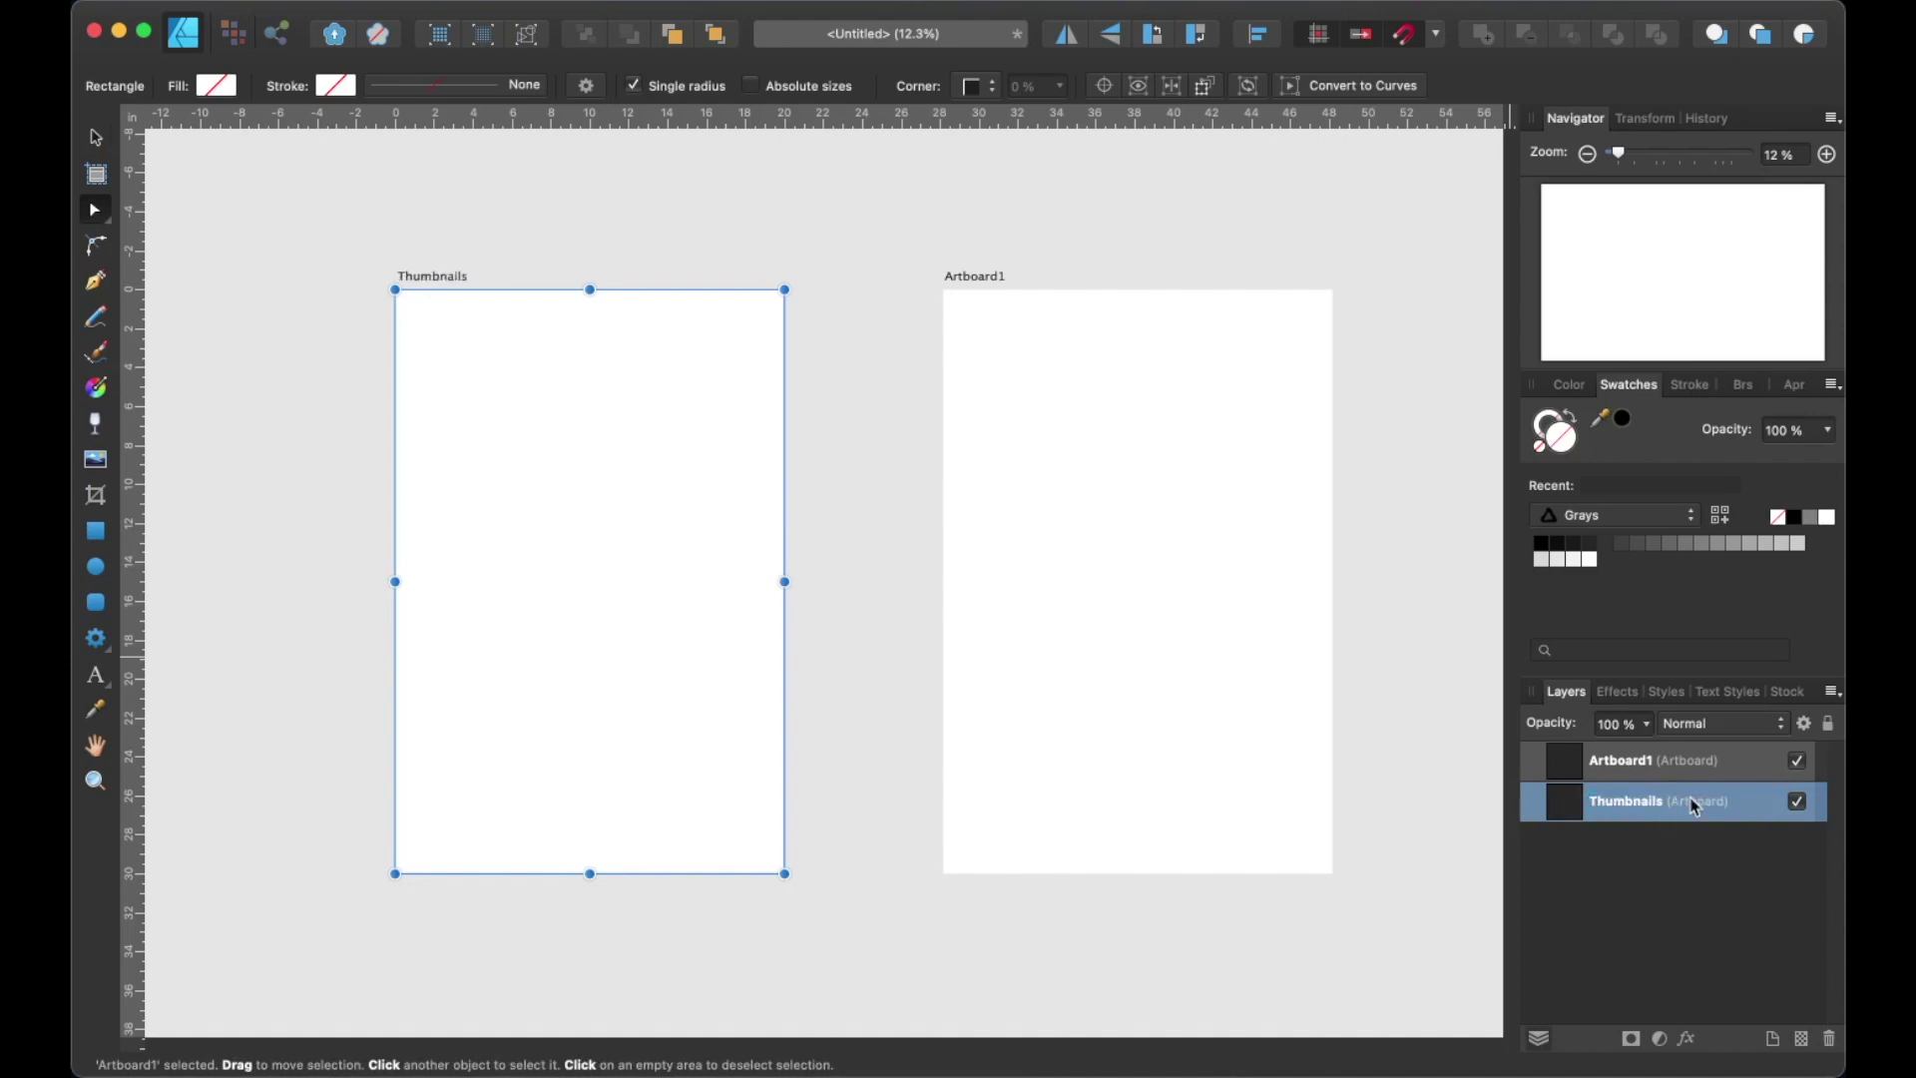
# Rename the right artboard as Design.
pyautogui.click(1639, 770)
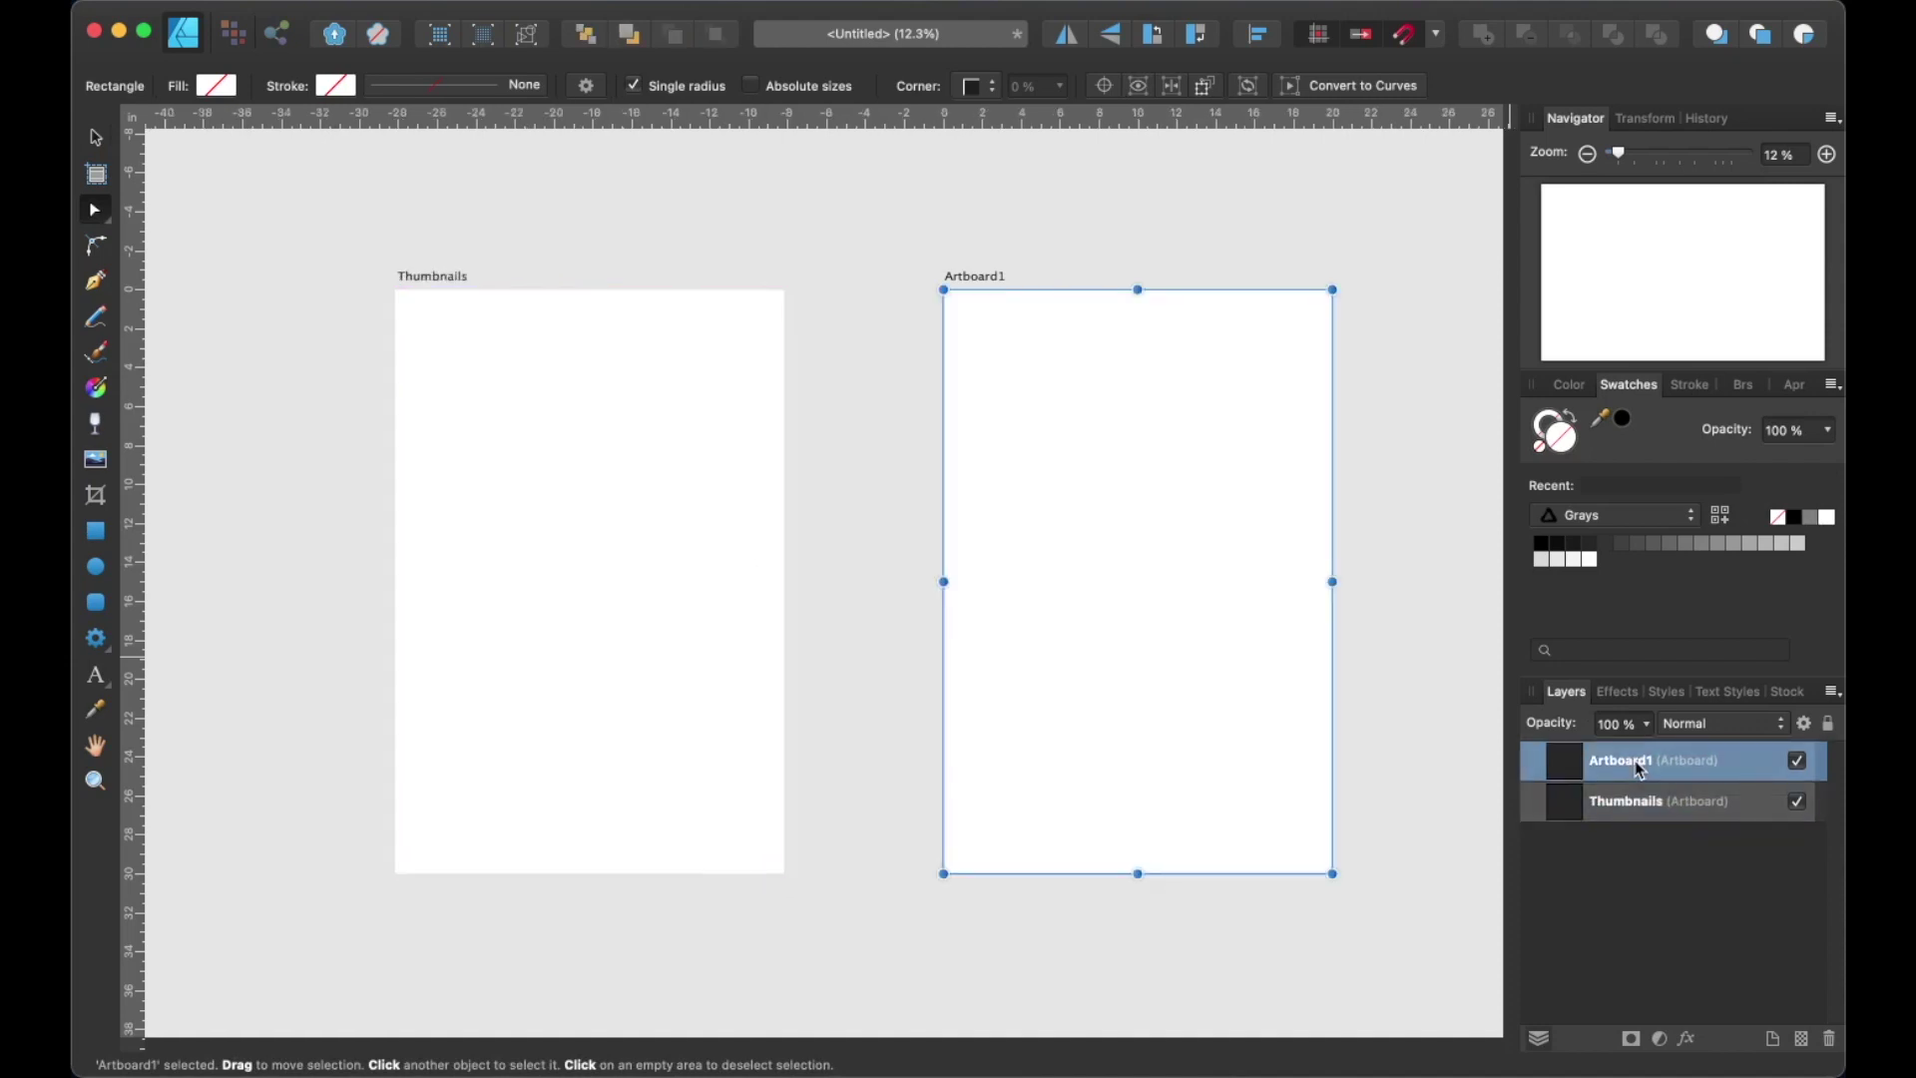
pyautogui.doubleClick(1639, 764)
pyautogui.write('Design')
pyautogui.press('Return')
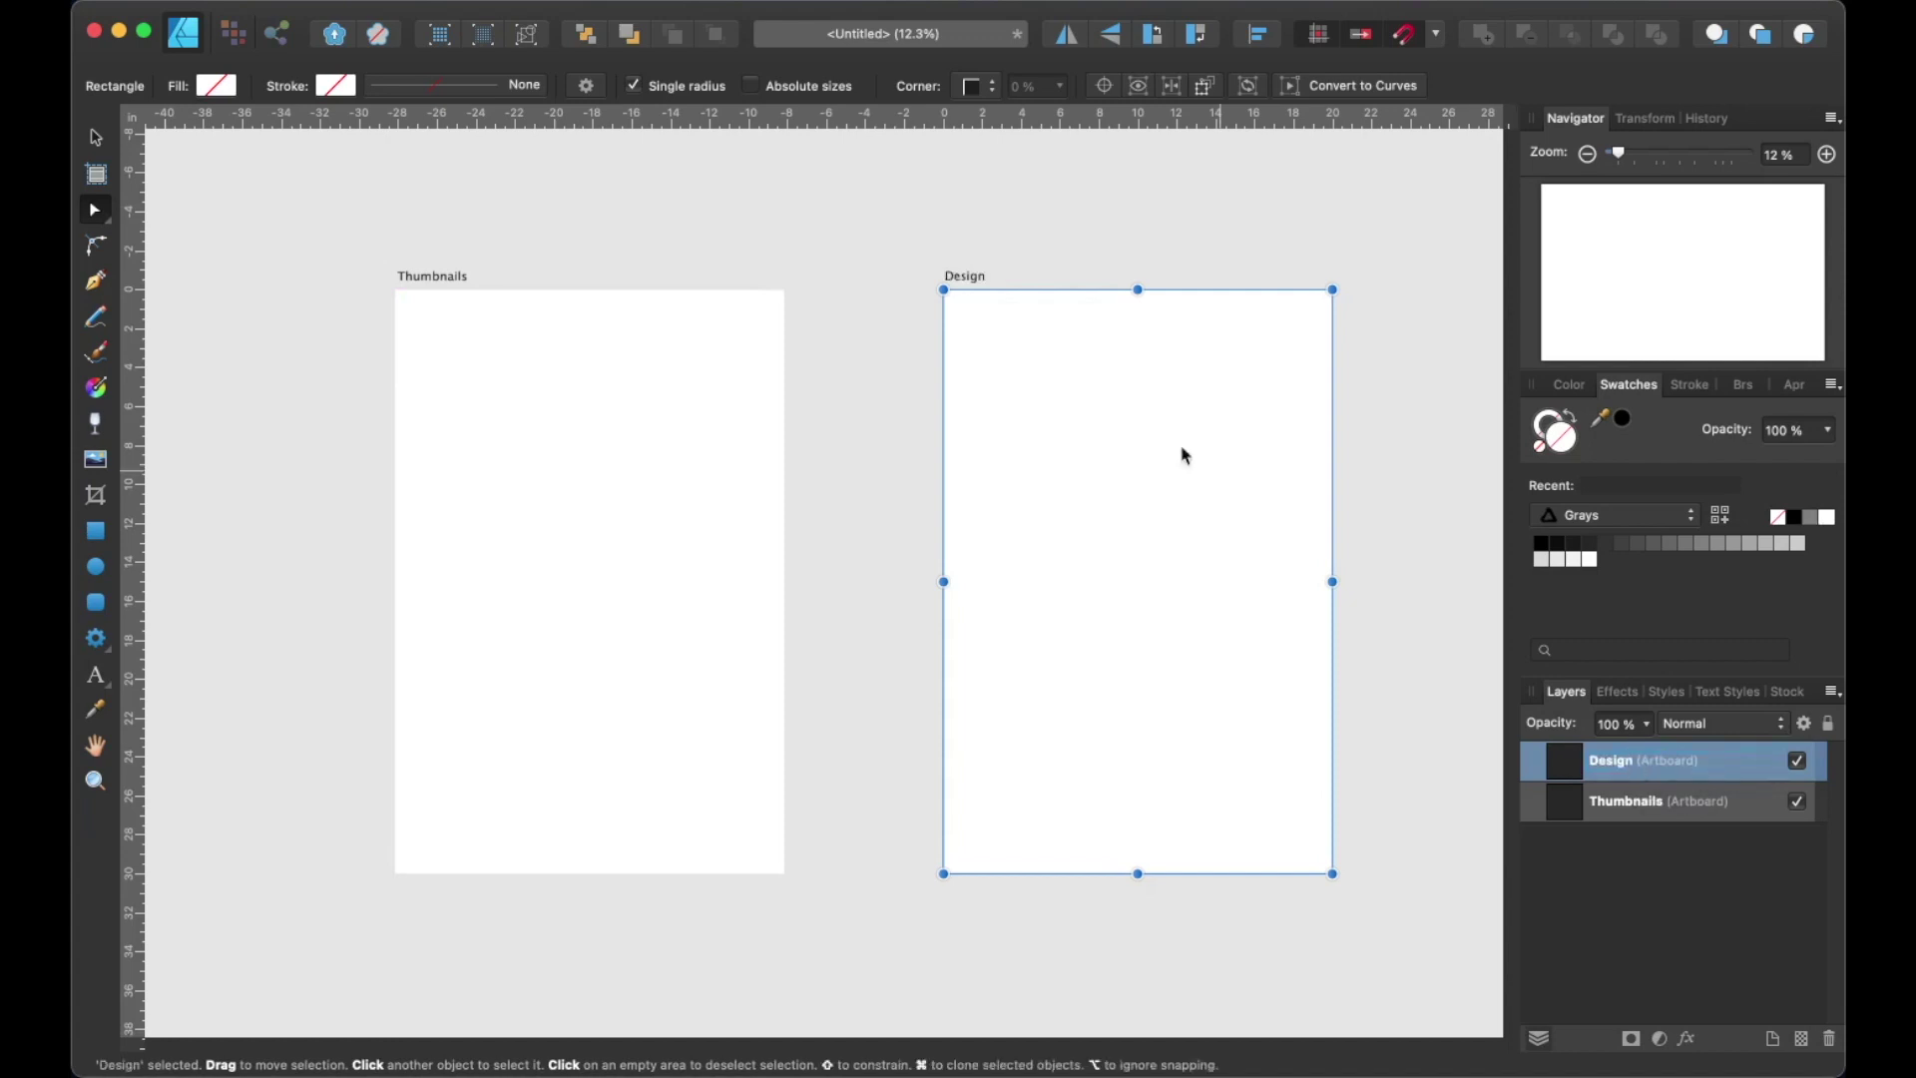
# With the Thumbnails artboard selected, switch to the Pixel Persona and set up the Paint Brush with a 12 px Pens brush.
pyautogui.click(710, 380)
pyautogui.moveTo(636, 423); pyautogui.dragTo(801, 433)
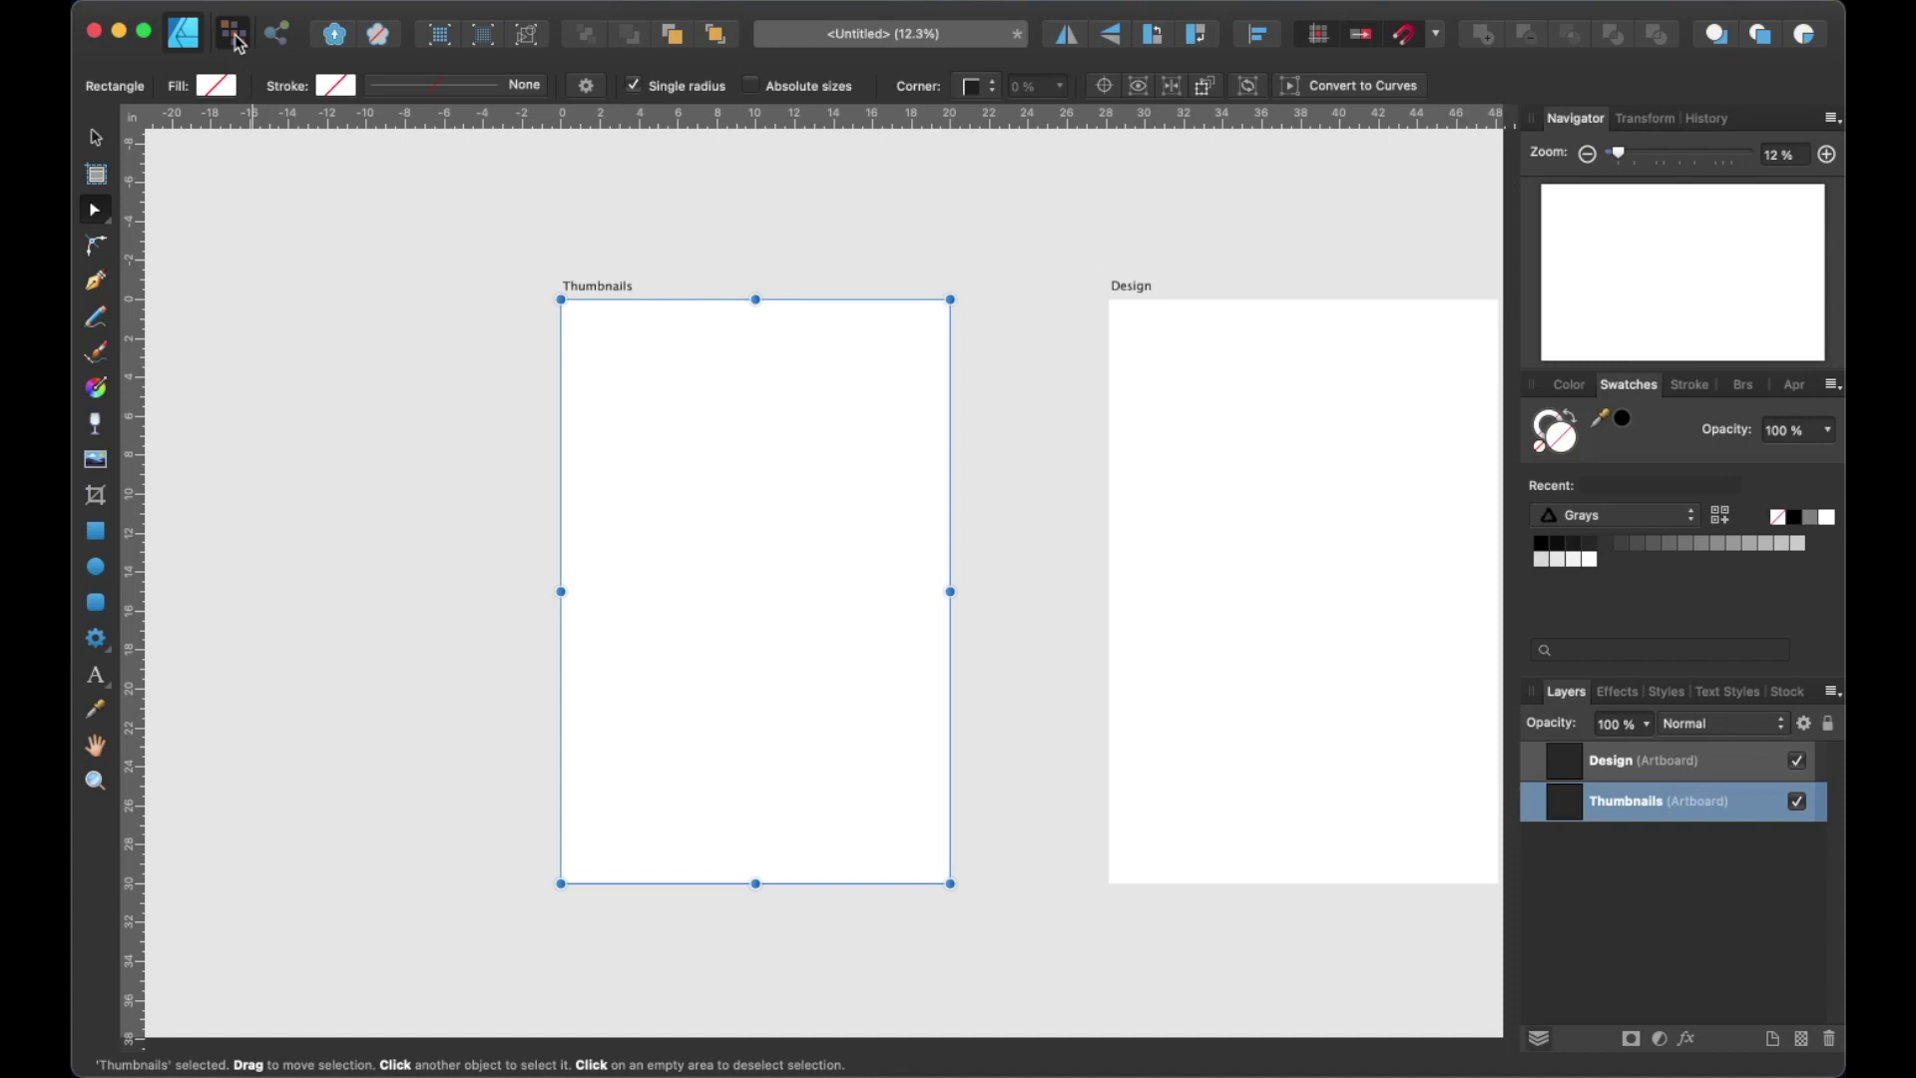
pyautogui.click(235, 36)
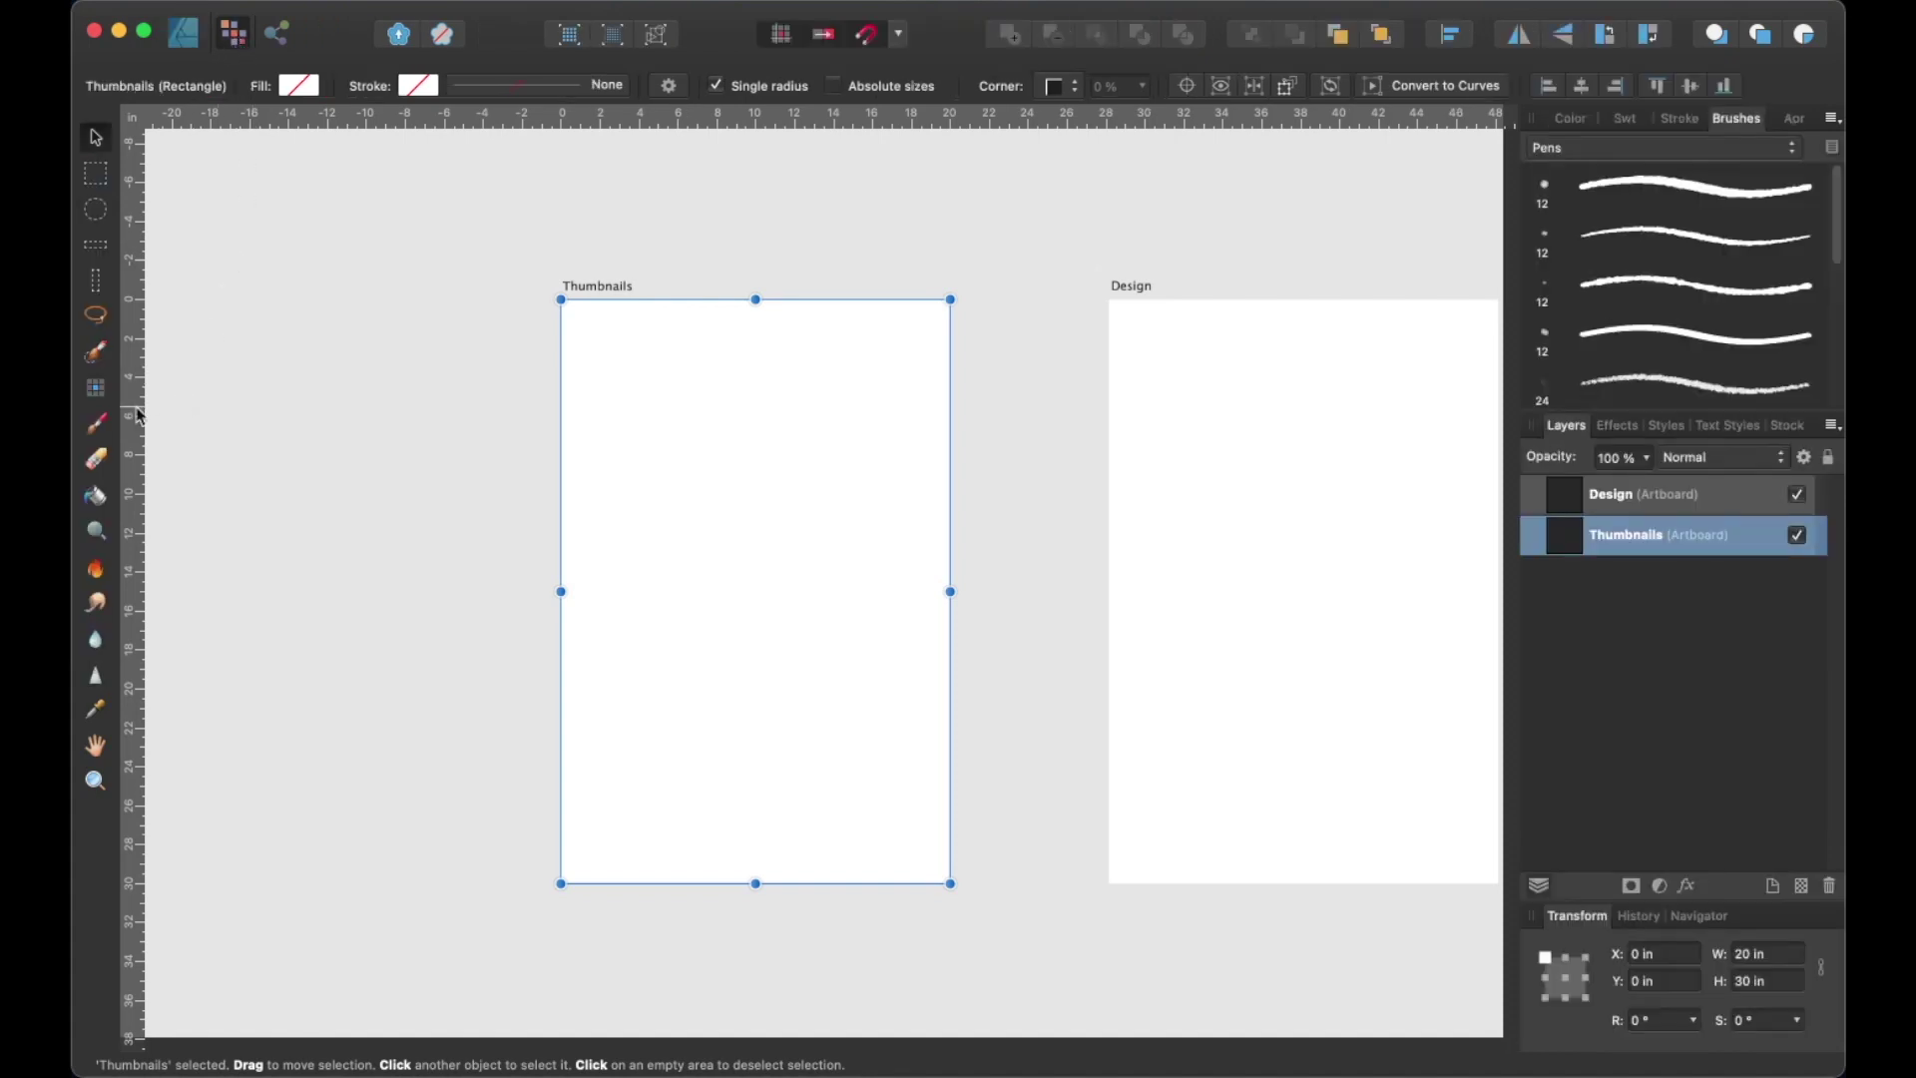
pyautogui.click(103, 427)
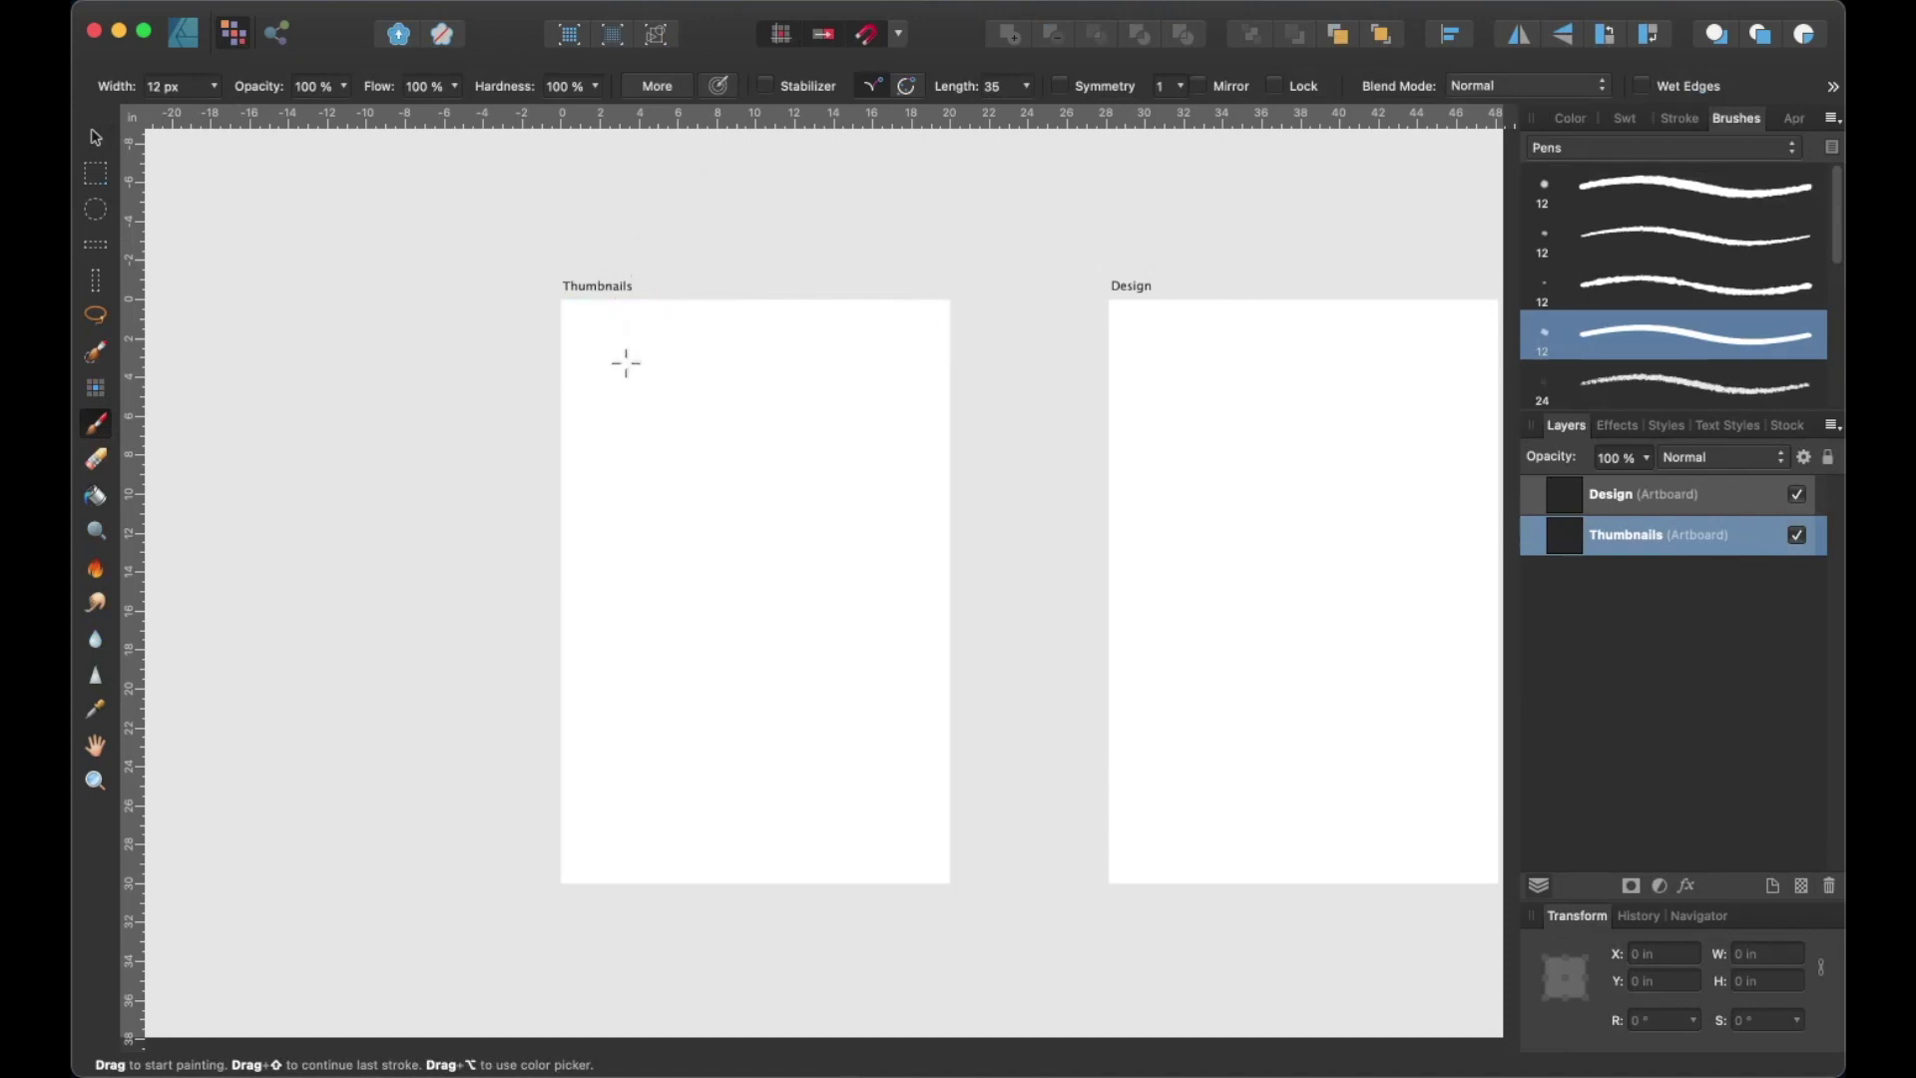
pyautogui.moveTo(595, 321); pyautogui.dragTo(598, 358)
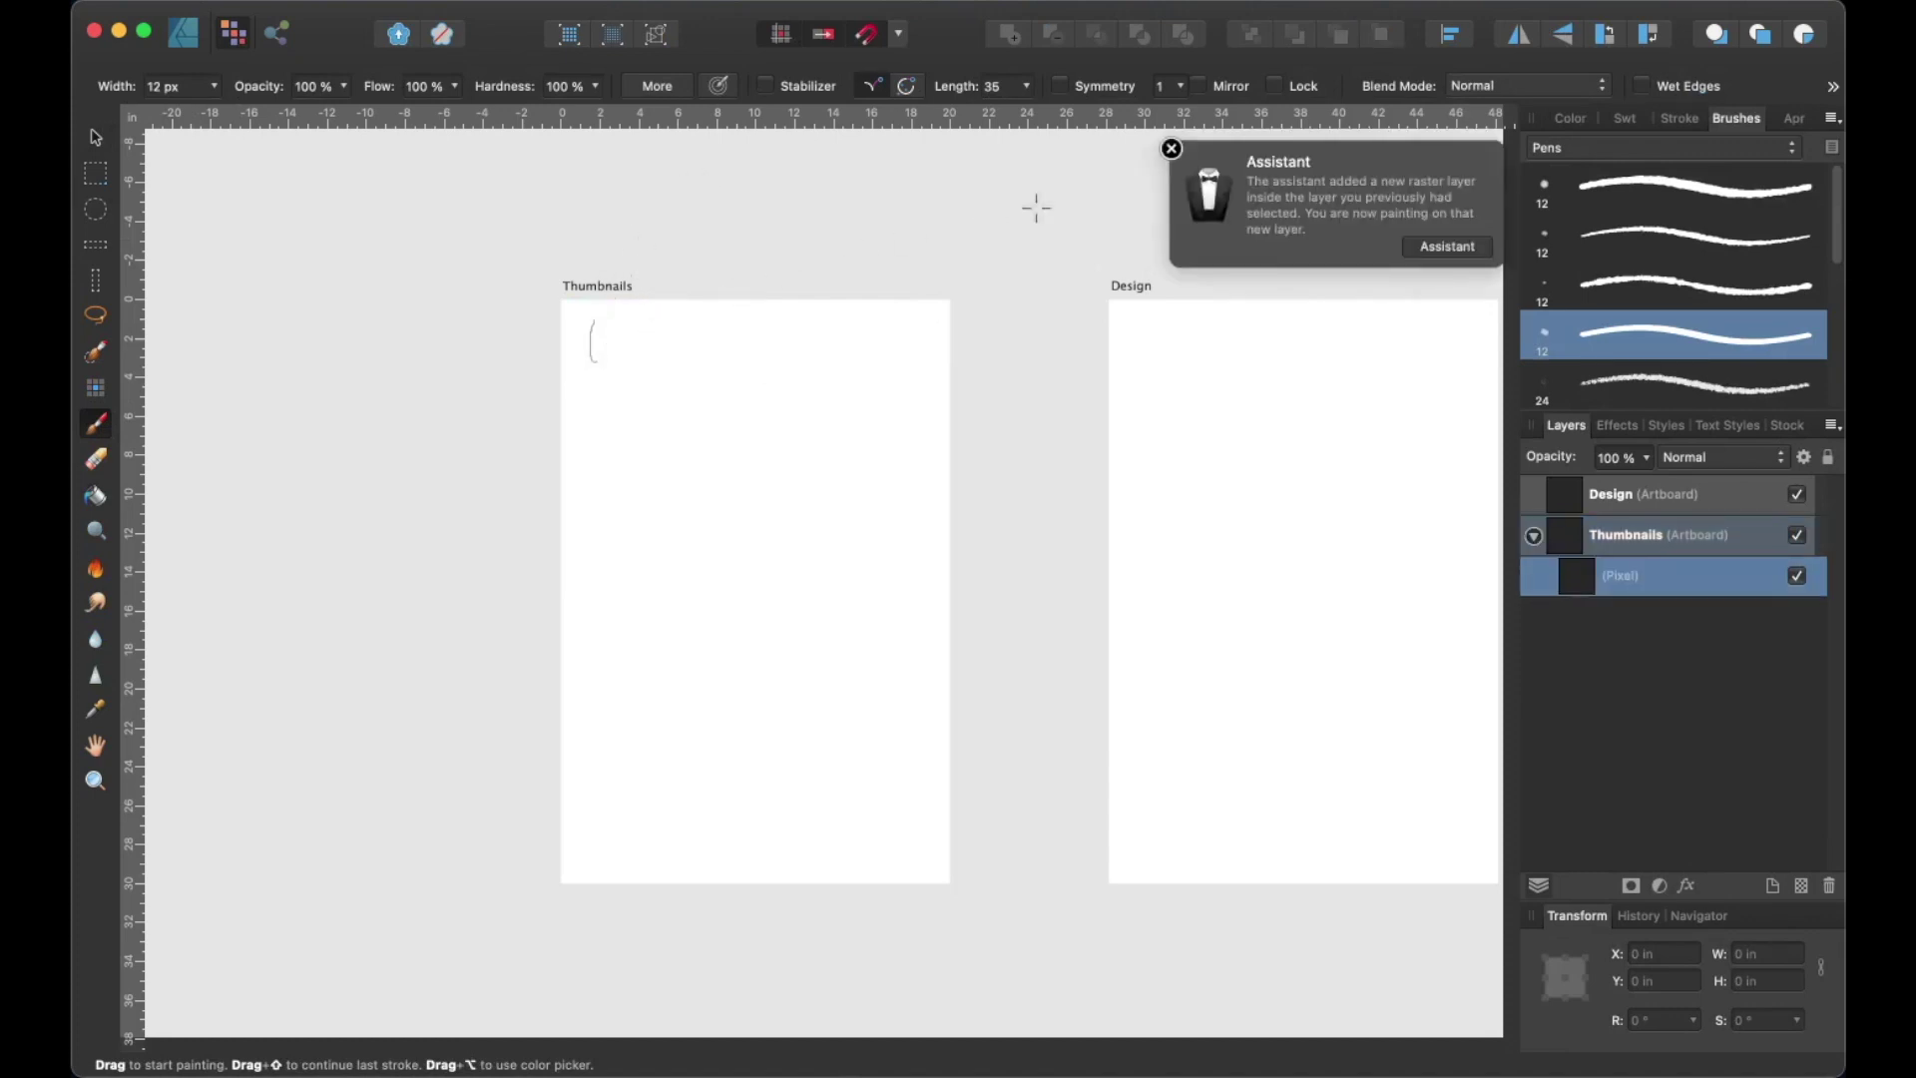
pyautogui.click(1172, 149)
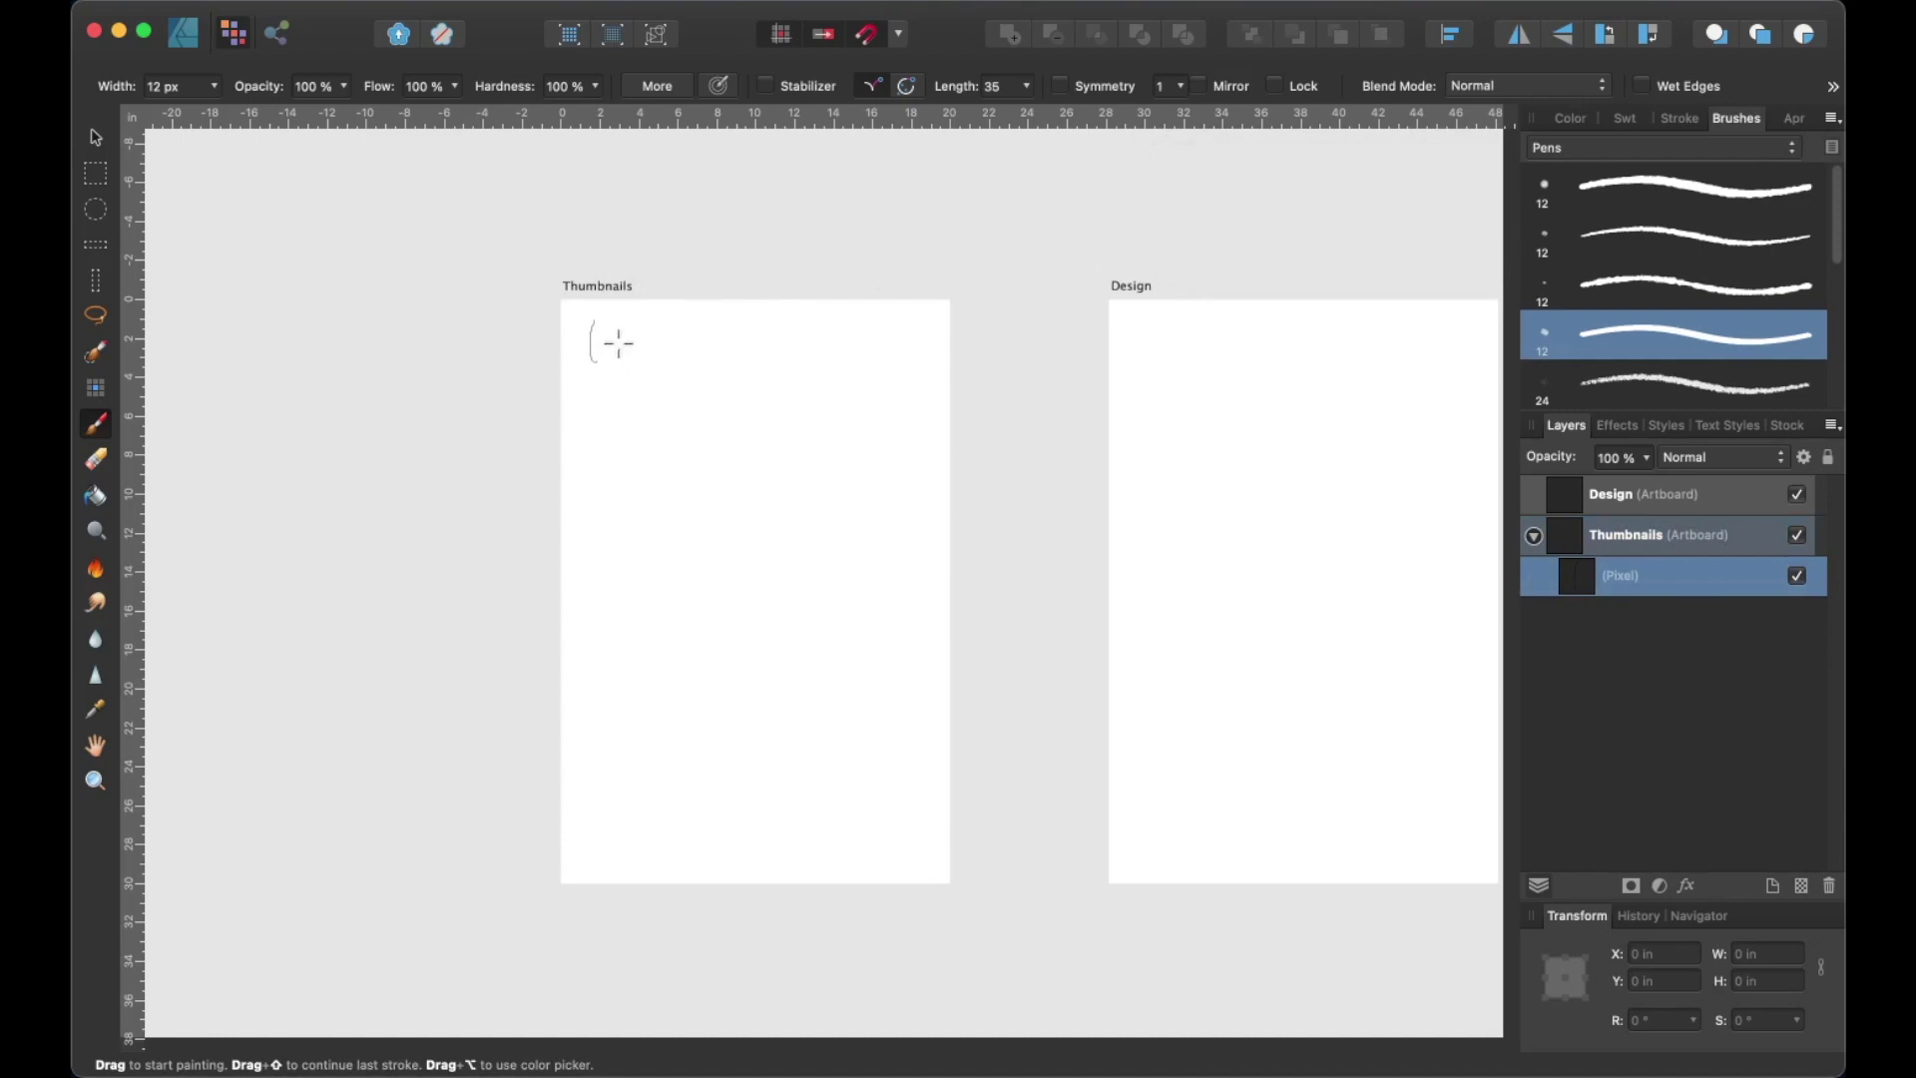
pyautogui.press('super+z')
# Sketch three portrait thumbnail frames on the Thumbnails artboard, two side by side in the upper half and one below the first.
pyautogui.moveTo(582, 321); pyautogui.dragTo(584, 532)
pyautogui.moveTo(586, 317)
pyautogui.mouseDown()
pyautogui.moveTo(679, 548)
pyautogui.moveTo(582, 553)
pyautogui.mouseUp()
pyautogui.moveTo(778, 317); pyautogui.dragTo(779, 554)
pyautogui.moveTo(778, 317)
pyautogui.mouseDown()
pyautogui.moveTo(889, 320)
pyautogui.moveTo(948, 421)
pyautogui.moveTo(931, 317)
pyautogui.moveTo(928, 561)
pyautogui.mouseUp()
pyautogui.moveTo(783, 559); pyautogui.dragTo(930, 553)
pyautogui.moveTo(598, 610)
pyautogui.mouseDown()
pyautogui.moveTo(599, 851)
pyautogui.moveTo(773, 604)
pyautogui.mouseUp()
pyautogui.moveTo(775, 604); pyautogui.dragTo(774, 844)
pyautogui.moveTo(601, 851); pyautogui.dragTo(778, 847)
# Sketch a wide box near the top of the first thumbnail frame and letter LOGO inside it.
pyautogui.scroll(3, 806, 398)
pyautogui.moveTo(439, 564); pyautogui.dragTo(798, 669)
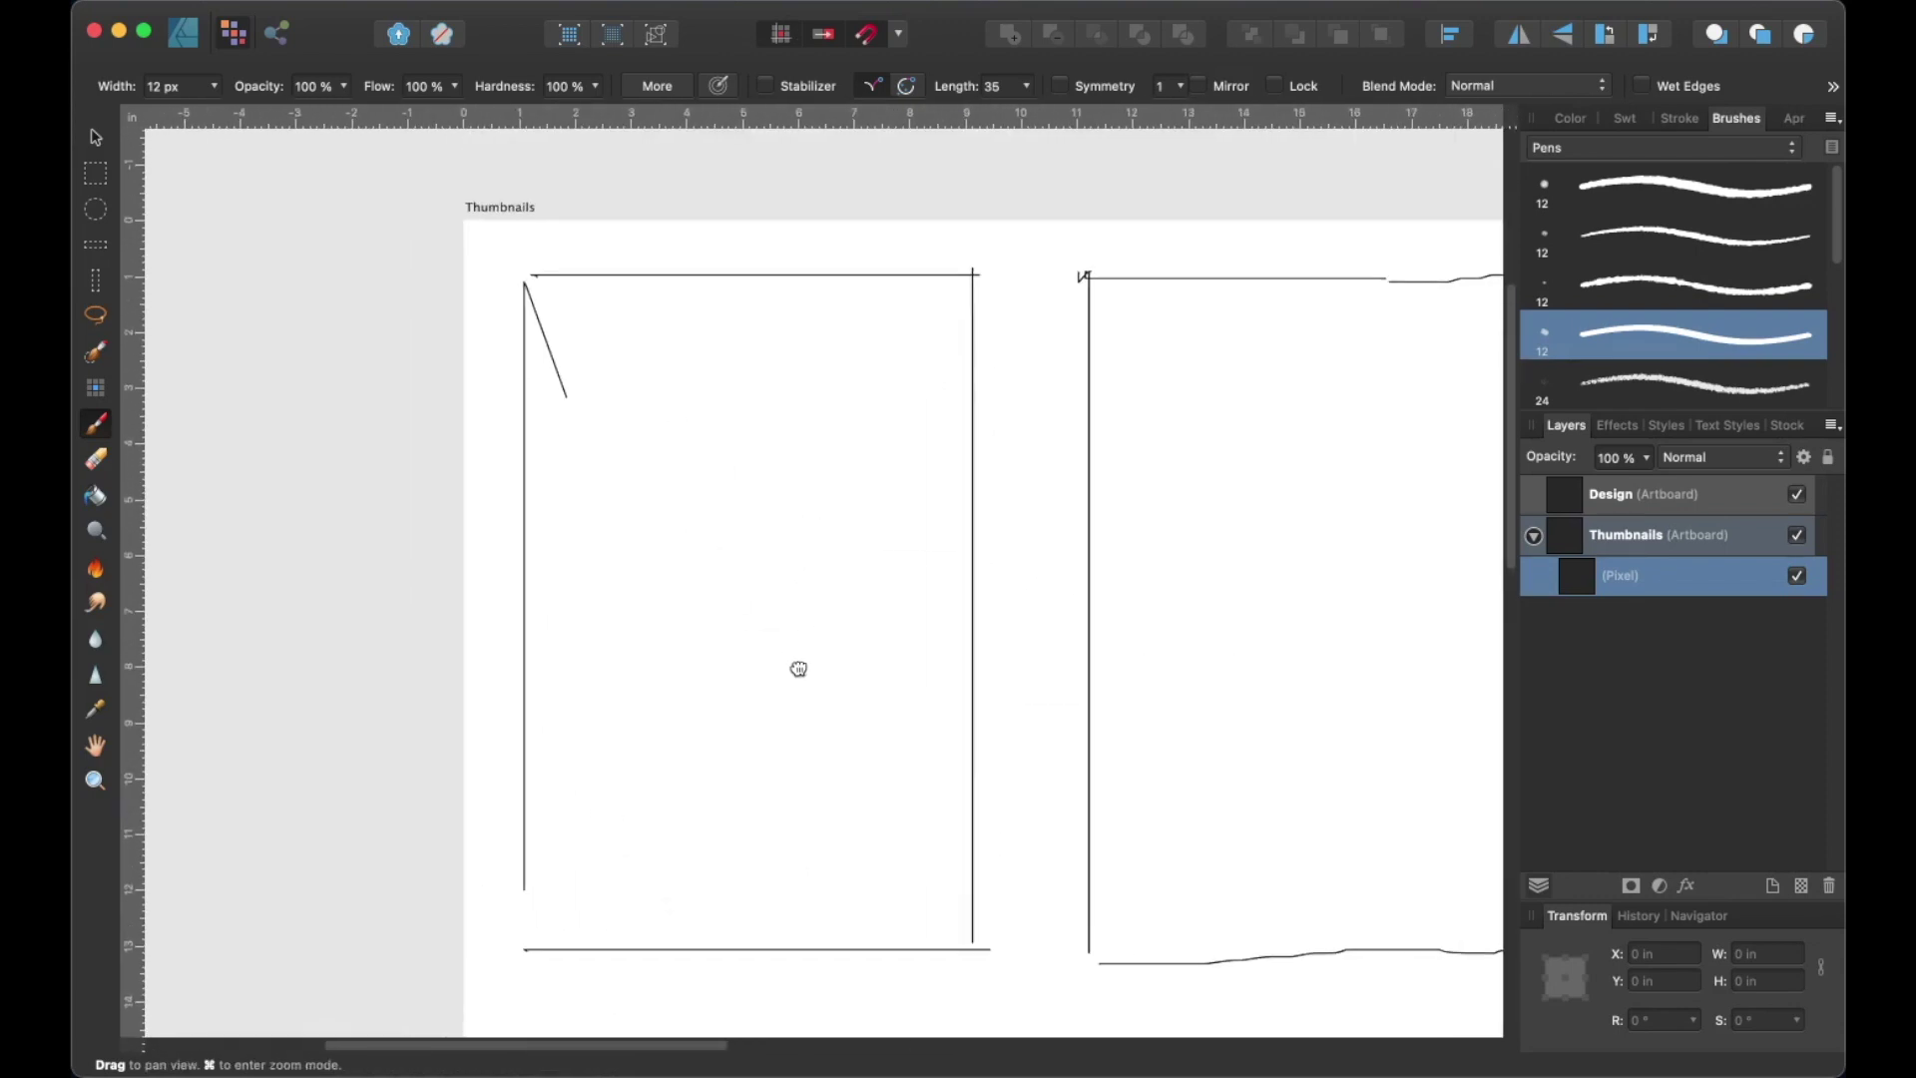
pyautogui.moveTo(560, 305); pyautogui.dragTo(565, 397)
pyautogui.moveTo(561, 304); pyautogui.dragTo(916, 391)
pyautogui.moveTo(566, 407); pyautogui.dragTo(893, 398)
pyautogui.moveTo(616, 331)
pyautogui.mouseDown()
pyautogui.moveTo(575, 408)
pyautogui.moveTo(654, 367)
pyautogui.mouseUp()
pyautogui.moveTo(703, 339); pyautogui.dragTo(702, 342)
pyautogui.moveTo(770, 331); pyautogui.dragTo(763, 349)
pyautogui.moveTo(834, 332); pyautogui.dragTo(831, 333)
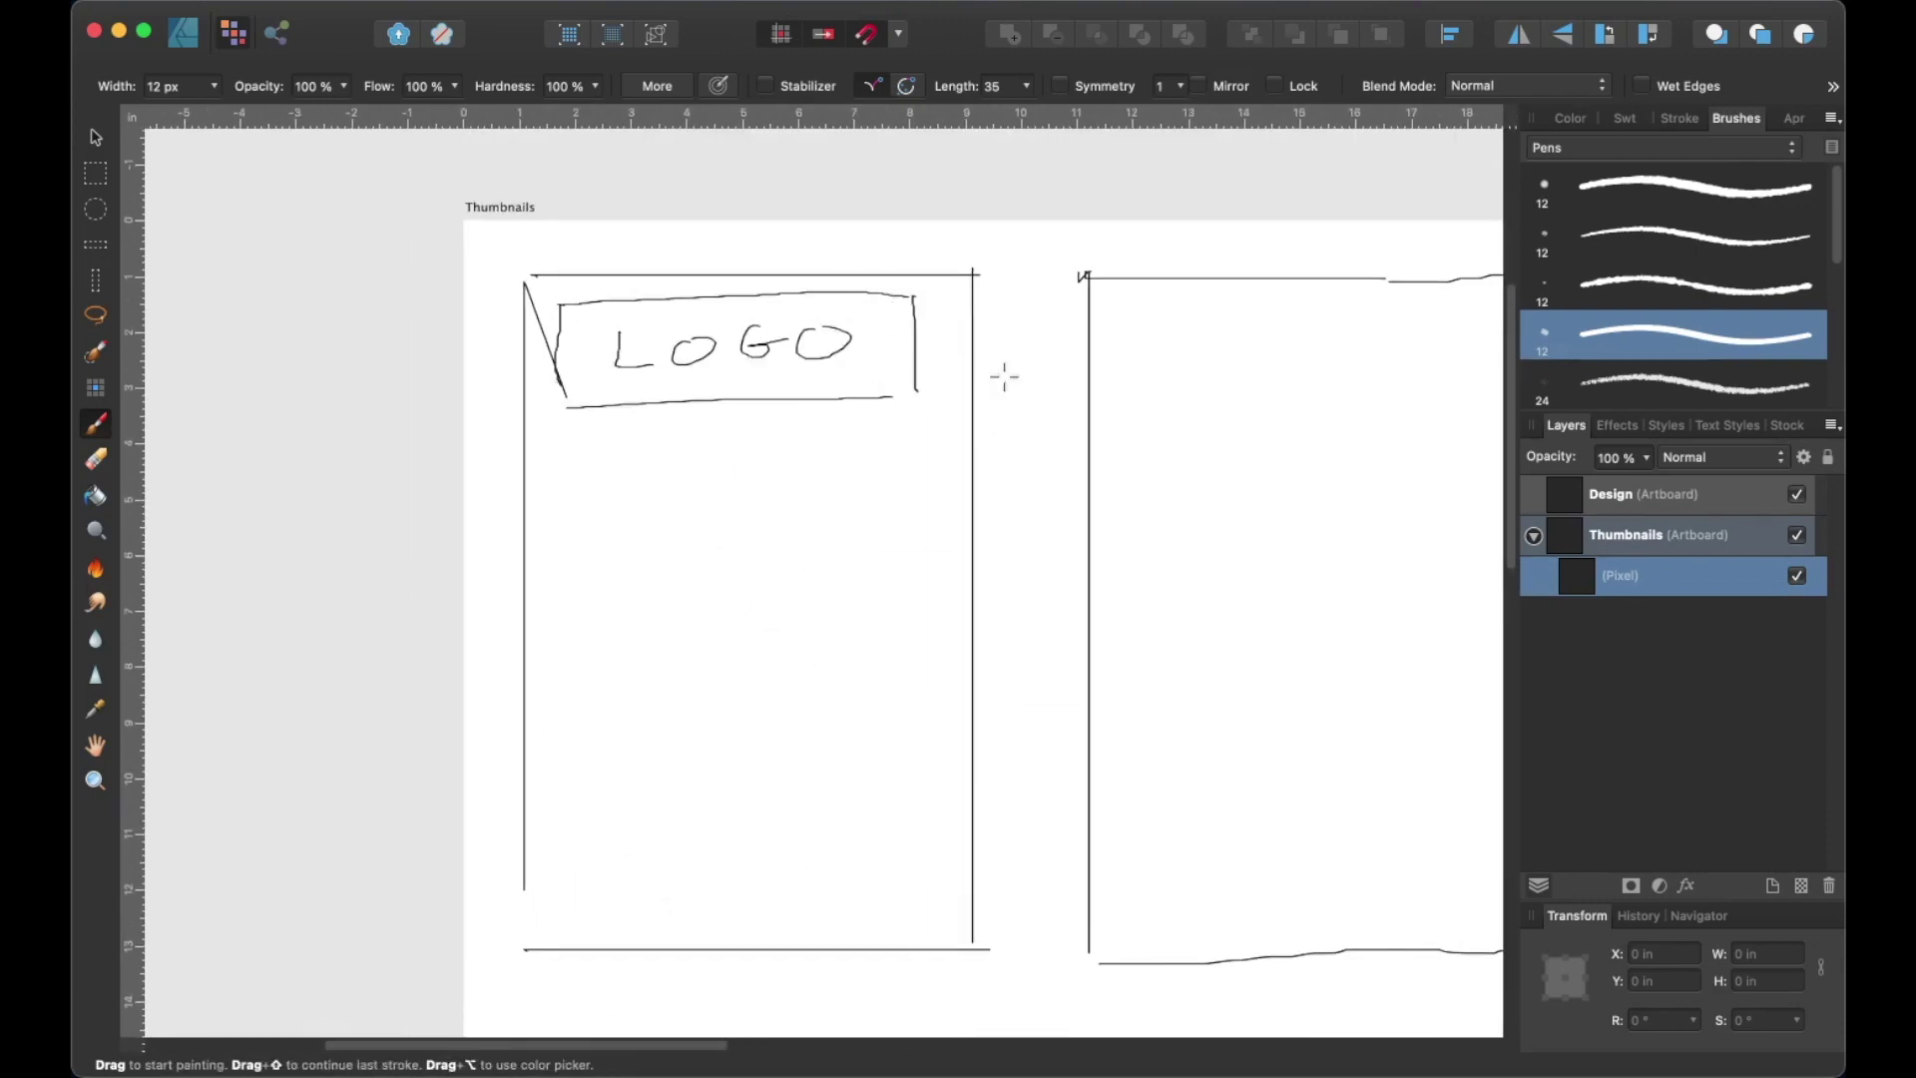
# Sketch a divider line under the first thumbnail's logo box and four stacked, hatched text blocks along its left side.
pyautogui.moveTo(523, 442); pyautogui.dragTo(973, 442)
pyautogui.moveTo(554, 483); pyautogui.dragTo(698, 519)
pyautogui.moveTo(552, 483); pyautogui.dragTo(686, 517)
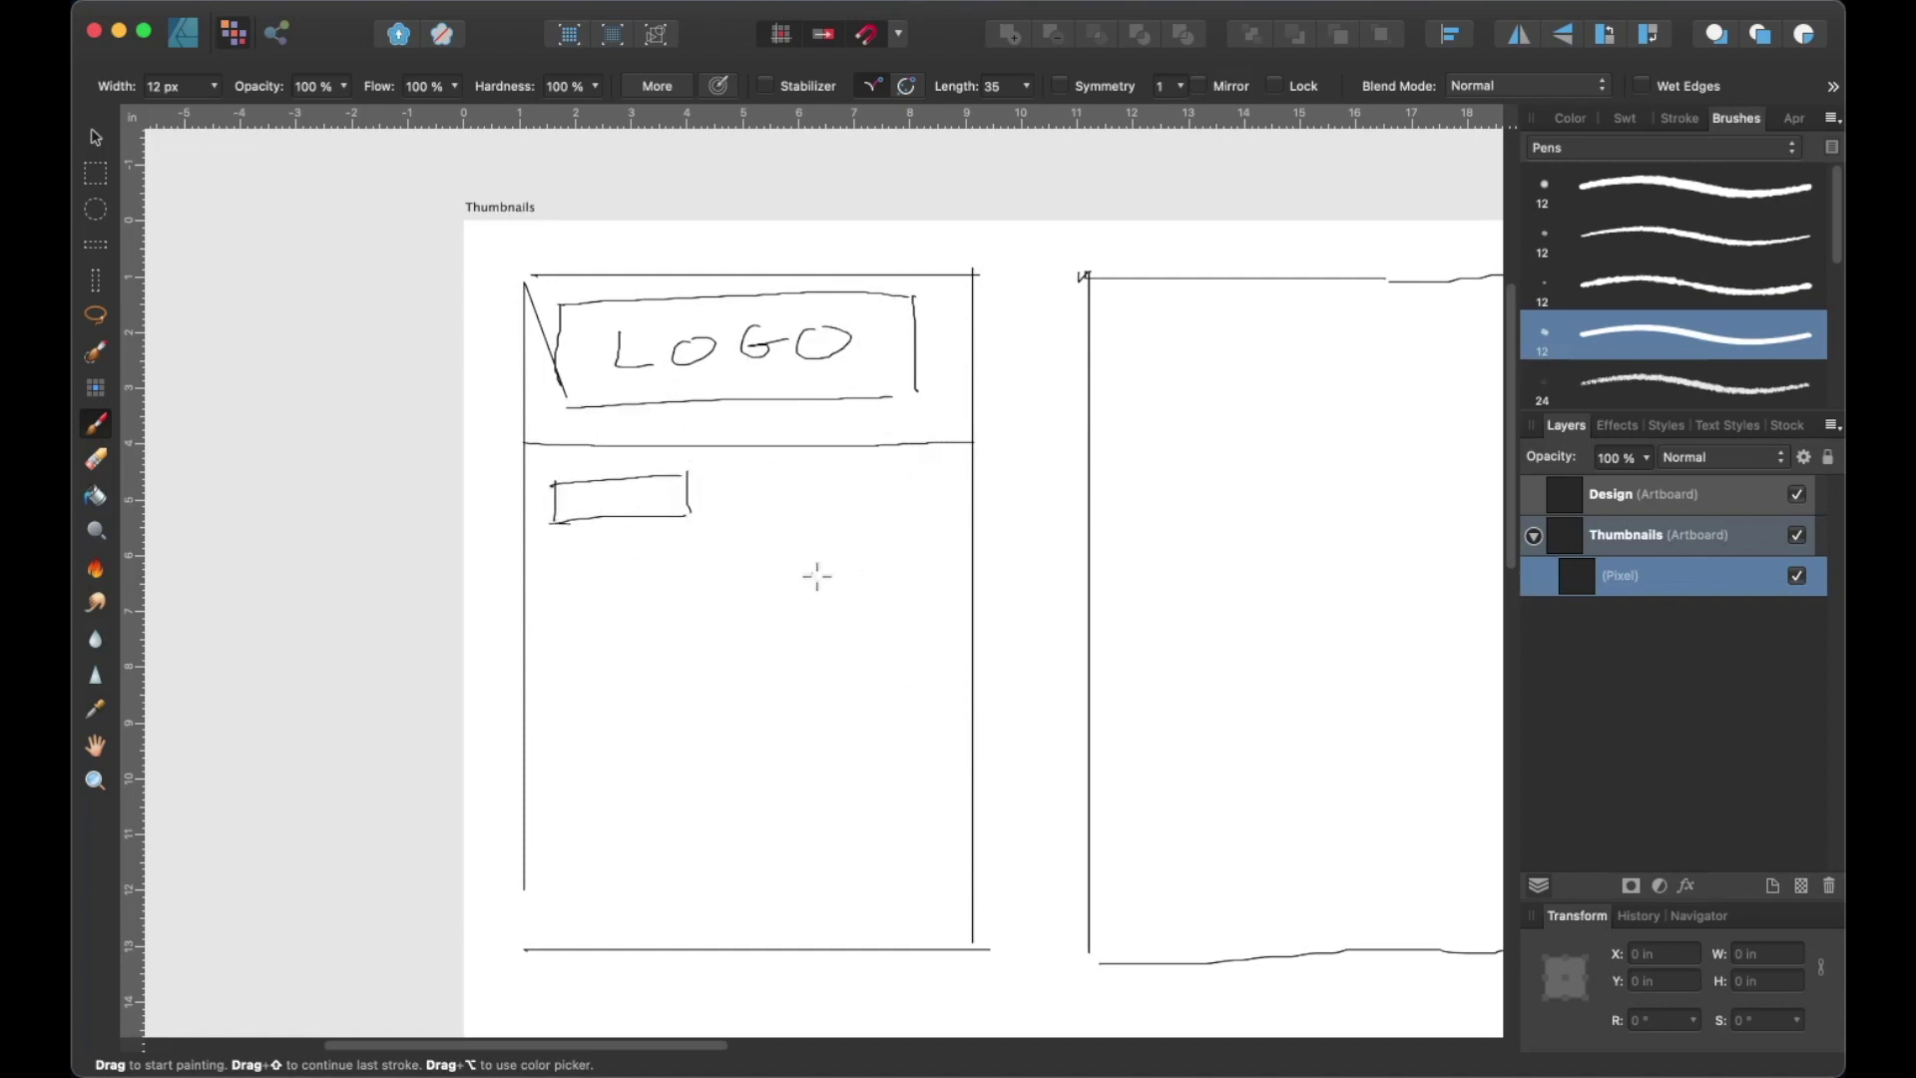
pyautogui.moveTo(557, 532); pyautogui.dragTo(687, 568)
pyautogui.moveTo(565, 594); pyautogui.dragTo(690, 629)
pyautogui.moveTo(565, 648); pyautogui.dragTo(684, 669)
pyautogui.moveTo(551, 521); pyautogui.dragTo(689, 477)
pyautogui.moveTo(558, 559); pyautogui.dragTo(697, 532)
pyautogui.moveTo(571, 627)
pyautogui.mouseDown()
pyautogui.moveTo(598, 591)
pyautogui.moveTo(686, 588)
pyautogui.mouseUp()
pyautogui.moveTo(573, 669)
pyautogui.mouseDown()
pyautogui.moveTo(653, 674)
pyautogui.moveTo(947, 589)
pyautogui.mouseUp()
pyautogui.moveTo(735, 602); pyautogui.dragTo(742, 692)
pyautogui.moveTo(746, 694); pyautogui.dragTo(935, 687)
pyautogui.moveTo(947, 588); pyautogui.dragTo(954, 669)
pyautogui.moveTo(748, 617); pyautogui.dragTo(935, 681)
pyautogui.moveTo(966, 593); pyautogui.dragTo(751, 684)
pyautogui.press('super+z')
pyautogui.press('super+z')
pyautogui.press('super+z')
pyautogui.press('super+z')
pyautogui.press('super+z')
pyautogui.press('super+z')
# Sketch a crossed square image placeholder to the right of the first thumbnail's text blocks.
pyautogui.moveTo(740, 481)
pyautogui.mouseDown()
pyautogui.moveTo(759, 676)
pyautogui.moveTo(940, 484)
pyautogui.mouseUp()
pyautogui.moveTo(946, 473); pyautogui.dragTo(943, 698)
pyautogui.moveTo(735, 696); pyautogui.dragTo(929, 696)
pyautogui.moveTo(936, 481); pyautogui.dragTo(741, 684)
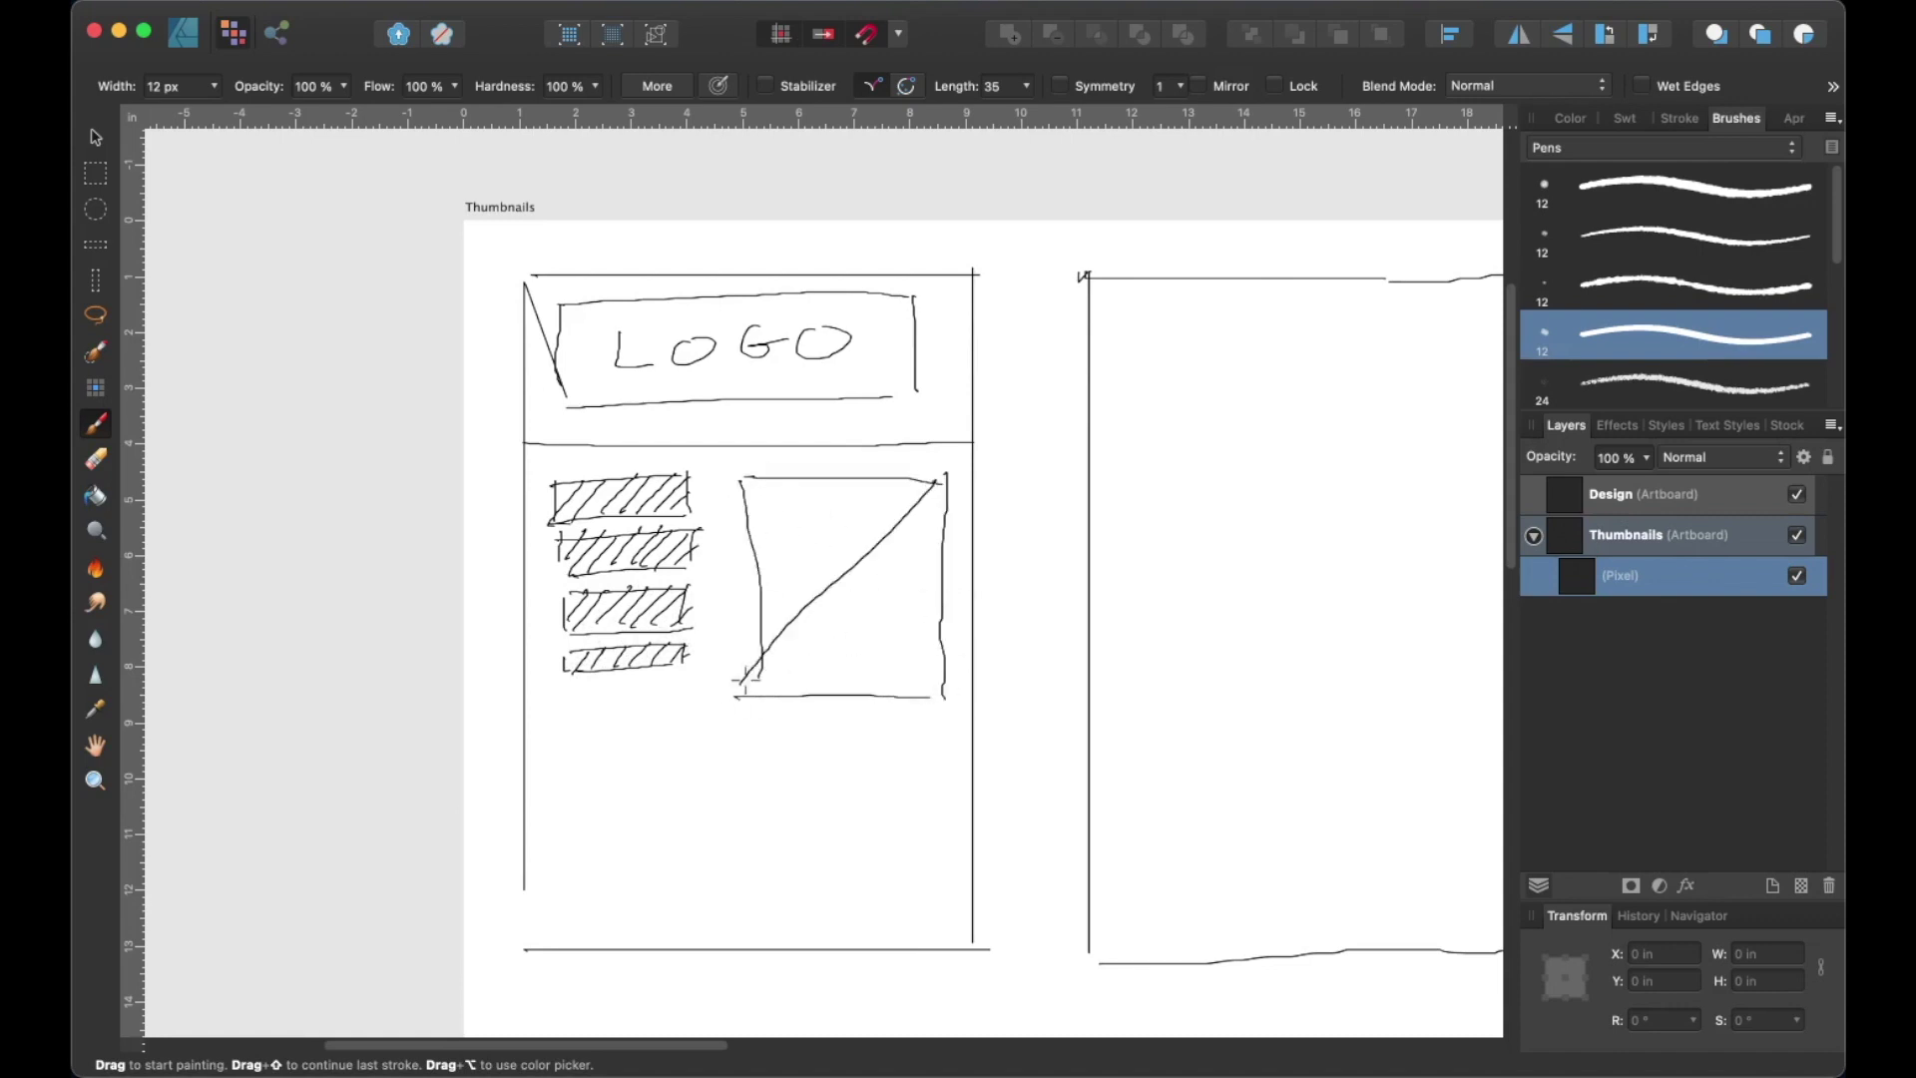
pyautogui.moveTo(743, 479); pyautogui.dragTo(950, 687)
# Sketch a hatched text bar, a divider line and a large hatched block in the lower part of the first thumbnail.
pyautogui.moveTo(565, 759)
pyautogui.mouseDown()
pyautogui.moveTo(719, 724)
pyautogui.moveTo(936, 726)
pyautogui.mouseUp()
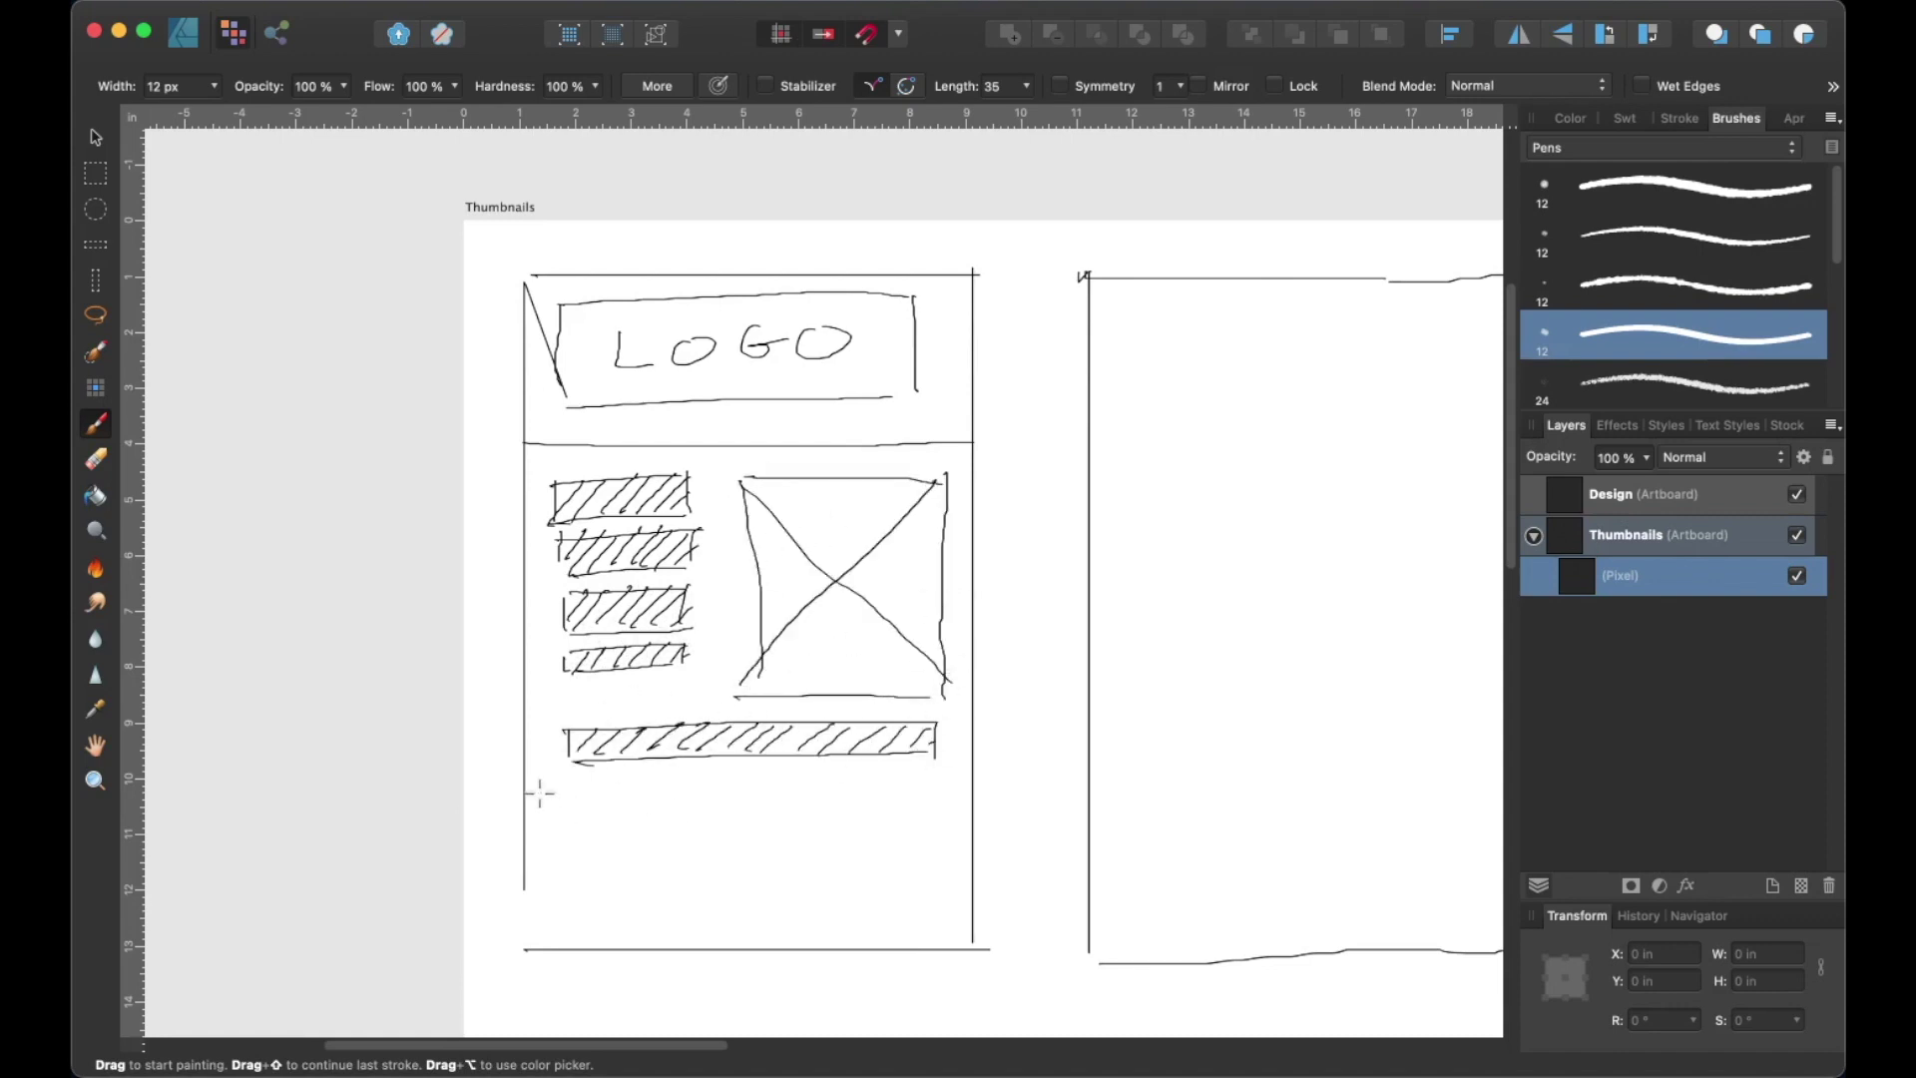
pyautogui.moveTo(526, 792); pyautogui.dragTo(978, 776)
pyautogui.moveTo(574, 913)
pyautogui.mouseDown()
pyautogui.moveTo(913, 799)
pyautogui.moveTo(559, 913)
pyautogui.mouseUp()
pyautogui.moveTo(577, 838); pyautogui.dragTo(607, 805)
pyautogui.moveTo(584, 907); pyautogui.dragTo(781, 799)
pyautogui.moveTo(778, 908); pyautogui.dragTo(933, 808)
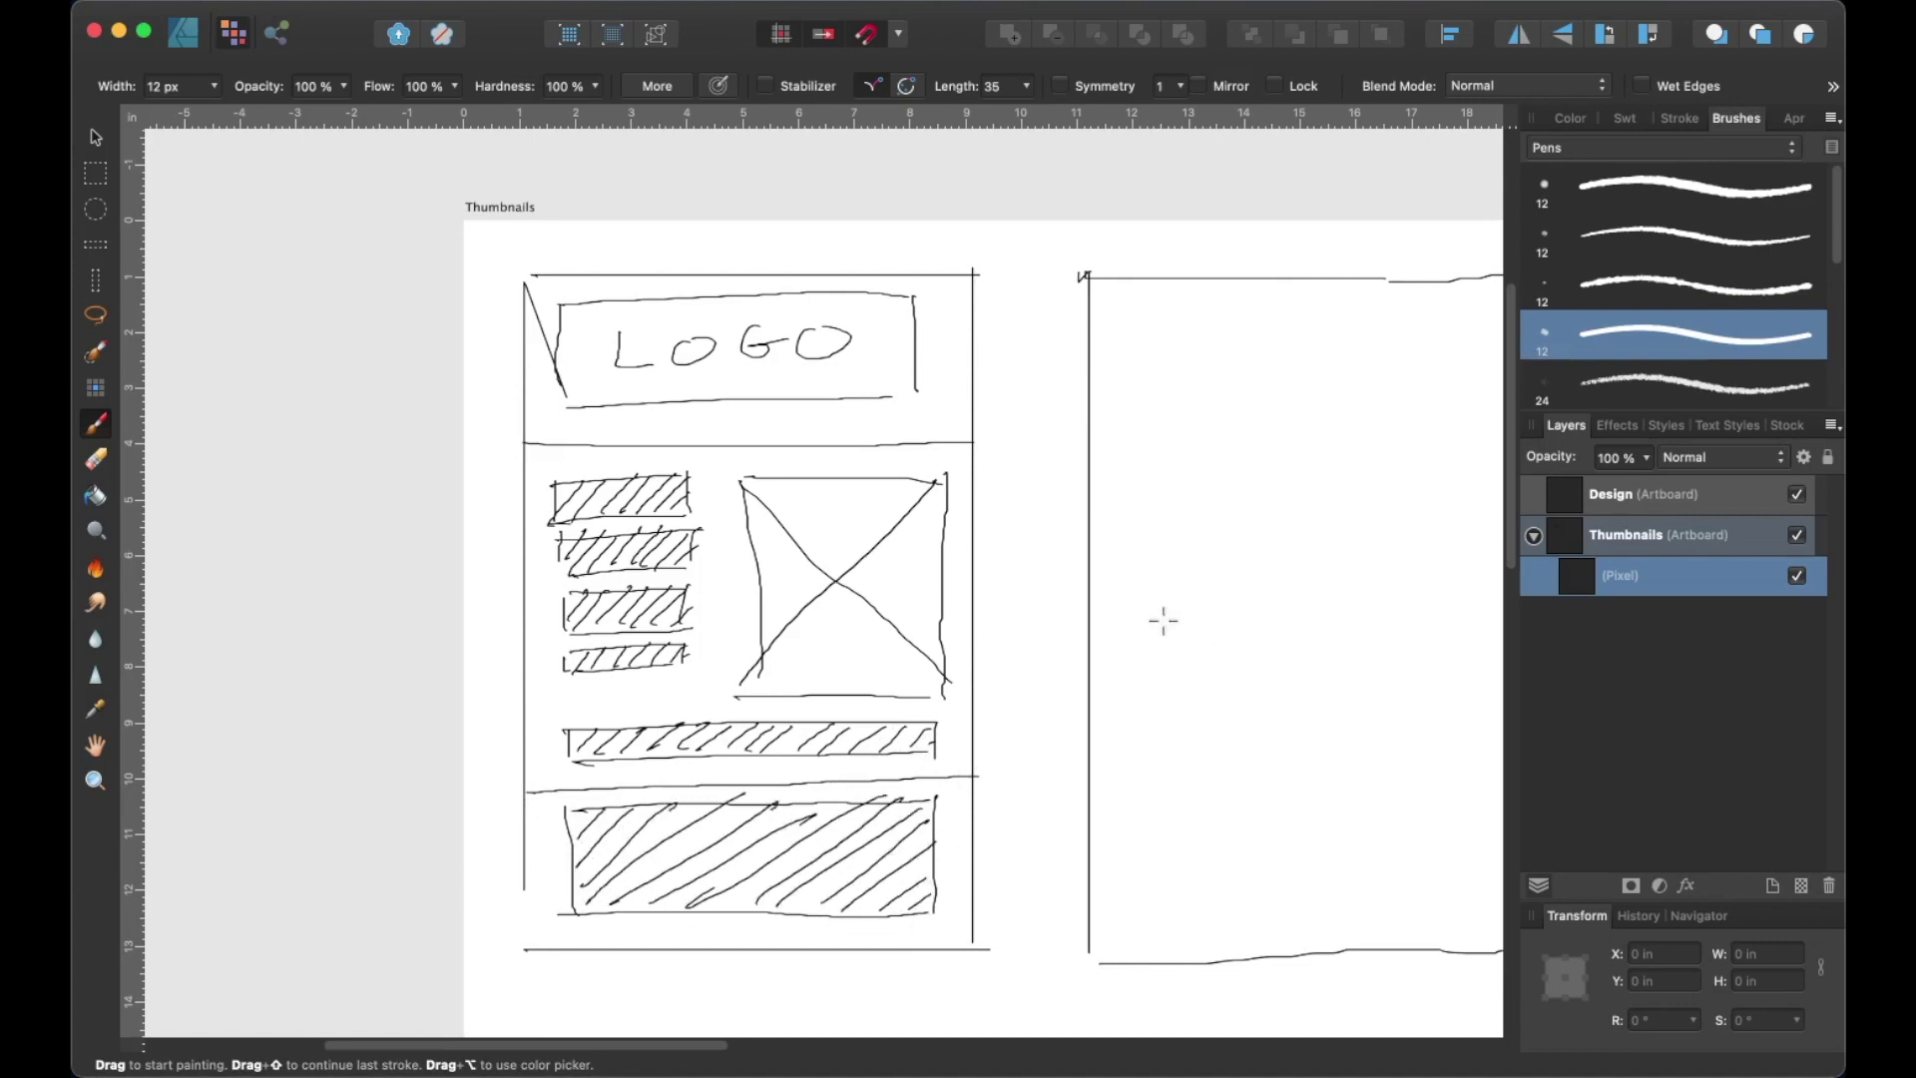
# Sketch a box near the top right of the second thumbnail frame and letter LOGO inside it.
pyautogui.hscroll(5, 1164, 620)
pyautogui.moveTo(836, 335); pyautogui.dragTo(830, 411)
pyautogui.moveTo(819, 332); pyautogui.dragTo(1129, 407)
pyautogui.moveTo(838, 417); pyautogui.dragTo(1143, 419)
pyautogui.moveTo(861, 341); pyautogui.dragTo(904, 392)
pyautogui.moveTo(933, 359); pyautogui.dragTo(930, 361)
pyautogui.moveTo(1008, 357); pyautogui.dragTo(1038, 371)
pyautogui.moveTo(1063, 354); pyautogui.dragTo(1060, 356)
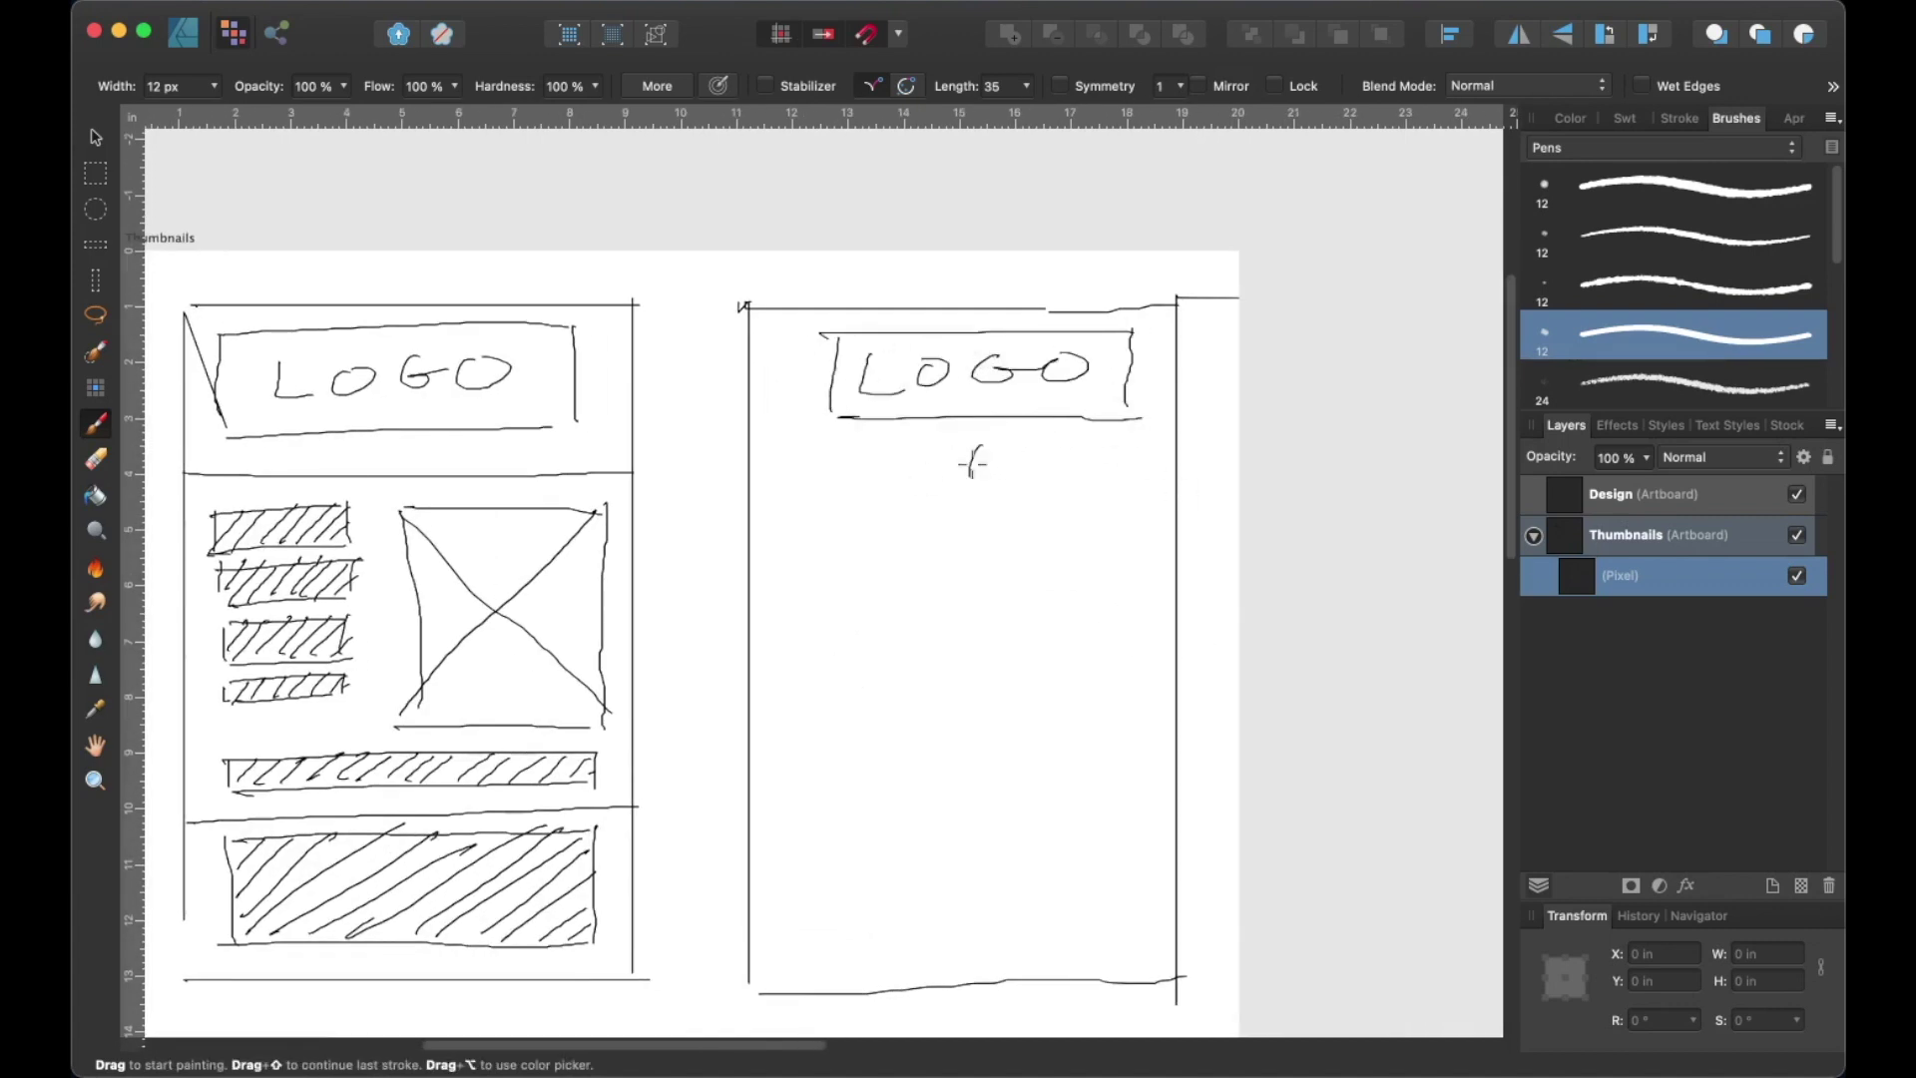
# Sketch three stacked, hatched text blocks below the second thumbnail's logo, against its right side.
pyautogui.moveTo(956, 455); pyautogui.dragTo(1138, 503)
pyautogui.moveTo(1133, 504); pyautogui.dragTo(968, 507)
pyautogui.moveTo(973, 529)
pyautogui.mouseDown()
pyautogui.moveTo(1082, 521)
pyautogui.moveTo(970, 575)
pyautogui.moveTo(1133, 596)
pyautogui.moveTo(970, 646)
pyautogui.mouseUp()
pyautogui.moveTo(1028, 451); pyautogui.dragTo(953, 489)
pyautogui.moveTo(1053, 451)
pyautogui.mouseDown()
pyautogui.moveTo(973, 504)
pyautogui.moveTo(1002, 499)
pyautogui.mouseUp()
pyautogui.moveTo(884, 450); pyautogui.dragTo(980, 446)
pyautogui.moveTo(888, 452)
pyautogui.mouseDown()
pyautogui.moveTo(966, 498)
pyautogui.moveTo(890, 493)
pyautogui.mouseUp()
pyautogui.moveTo(1136, 454)
pyautogui.mouseDown()
pyautogui.moveTo(1027, 567)
pyautogui.moveTo(1017, 640)
pyautogui.mouseUp()
pyautogui.moveTo(980, 711); pyautogui.dragTo(1030, 601)
# Sketch a full-width hatched text bar across the lower part of the second thumbnail.
pyautogui.moveTo(814, 665); pyautogui.dragTo(1217, 645)
pyautogui.moveTo(822, 703); pyautogui.dragTo(1201, 679)
pyautogui.moveTo(829, 659); pyautogui.dragTo(831, 699)
pyautogui.moveTo(867, 667); pyautogui.dragTo(838, 694)
pyautogui.moveTo(891, 664); pyautogui.dragTo(861, 696)
pyautogui.moveTo(918, 662); pyautogui.dragTo(888, 694)
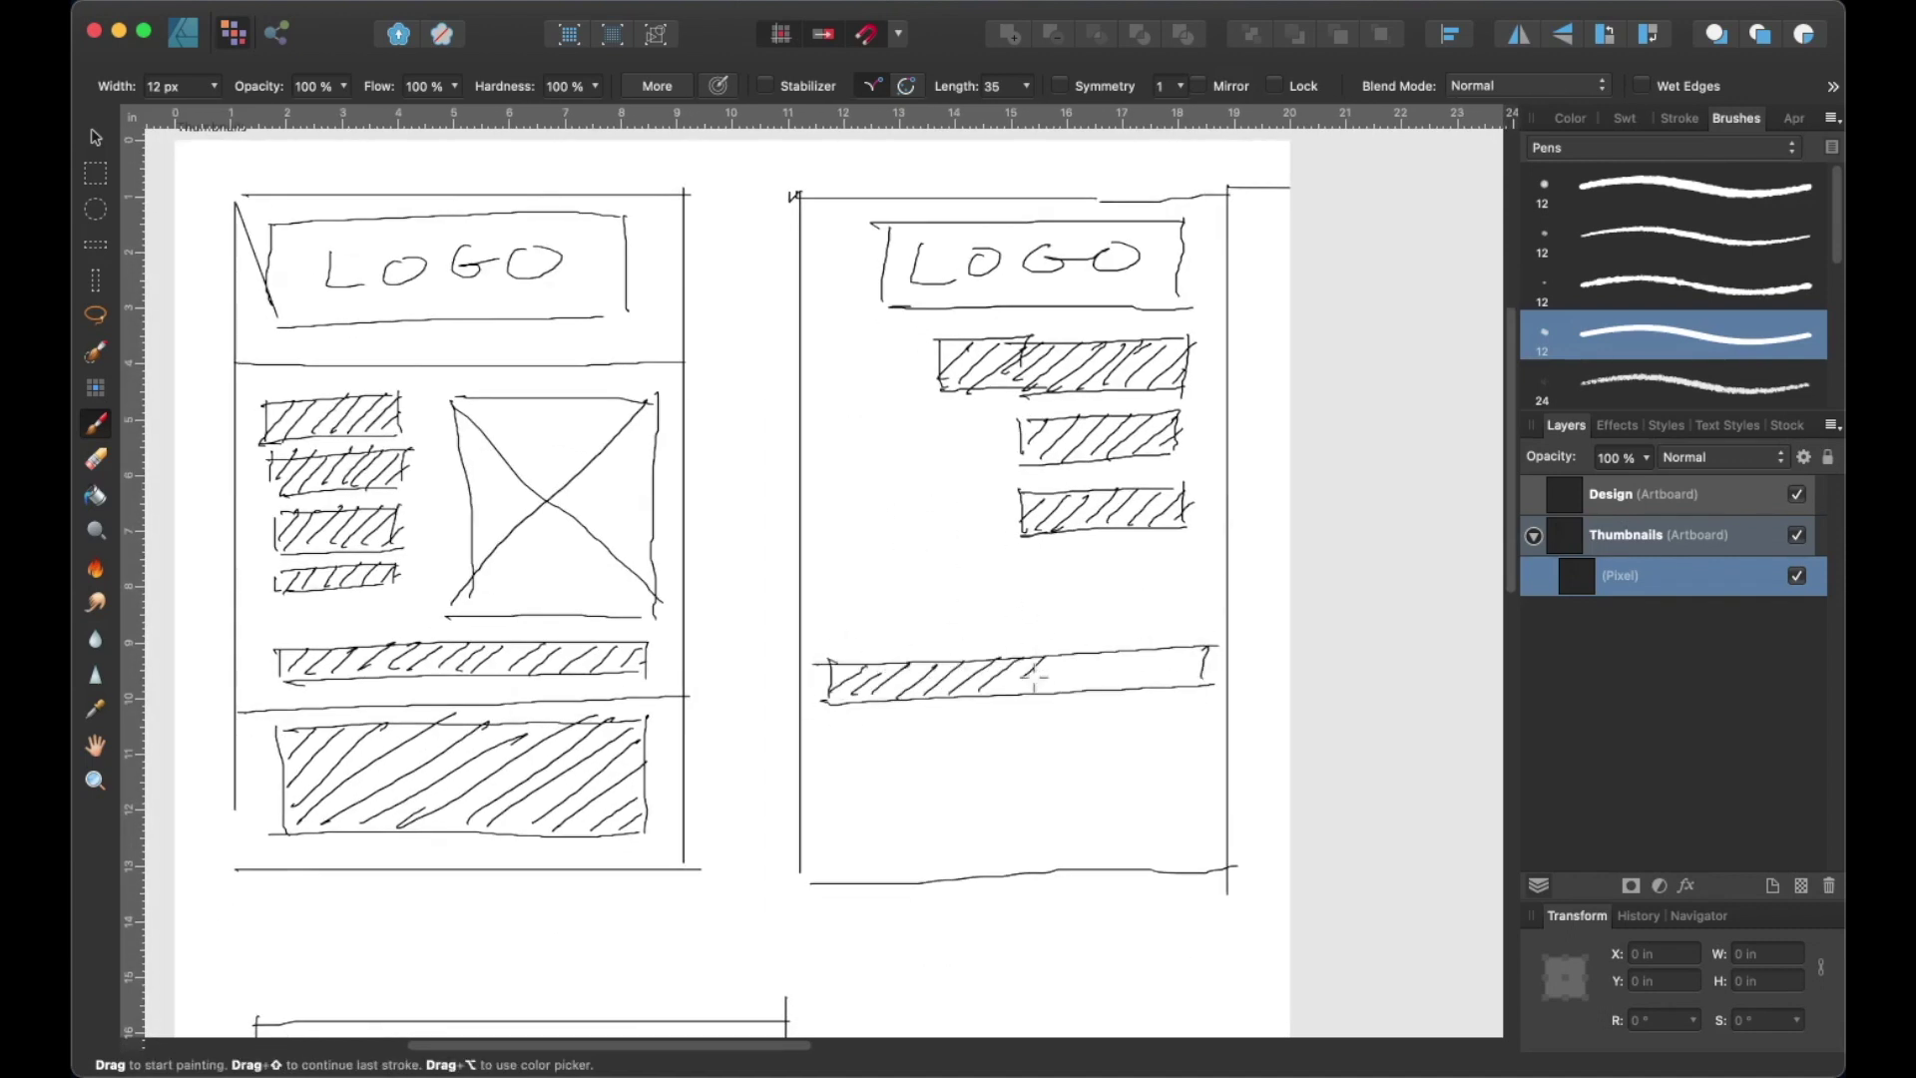
pyautogui.moveTo(1008, 693); pyautogui.dragTo(1061, 657)
pyautogui.moveTo(1152, 686); pyautogui.dragTo(1204, 644)
# Sketch a large hatched block at the second thumbnail's bottom and a large X image placeholder left of its text blocks.
pyautogui.moveTo(833, 743)
pyautogui.mouseDown()
pyautogui.moveTo(833, 824)
pyautogui.moveTo(1212, 818)
pyautogui.mouseUp()
pyautogui.moveTo(1210, 820); pyautogui.dragTo(840, 838)
pyautogui.moveTo(843, 771); pyautogui.dragTo(871, 744)
pyautogui.moveTo(918, 831); pyautogui.dragTo(1025, 736)
pyautogui.moveTo(1002, 818)
pyautogui.mouseDown()
pyautogui.moveTo(1102, 721)
pyautogui.moveTo(1063, 820)
pyautogui.mouseUp()
pyautogui.moveTo(1198, 738); pyautogui.dragTo(1139, 804)
pyautogui.moveTo(1203, 759); pyautogui.dragTo(1142, 826)
pyautogui.moveTo(838, 399); pyautogui.dragTo(1033, 607)
pyautogui.moveTo(986, 409); pyautogui.dragTo(808, 579)
# Sketch an arch across the top of the third thumbnail frame with a boxed LOGO beneath it.
pyautogui.moveTo(868, 848); pyautogui.dragTo(978, 369)
pyautogui.moveTo(1007, 799)
pyautogui.mouseDown()
pyautogui.moveTo(1052, 556)
pyautogui.moveTo(1094, 484)
pyautogui.mouseUp()
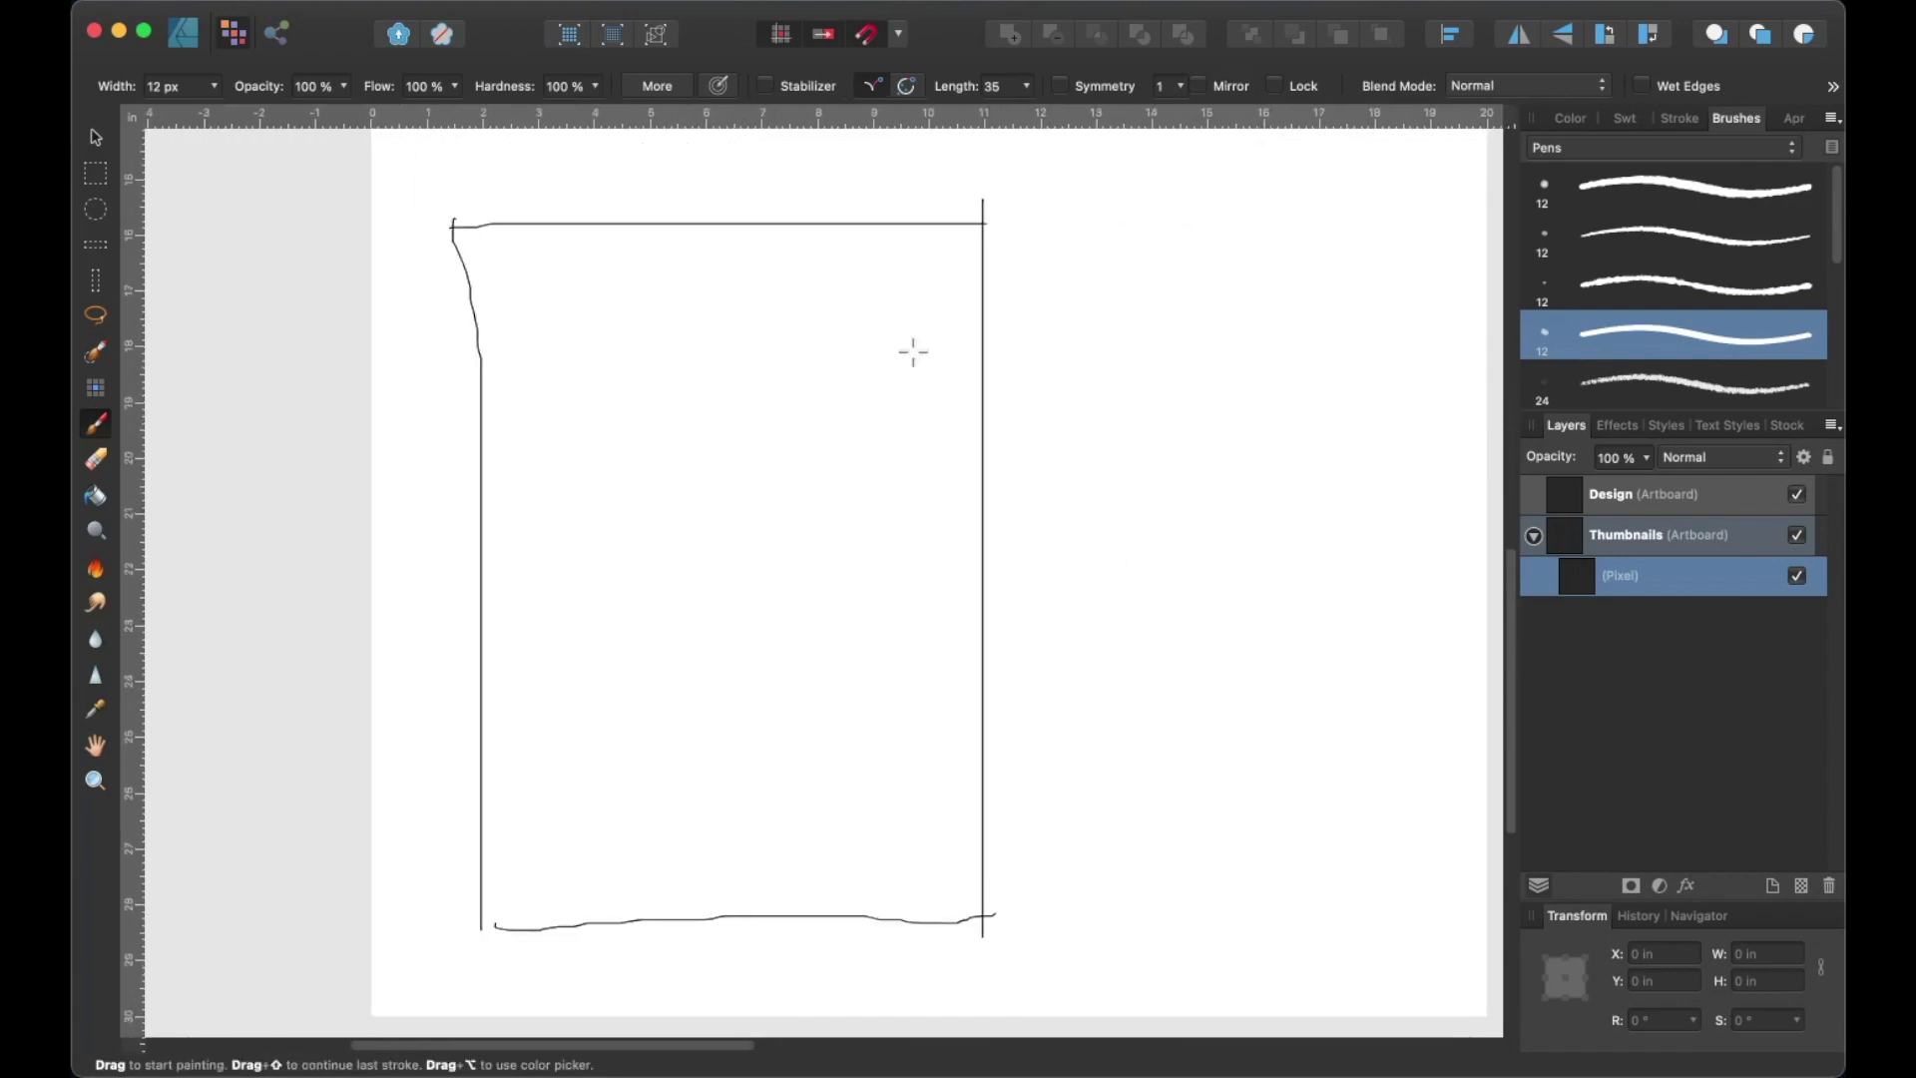
pyautogui.moveTo(483, 355); pyautogui.dragTo(986, 359)
pyautogui.moveTo(610, 312); pyautogui.dragTo(847, 305)
pyautogui.moveTo(595, 389); pyautogui.dragTo(880, 385)
pyautogui.moveTo(627, 329); pyautogui.dragTo(668, 361)
pyautogui.moveTo(703, 342); pyautogui.dragTo(846, 339)
# Sketch two small hatched blocks on the left and one large hatched block on the right below the third thumbnail's logo.
pyautogui.moveTo(519, 424); pyautogui.dragTo(642, 417)
pyautogui.moveTo(643, 417); pyautogui.dragTo(523, 466)
pyautogui.moveTo(526, 514)
pyautogui.mouseDown()
pyautogui.moveTo(609, 488)
pyautogui.moveTo(519, 535)
pyautogui.mouseUp()
pyautogui.moveTo(524, 461); pyautogui.dragTo(638, 417)
pyautogui.moveTo(527, 529); pyautogui.dragTo(647, 486)
pyautogui.moveTo(670, 419); pyautogui.dragTo(677, 526)
pyautogui.moveTo(671, 417)
pyautogui.mouseDown()
pyautogui.moveTo(916, 515)
pyautogui.moveTo(684, 526)
pyautogui.mouseUp()
pyautogui.moveTo(699, 509); pyautogui.dragTo(789, 417)
pyautogui.moveTo(809, 497); pyautogui.dragTo(910, 434)
# Sketch a downward-bulging curve across the third thumbnail's lower part and a wide crossed image placeholder above it.
pyautogui.moveTo(481, 768); pyautogui.dragTo(1002, 738)
pyautogui.moveTo(532, 570); pyautogui.dragTo(545, 734)
pyautogui.moveTo(541, 571)
pyautogui.mouseDown()
pyautogui.moveTo(920, 559)
pyautogui.moveTo(928, 716)
pyautogui.mouseUp()
pyautogui.moveTo(542, 733); pyautogui.dragTo(920, 723)
pyautogui.moveTo(539, 571); pyautogui.dragTo(911, 707)
pyautogui.moveTo(923, 576); pyautogui.dragTo(550, 719)
# Sketch a hatched bar under the third thumbnail's image placeholder and a wider hatched bar below the bottom curve.
pyautogui.moveTo(556, 760); pyautogui.dragTo(557, 785)
pyautogui.moveTo(537, 759); pyautogui.dragTo(914, 751)
pyautogui.moveTo(563, 792); pyautogui.dragTo(902, 783)
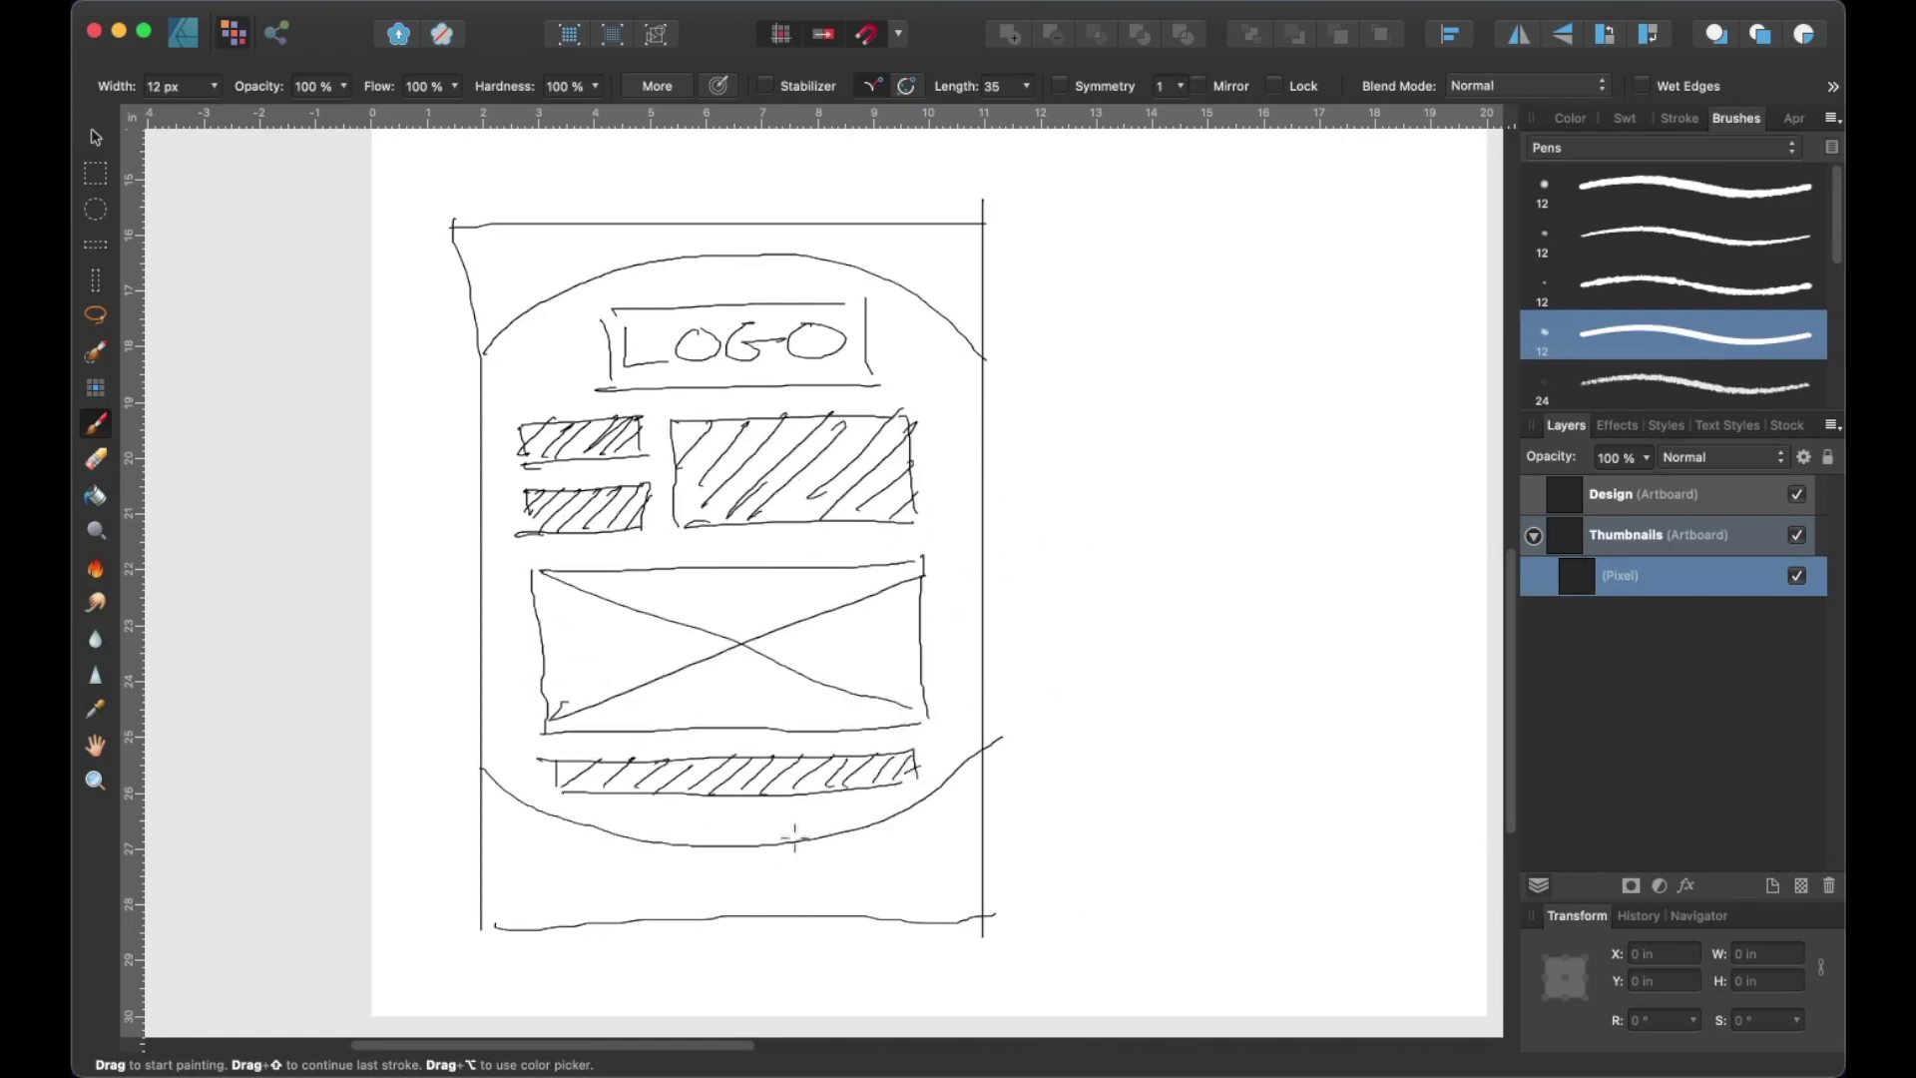
pyautogui.moveTo(511, 848); pyautogui.dragTo(956, 838)
pyautogui.moveTo(956, 838)
pyautogui.mouseDown()
pyautogui.moveTo(960, 903)
pyautogui.moveTo(509, 913)
pyautogui.mouseUp()
pyautogui.moveTo(521, 890)
pyautogui.mouseDown()
pyautogui.moveTo(564, 853)
pyautogui.moveTo(848, 858)
pyautogui.mouseUp()
pyautogui.moveTo(848, 910); pyautogui.dragTo(968, 848)
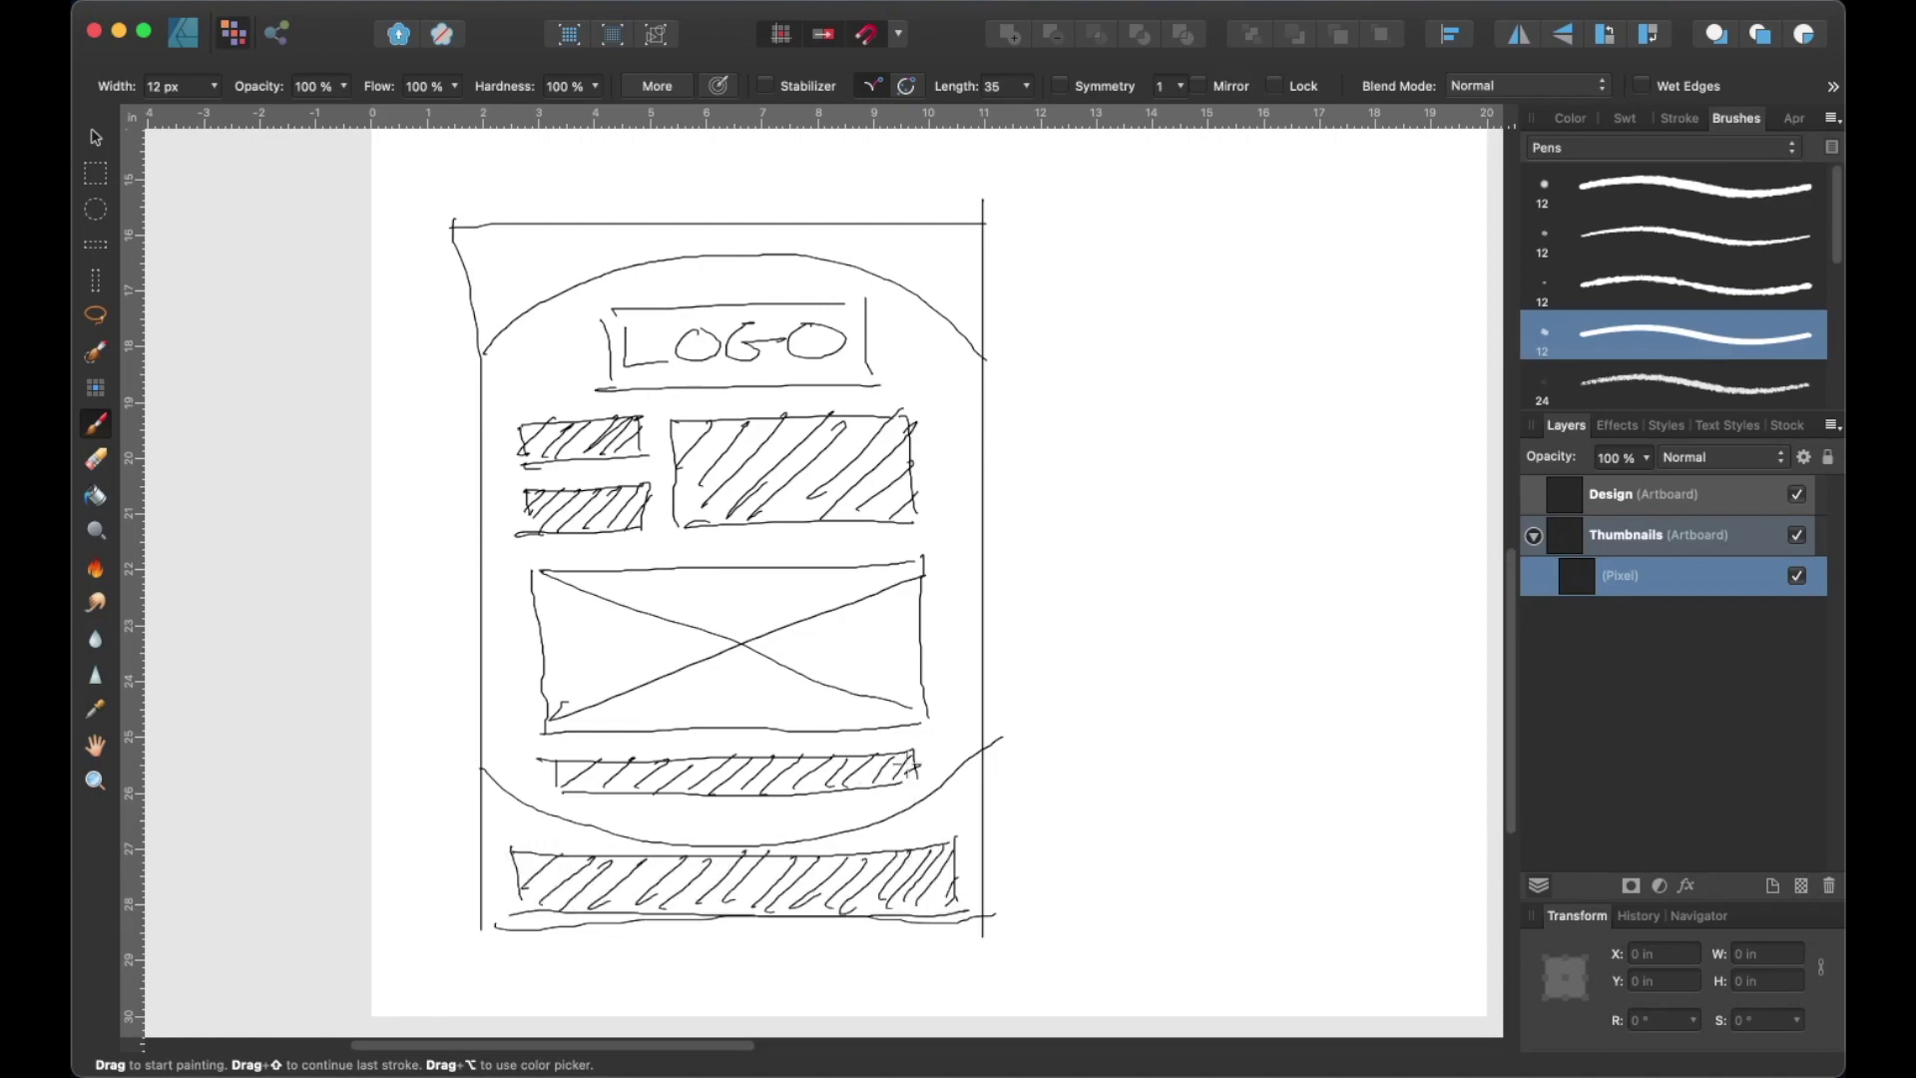
# Select the Design artboard and switch back to the Designer Persona.
pyautogui.scroll(-5, 983, 535)
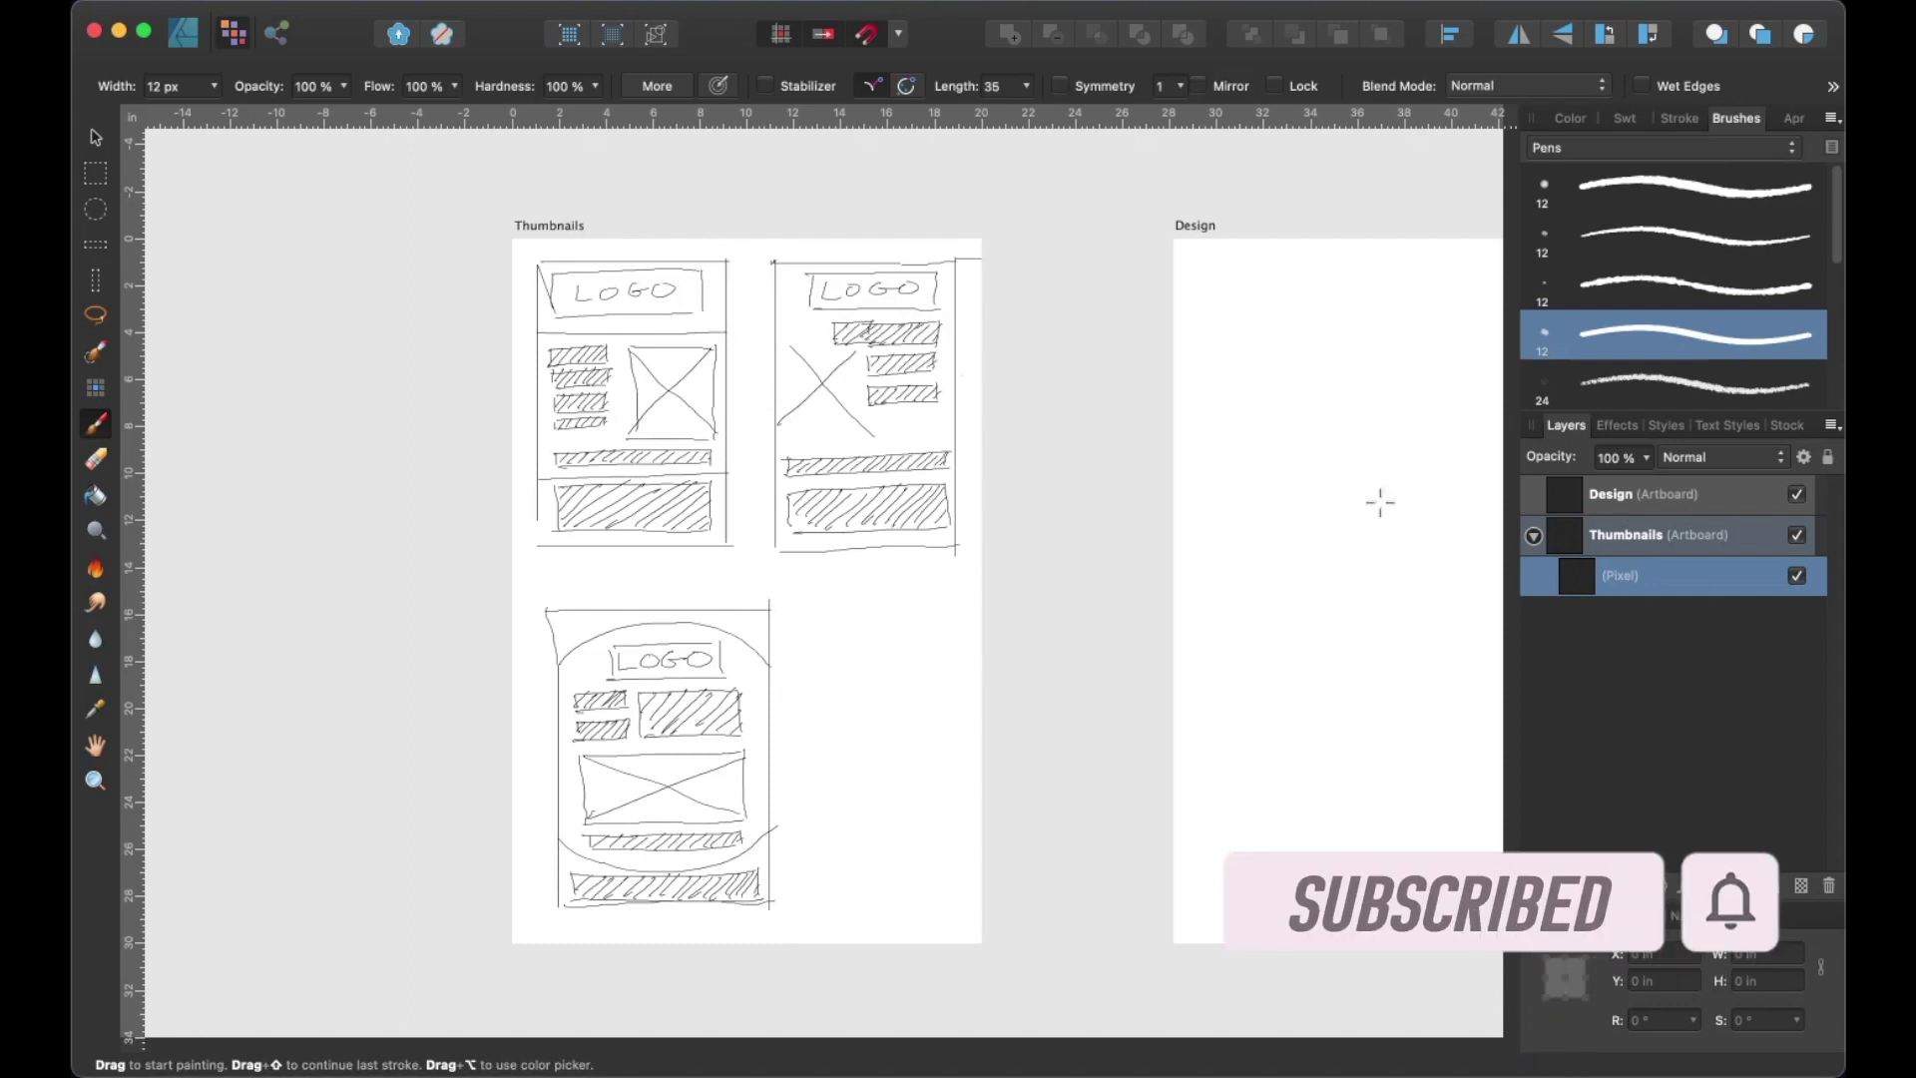
pyautogui.click(1596, 496)
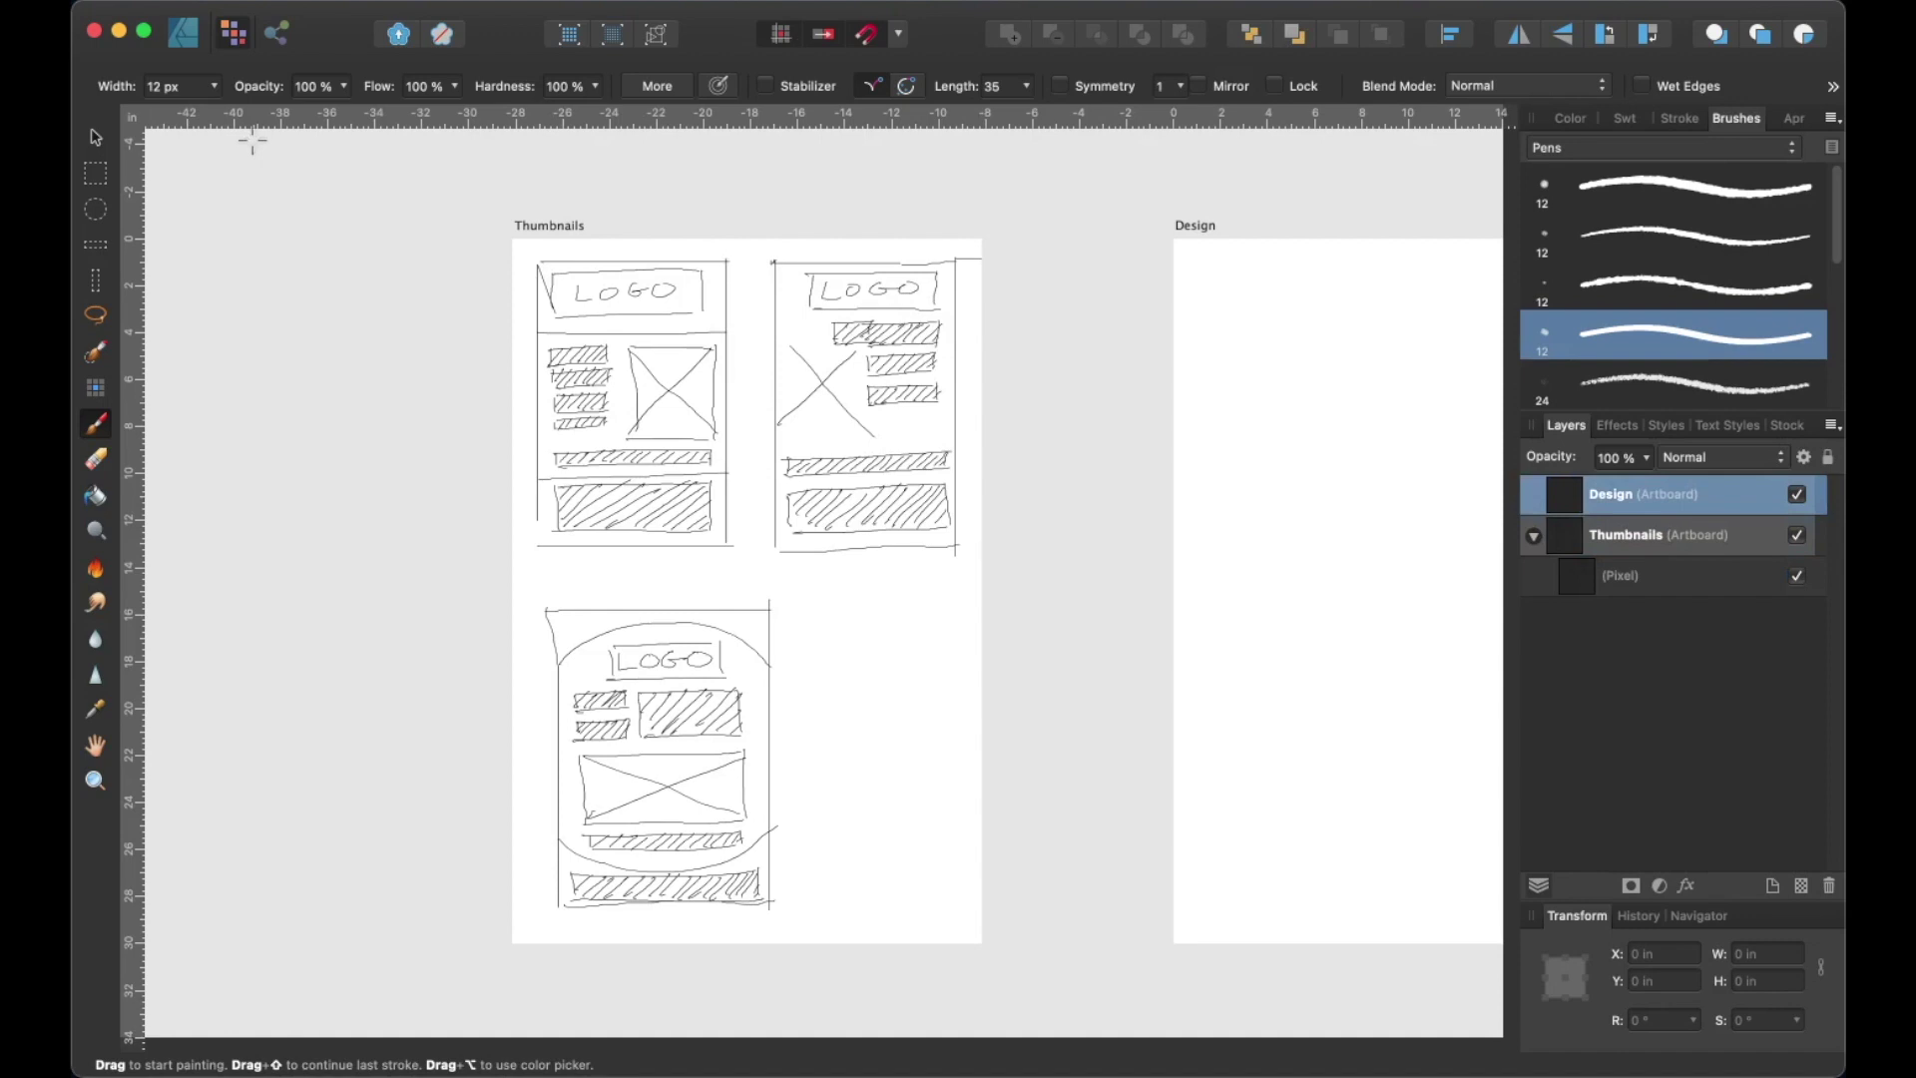
pyautogui.click(186, 40)
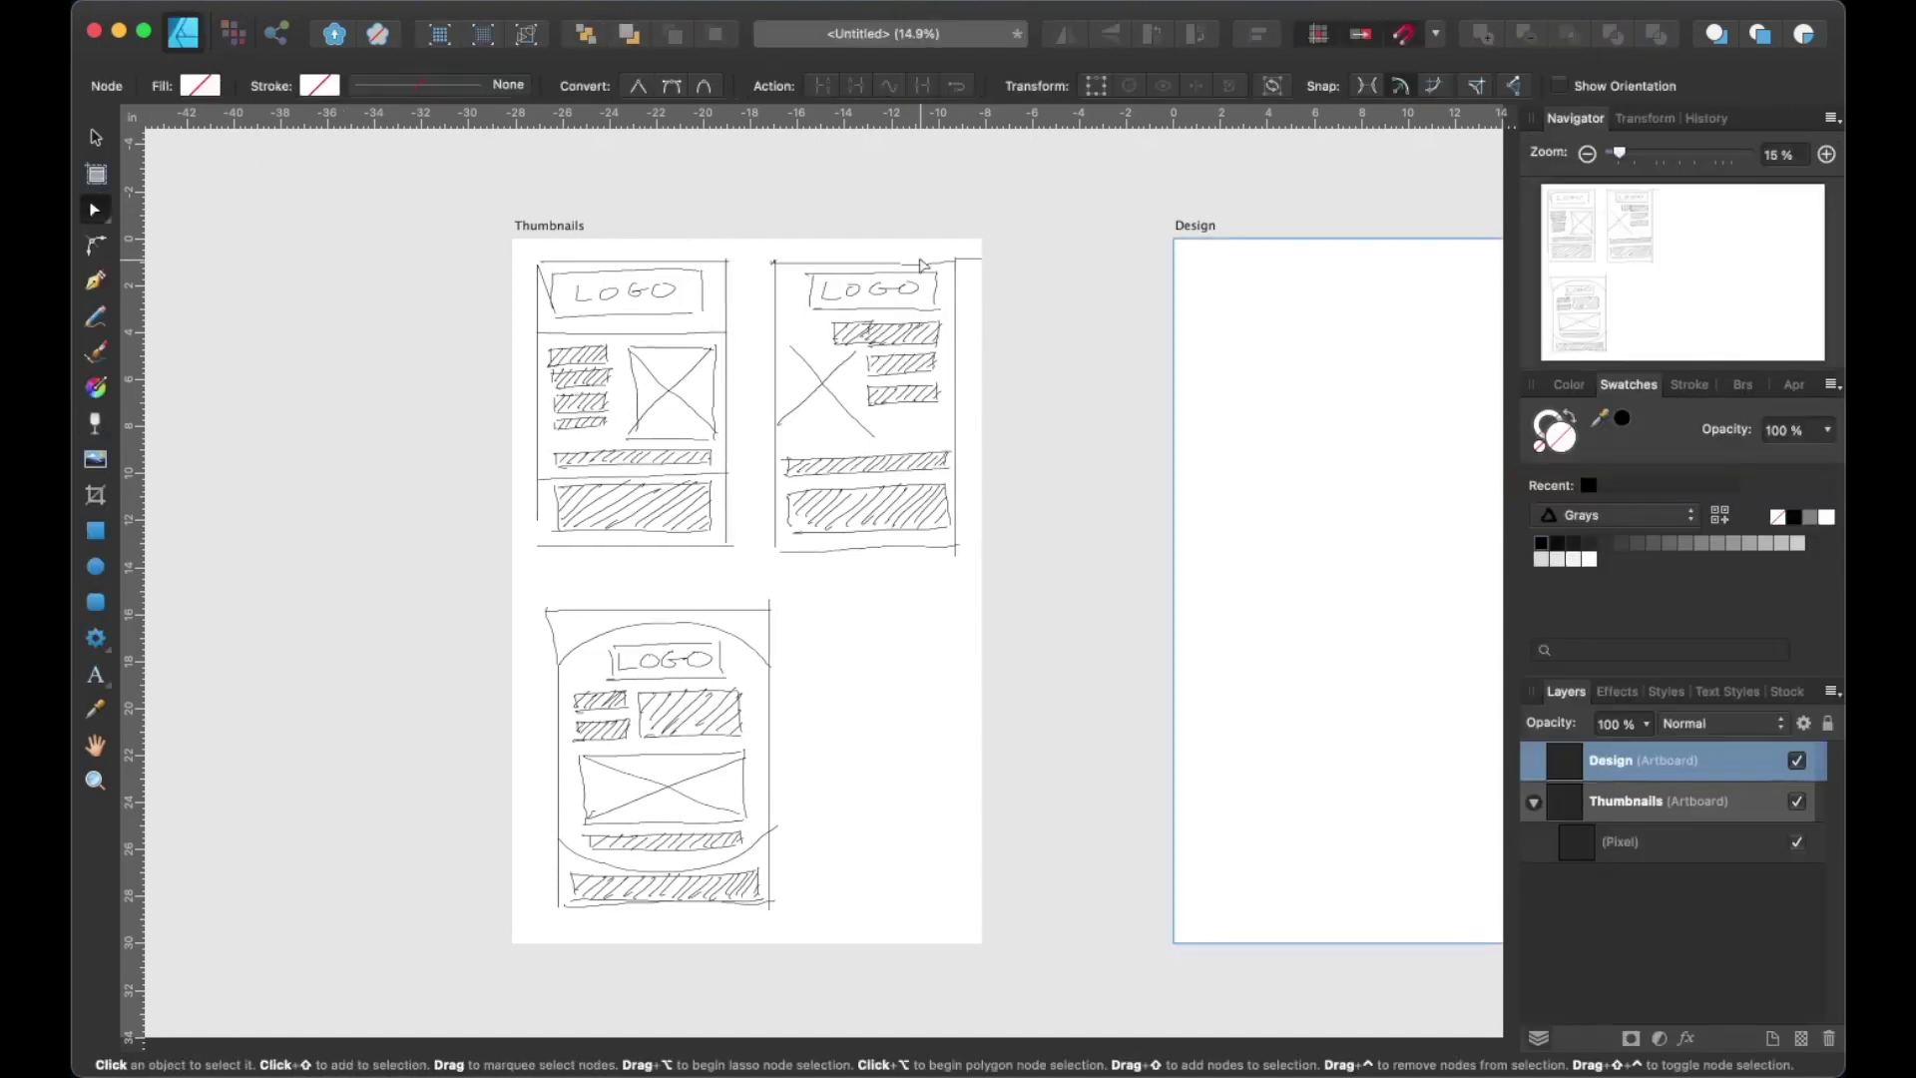
pyautogui.moveTo(1062, 321); pyautogui.dragTo(724, 296)
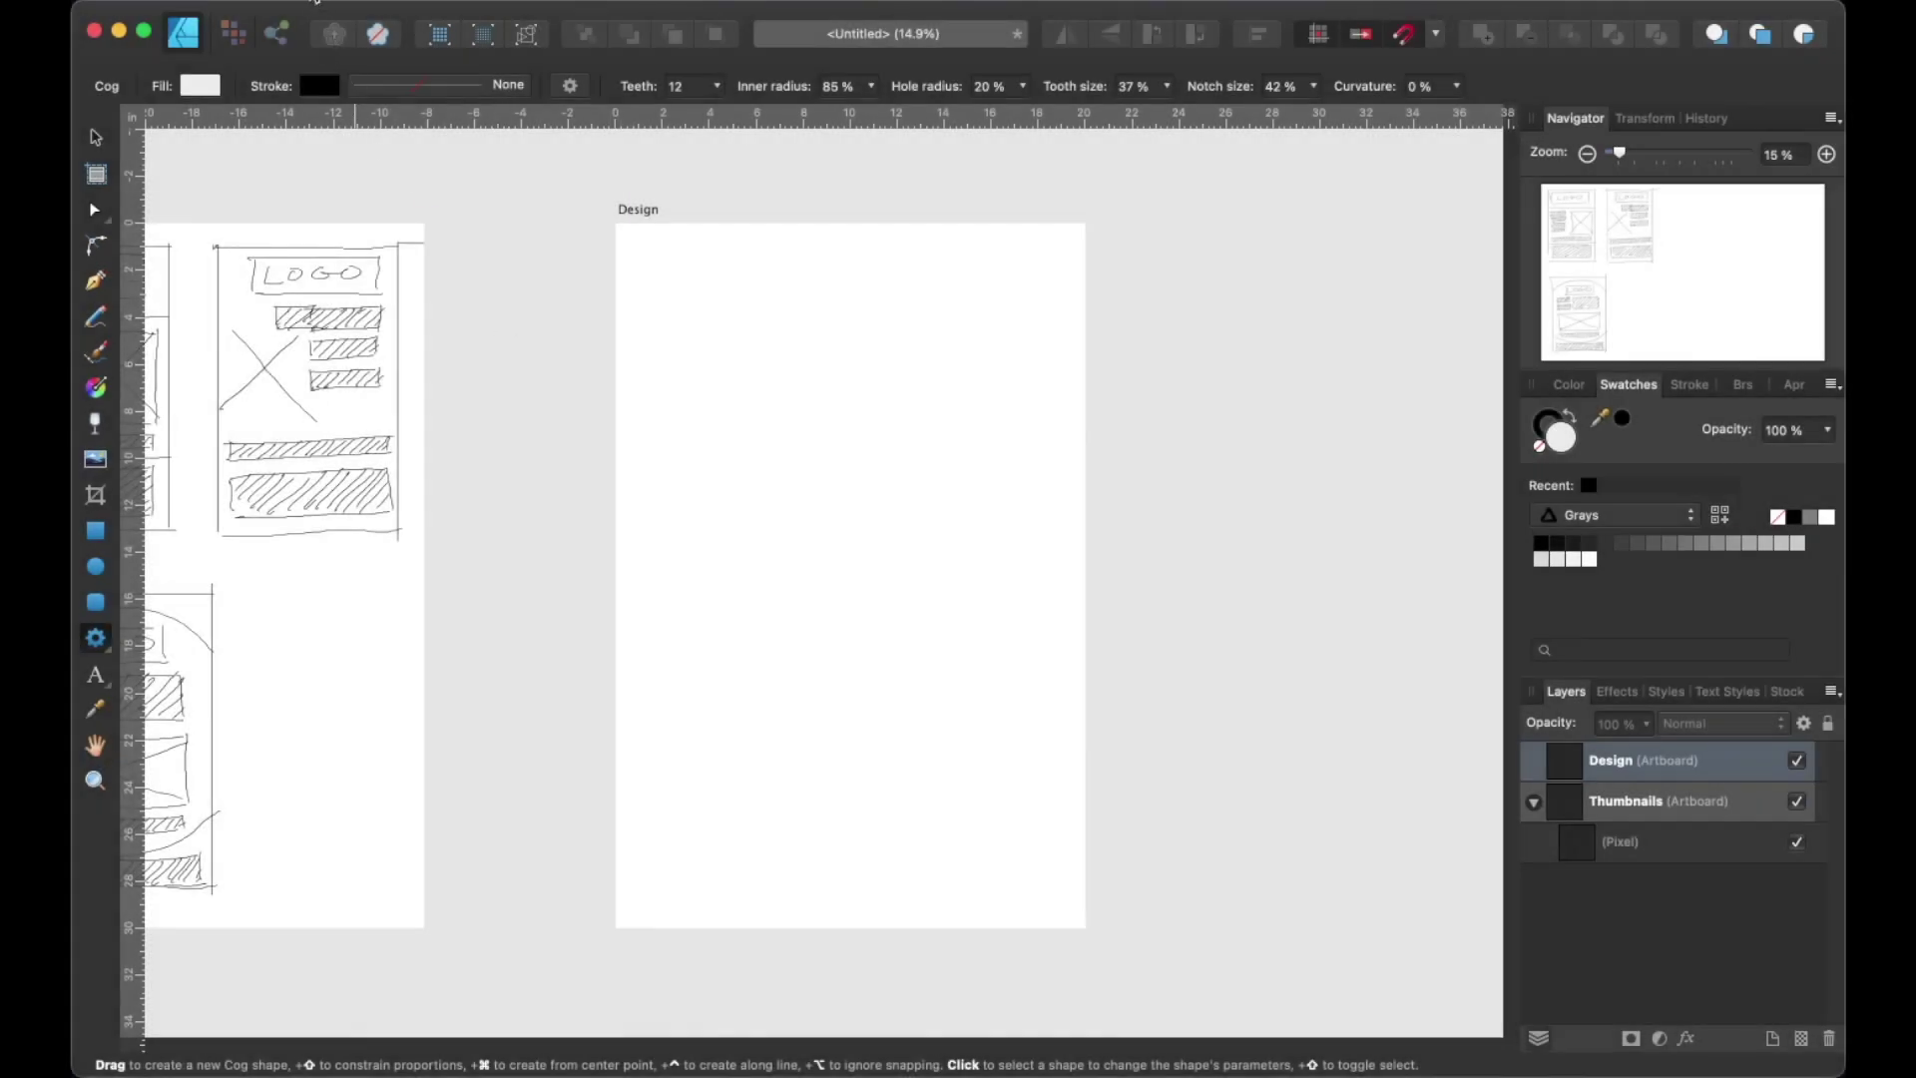
# Place the Miguel's Mexican Grille logo image on the Design artboard and move it toward the upper right.
pyautogui.click(317, 1)
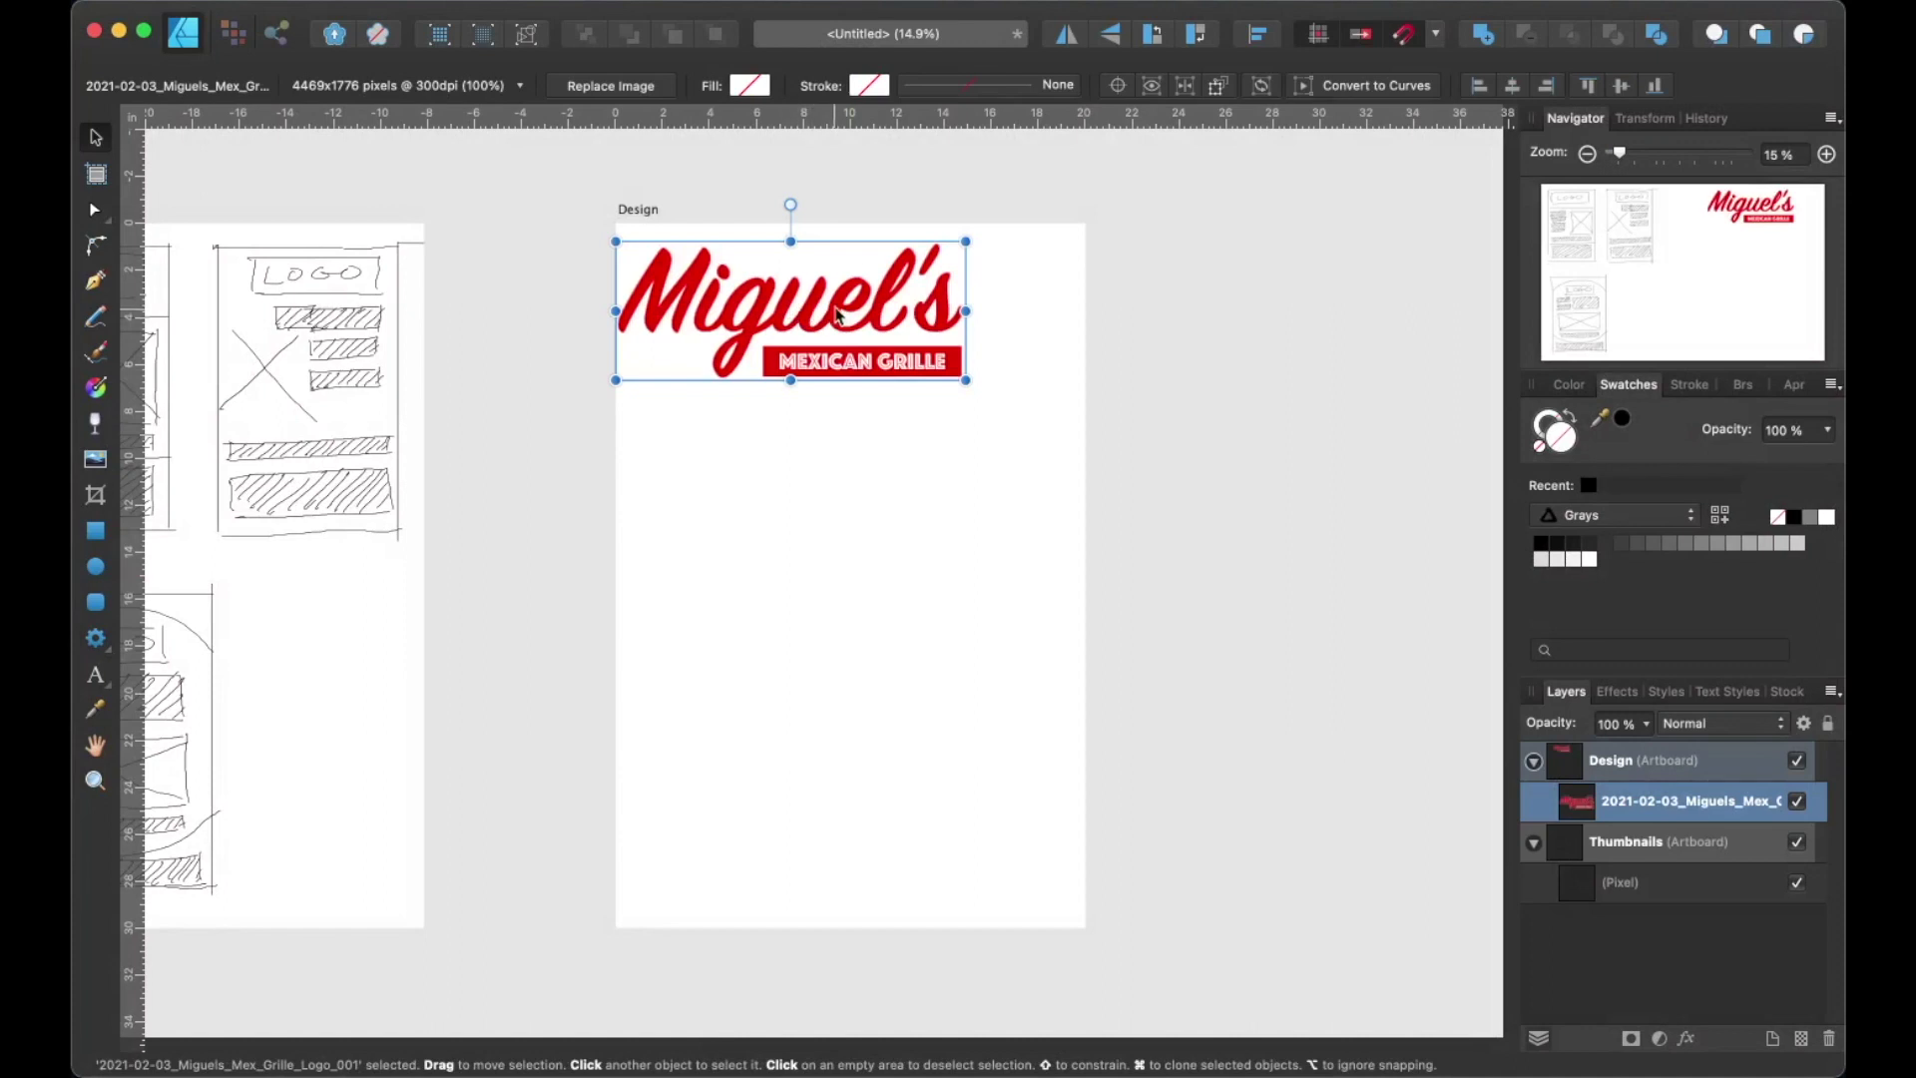
pyautogui.moveTo(836, 315); pyautogui.dragTo(928, 317)
pyautogui.click(1195, 413)
# Search the Unsplash stock library for "burrito" and place the photo of wraps and dips on wooden boards onto the Design artboard.
pyautogui.moveTo(1194, 415); pyautogui.dragTo(1125, 419)
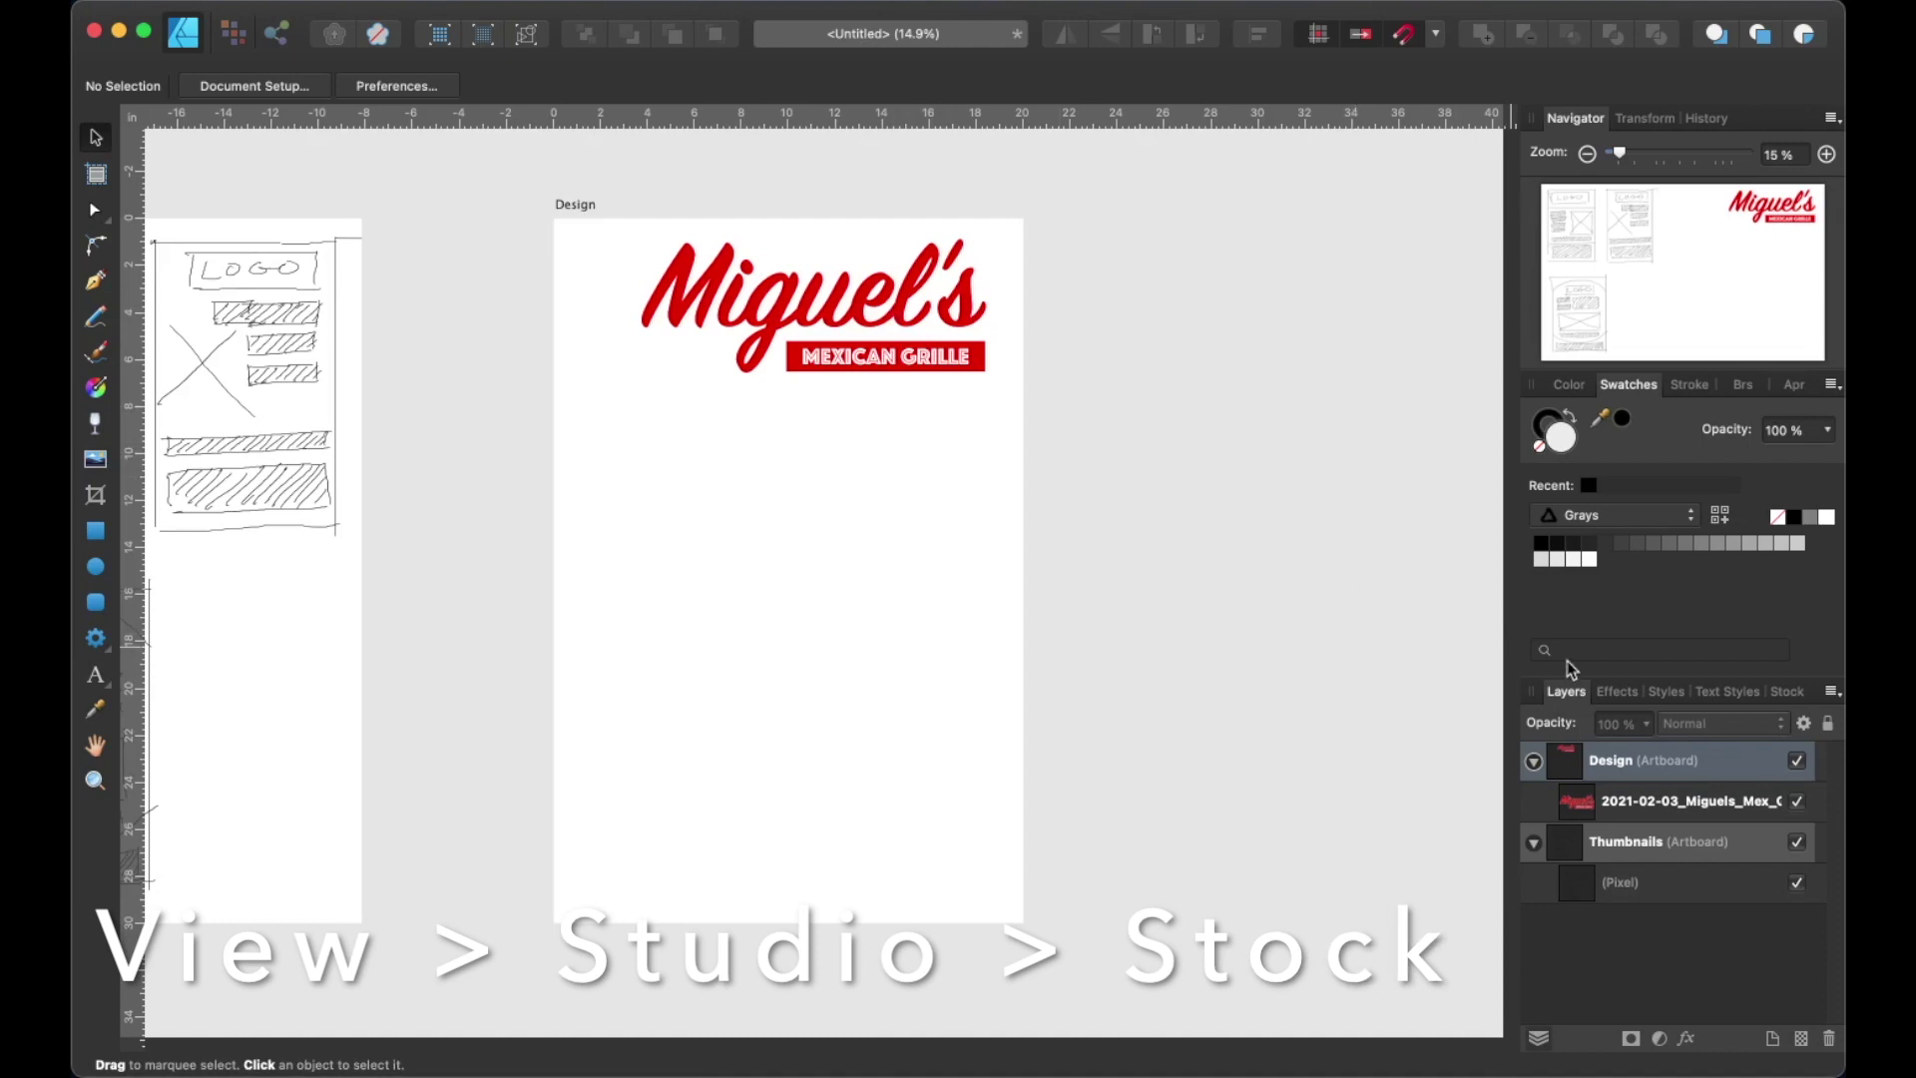
pyautogui.click(1784, 692)
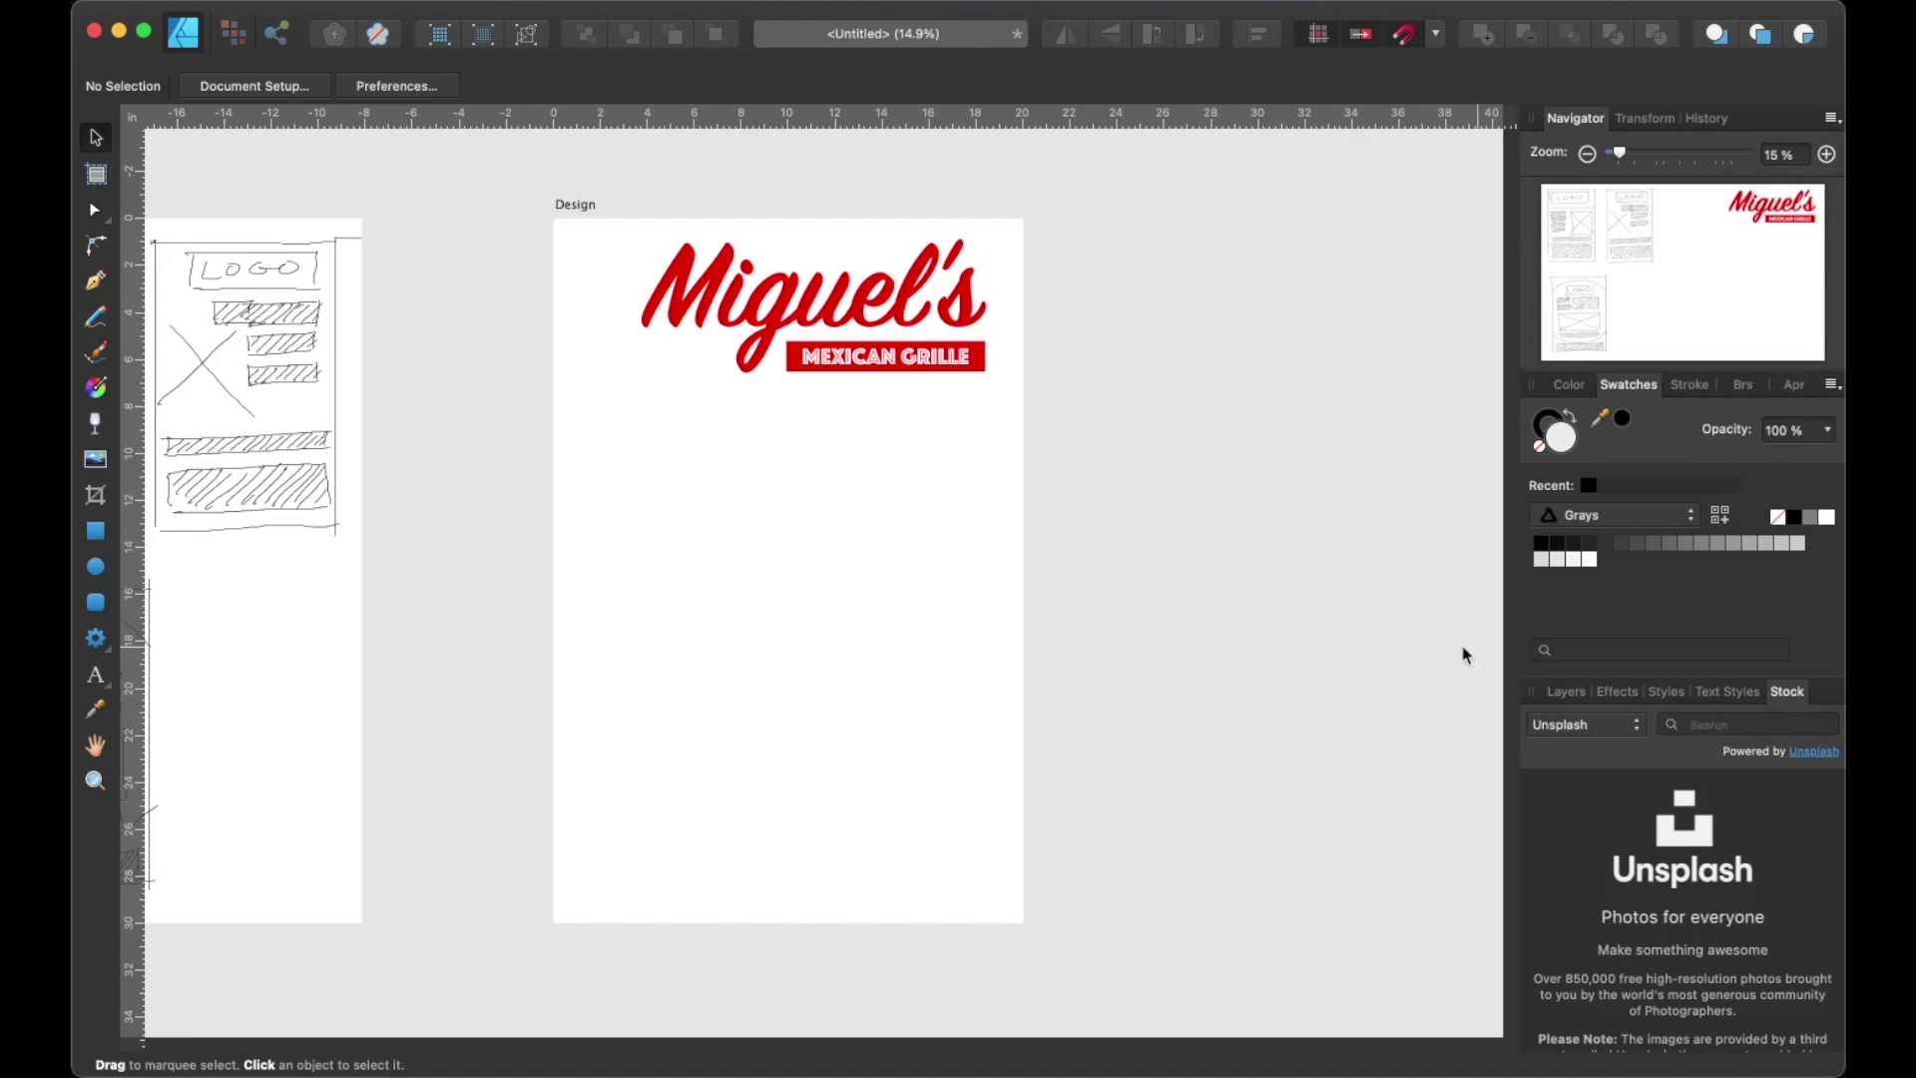
pyautogui.write('burrito')
pyautogui.press('Return')
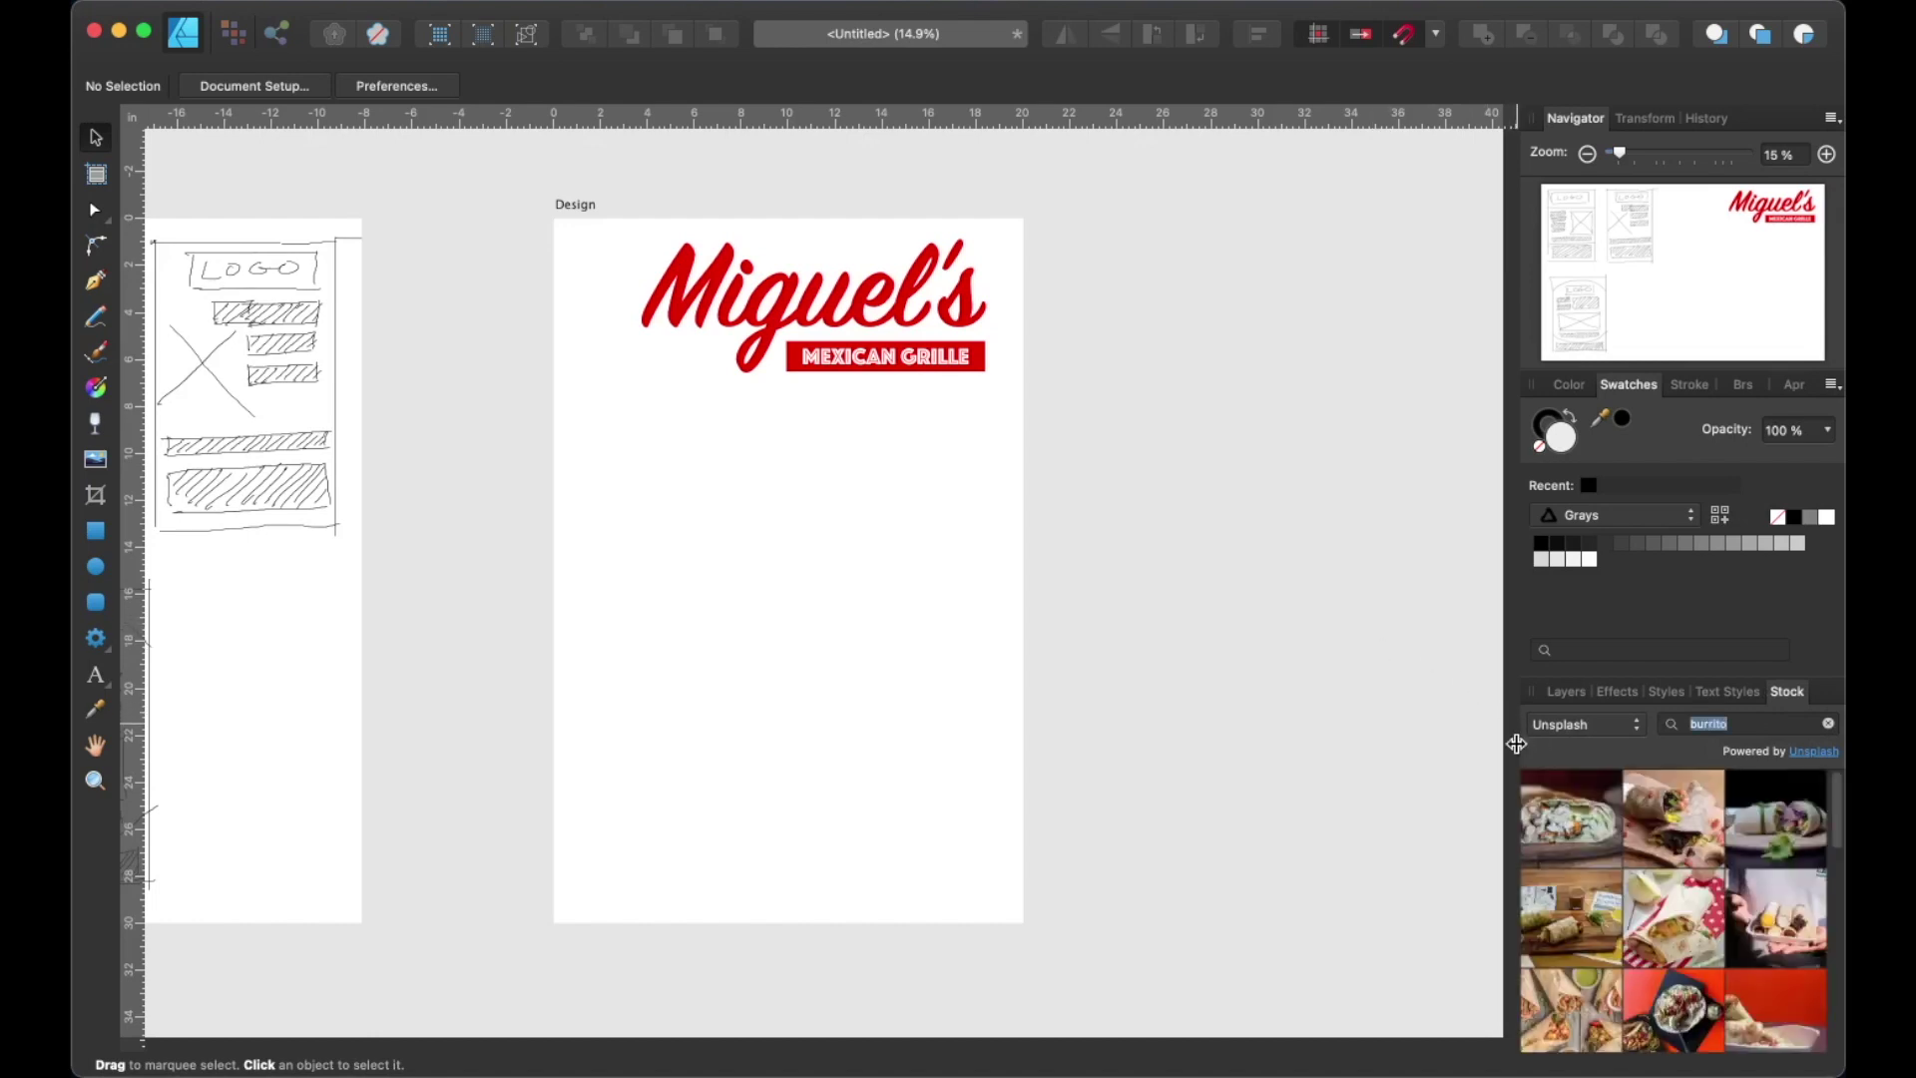
pyautogui.scroll(-3, 1602, 826)
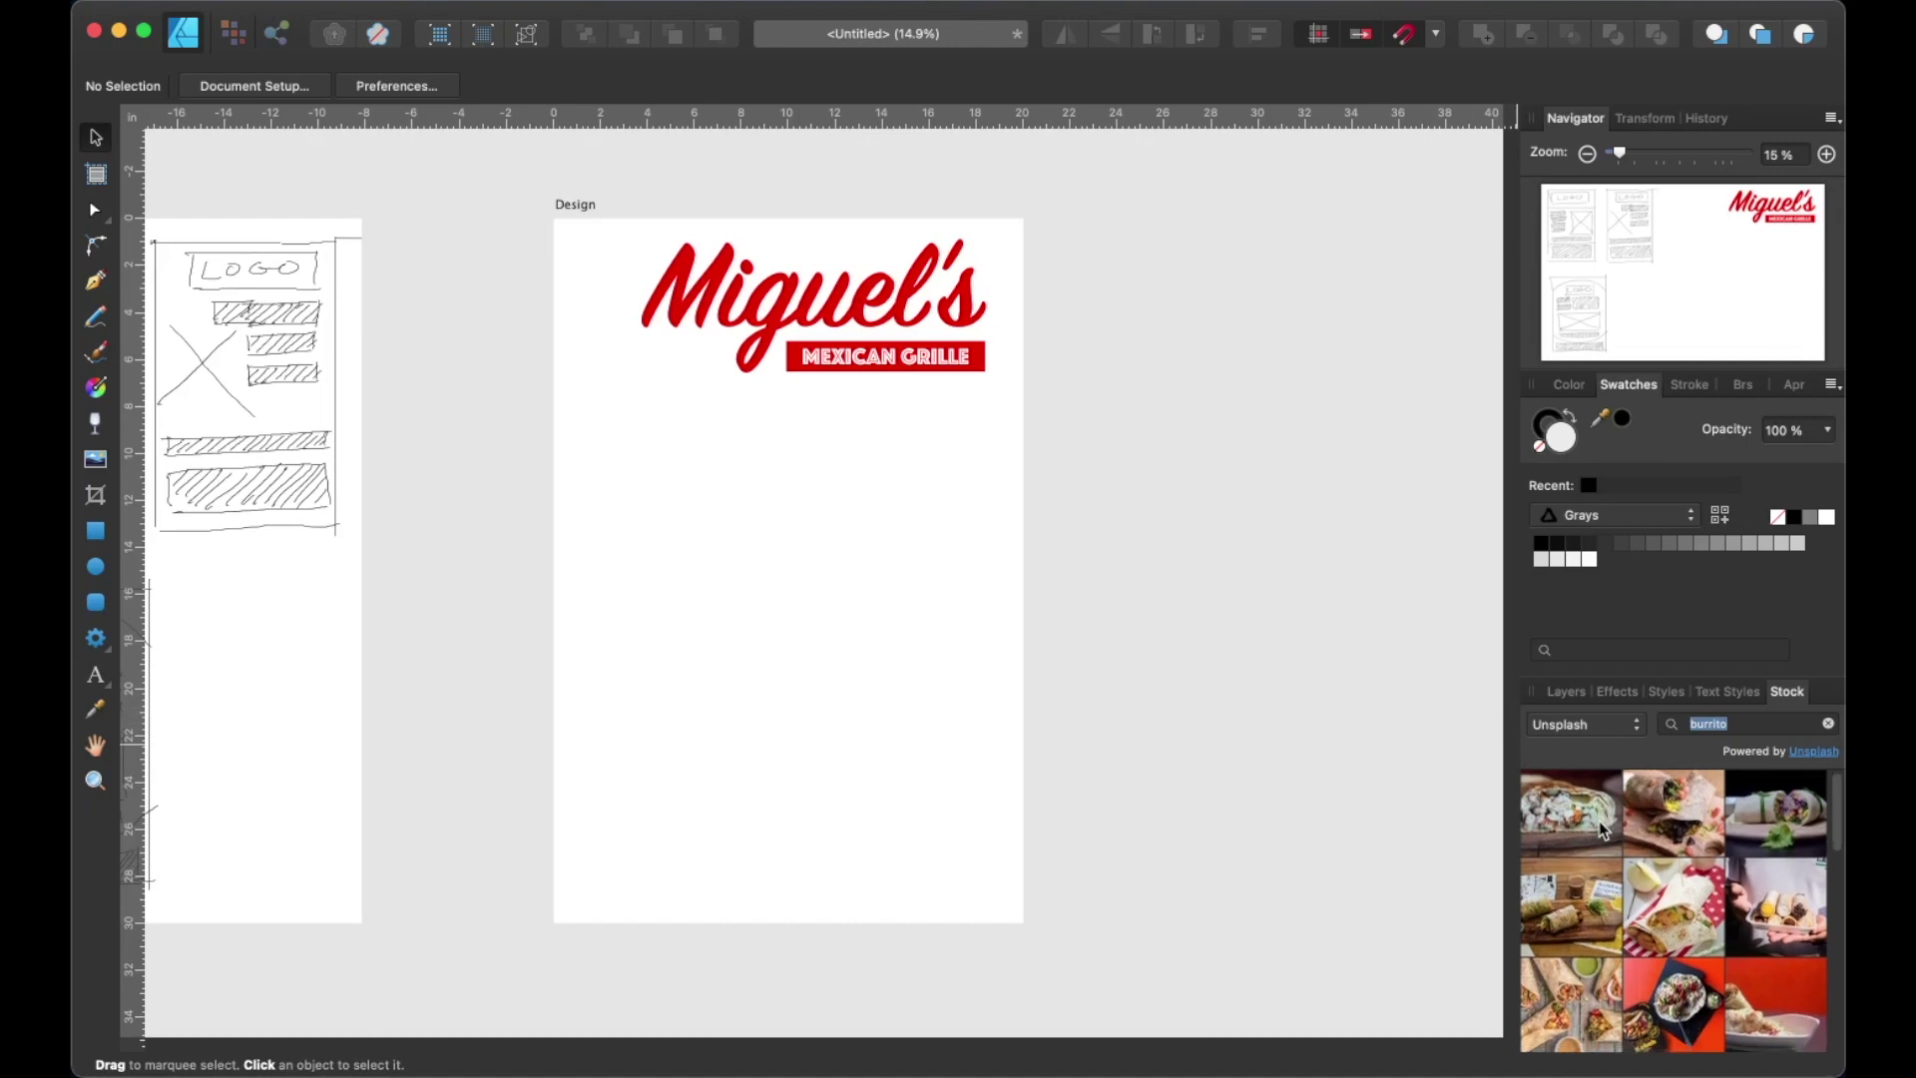
pyautogui.scroll(-1, 1599, 825)
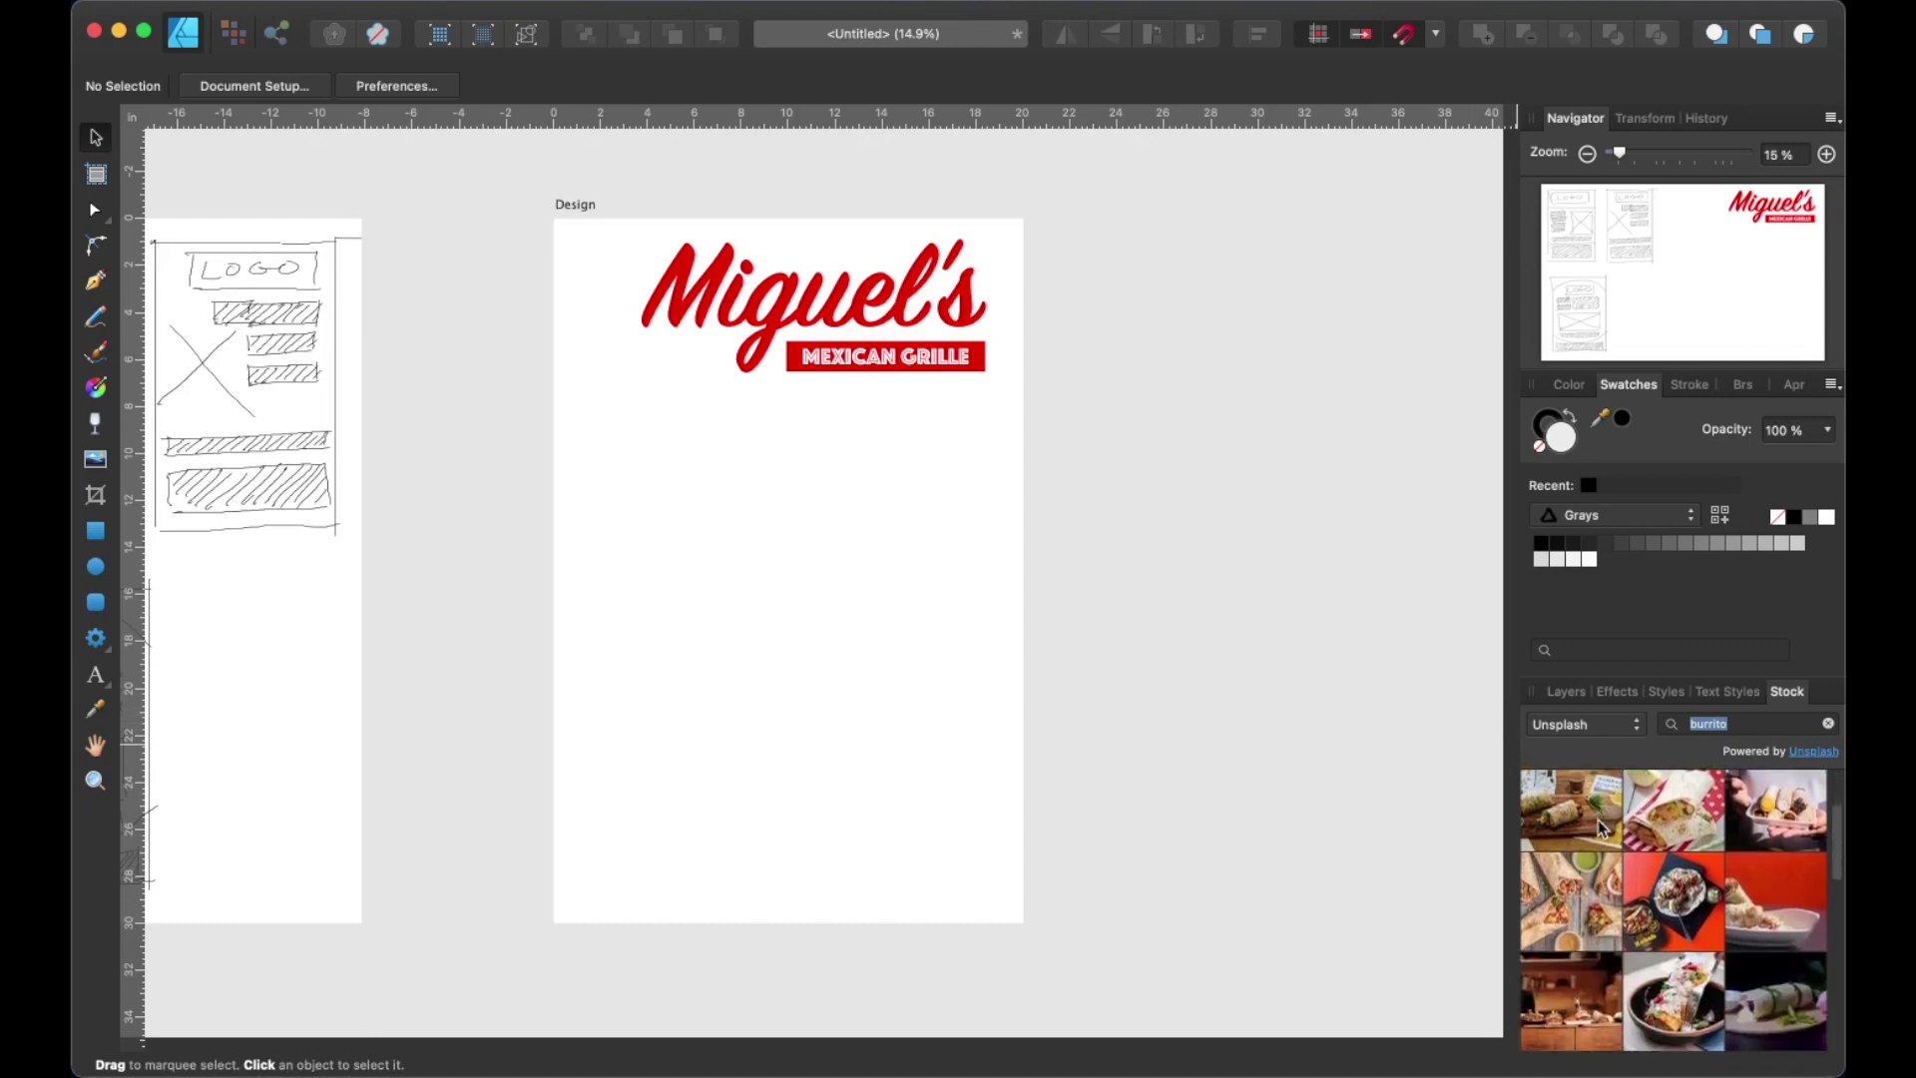
pyautogui.moveTo(1591, 901); pyautogui.dragTo(919, 646)
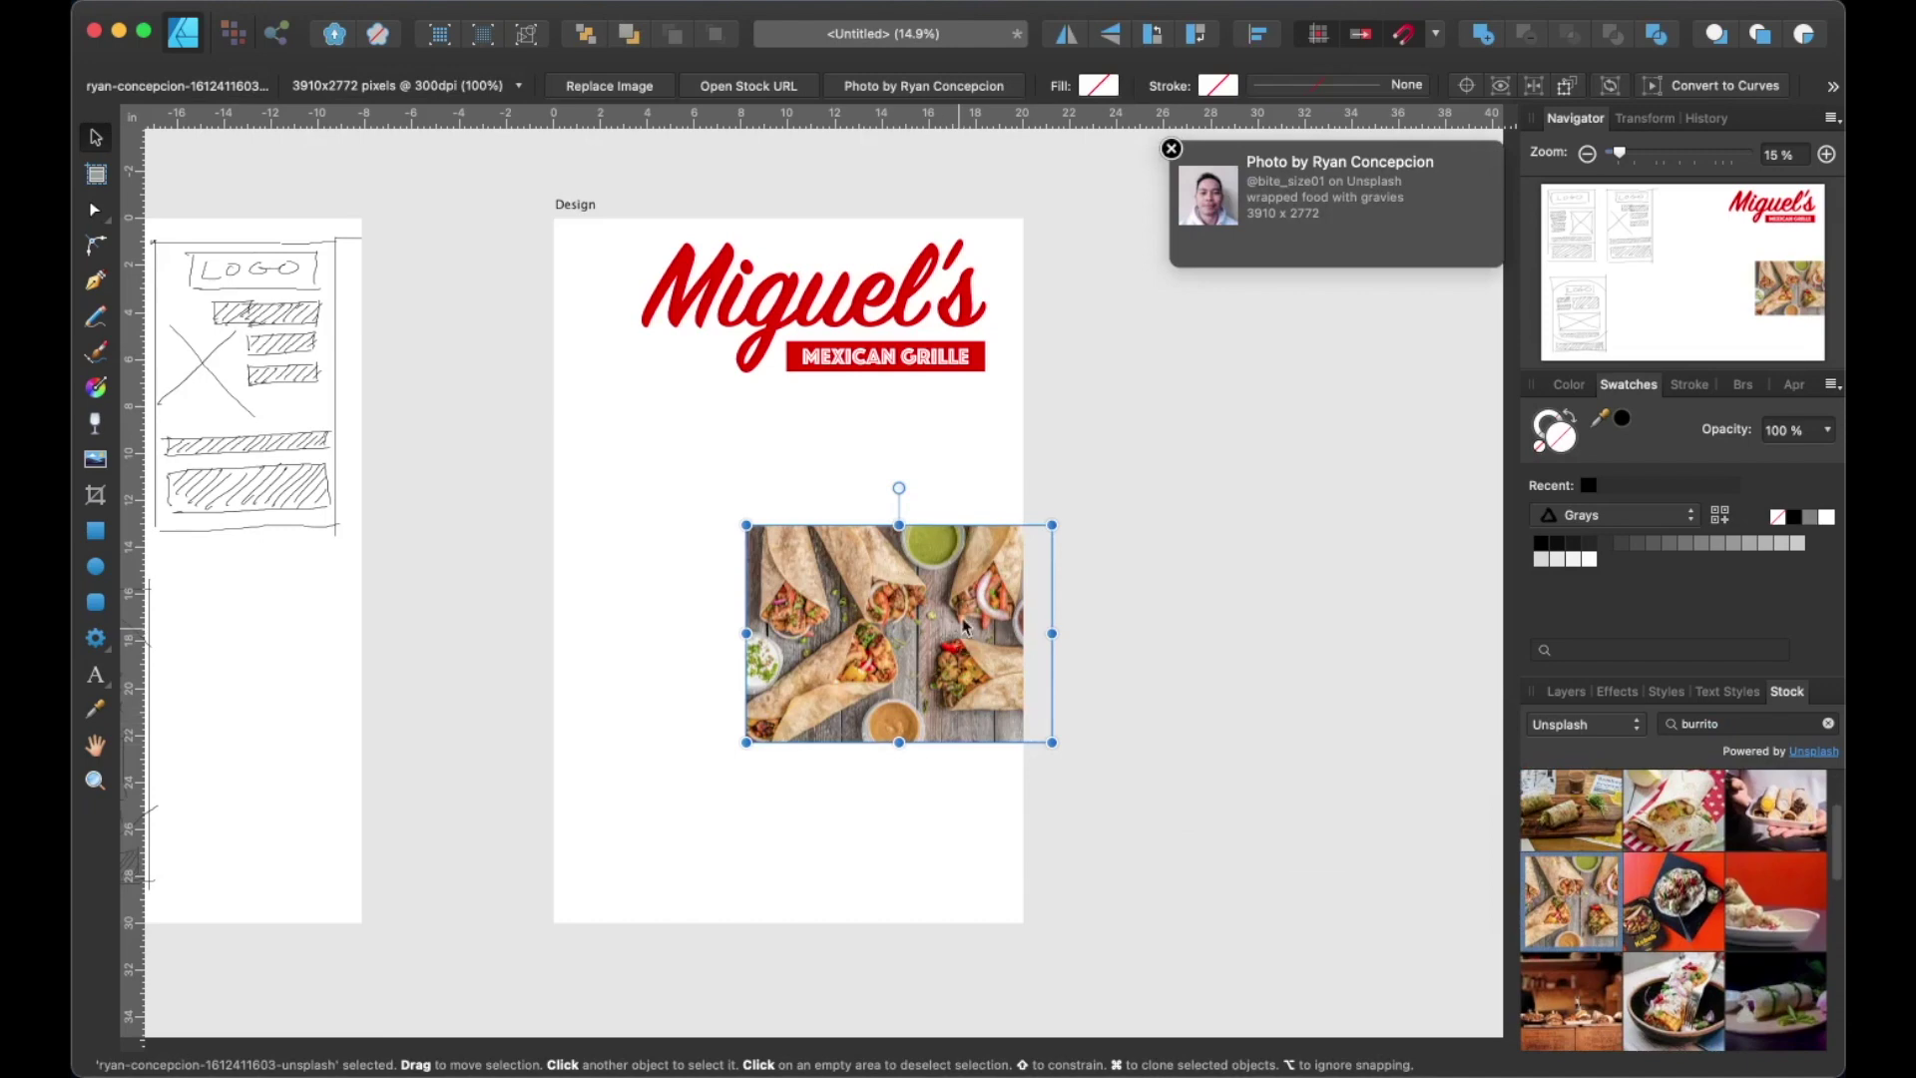
pyautogui.click(1172, 149)
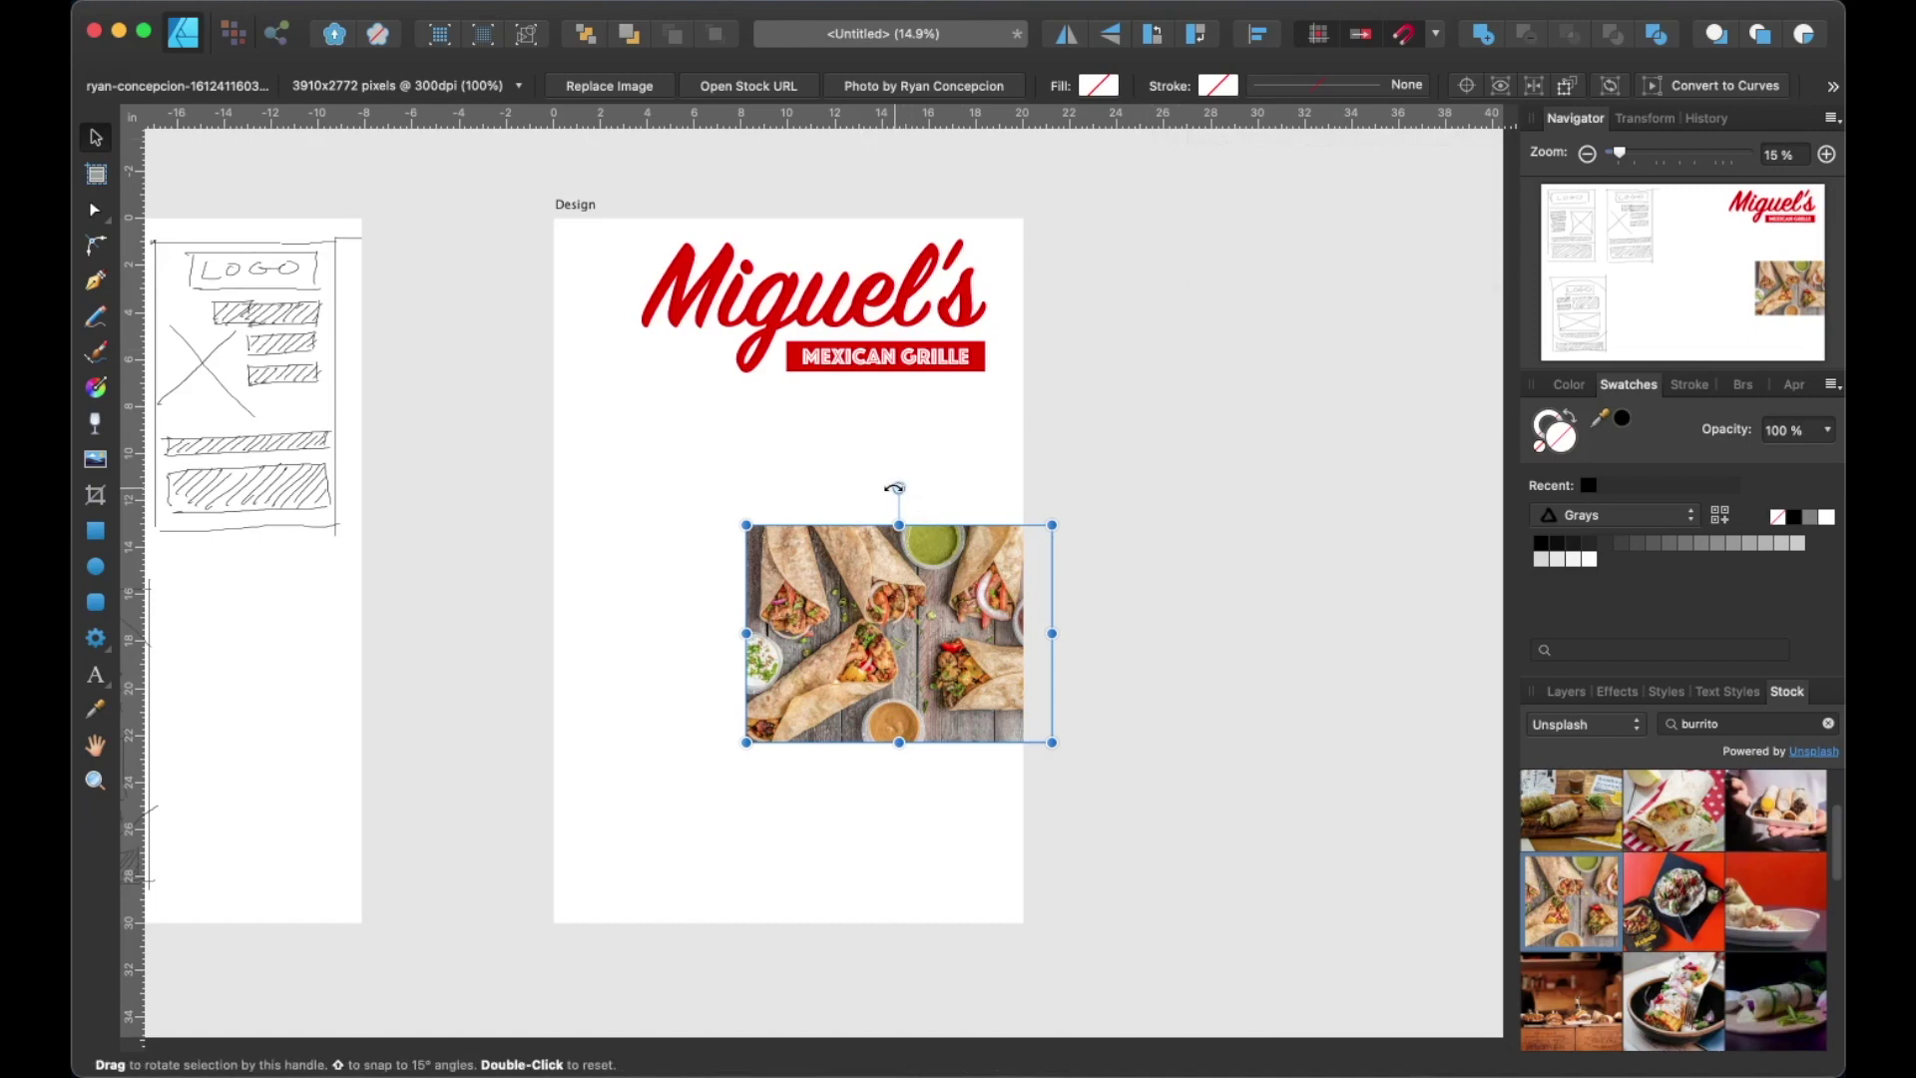
# Rotate the burrito photo 90° counter-clockwise and enlarge it from the artboard's upper-left corner to cover the Design artboard.
pyautogui.moveTo(894, 488); pyautogui.dragTo(735, 632)
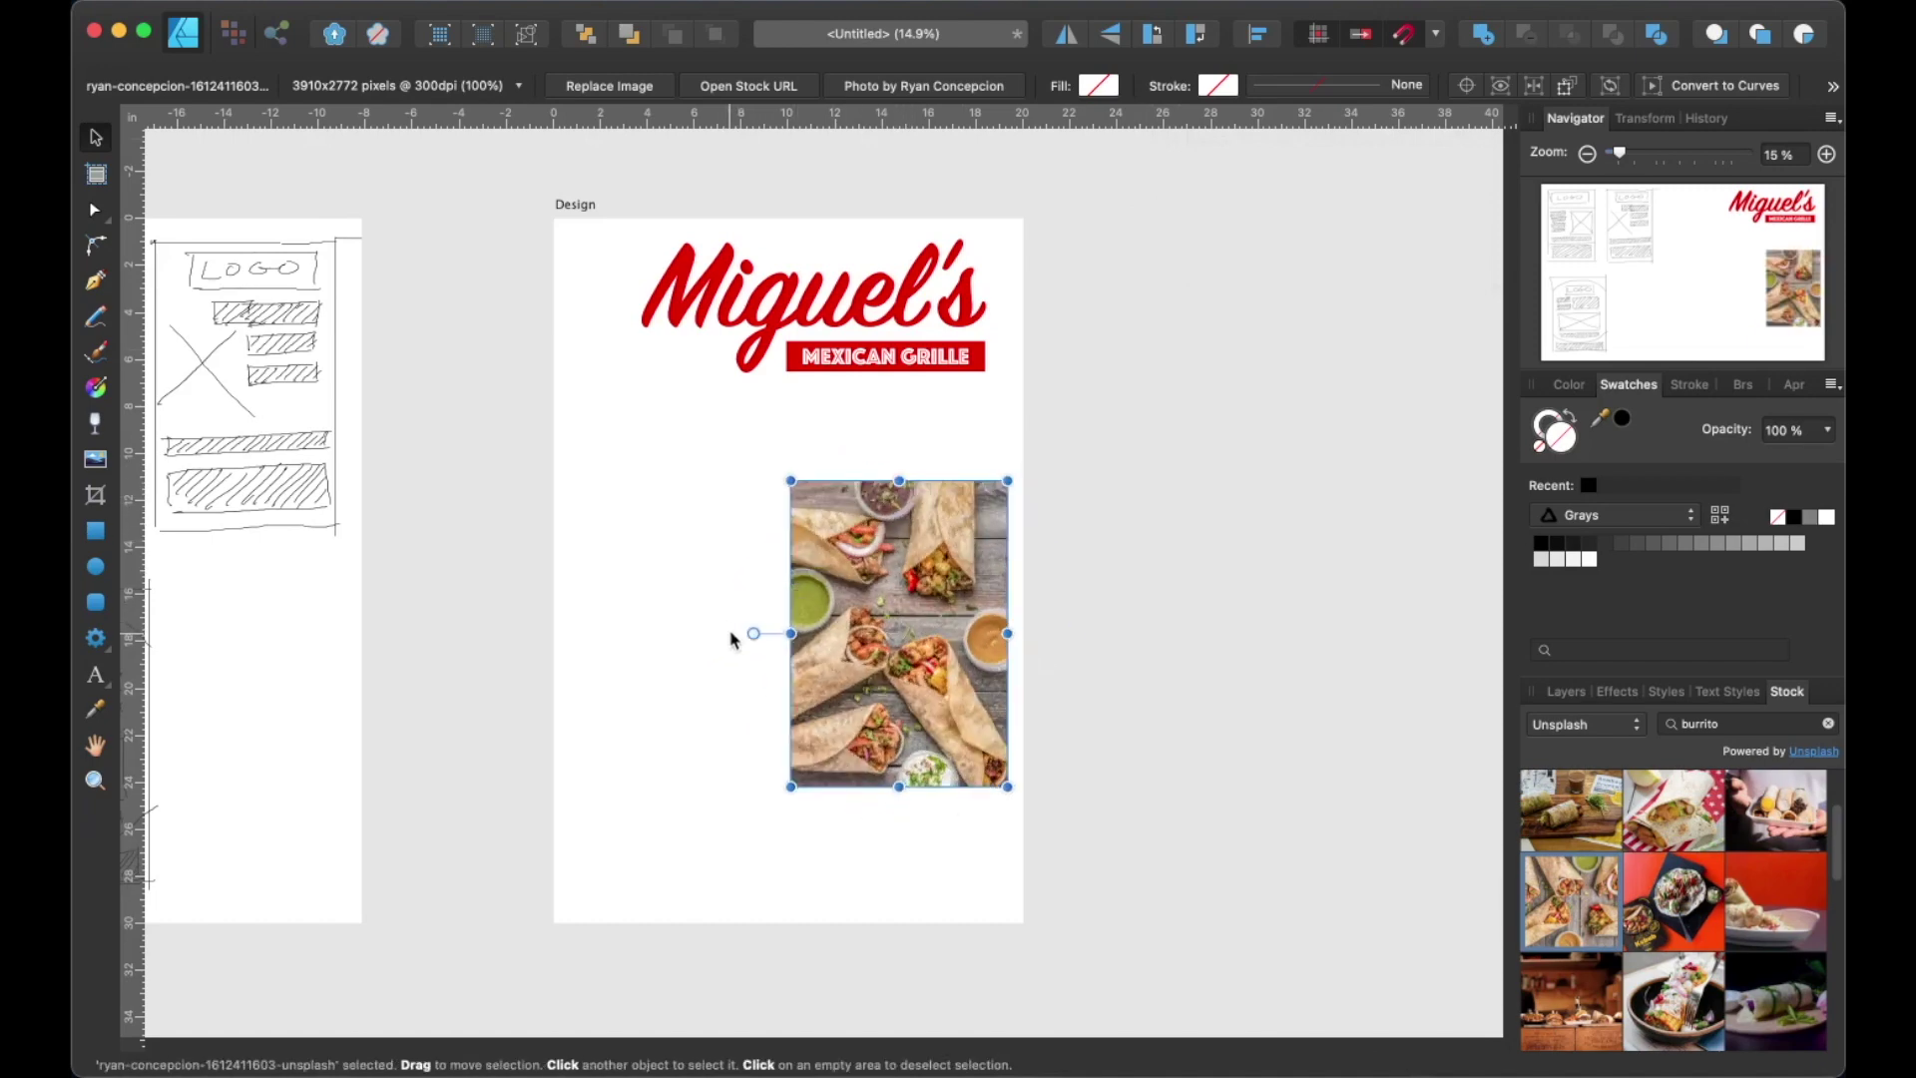
pyautogui.moveTo(914, 611); pyautogui.dragTo(678, 348)
pyautogui.moveTo(771, 525); pyautogui.dragTo(1088, 971)
pyautogui.moveTo(937, 668); pyautogui.dragTo(930, 653)
# Move the photo's layer below the logo, then enlarge and reposition the photo so it overhangs the artboard on all sides.
pyautogui.click(1565, 690)
pyautogui.moveTo(1575, 802); pyautogui.dragTo(1573, 864)
pyautogui.moveTo(916, 571); pyautogui.dragTo(916, 575)
pyautogui.moveTo(1081, 958); pyautogui.dragTo(1103, 1002)
pyautogui.scroll(-1, 1073, 445)
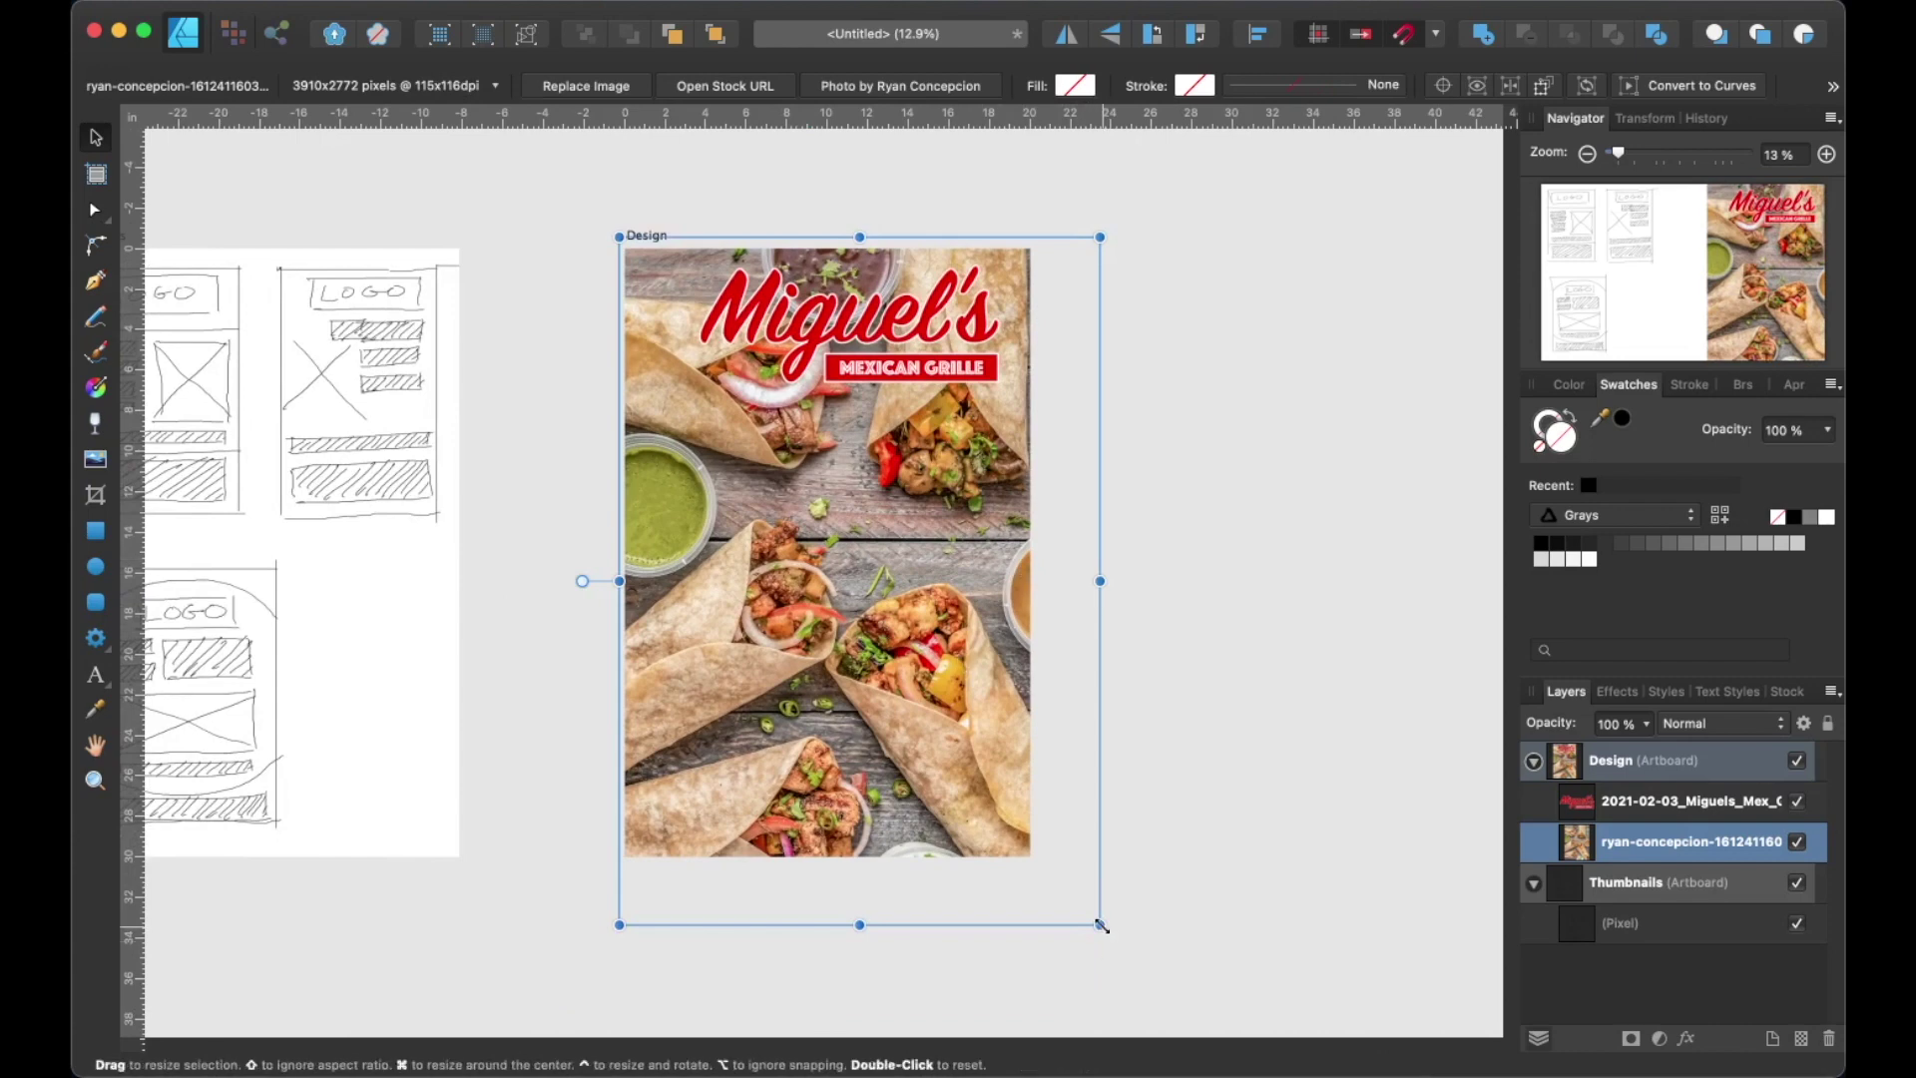
pyautogui.moveTo(1100, 926); pyautogui.dragTo(1145, 984)
pyautogui.moveTo(1090, 899); pyautogui.dragTo(1060, 868)
pyautogui.click(1187, 745)
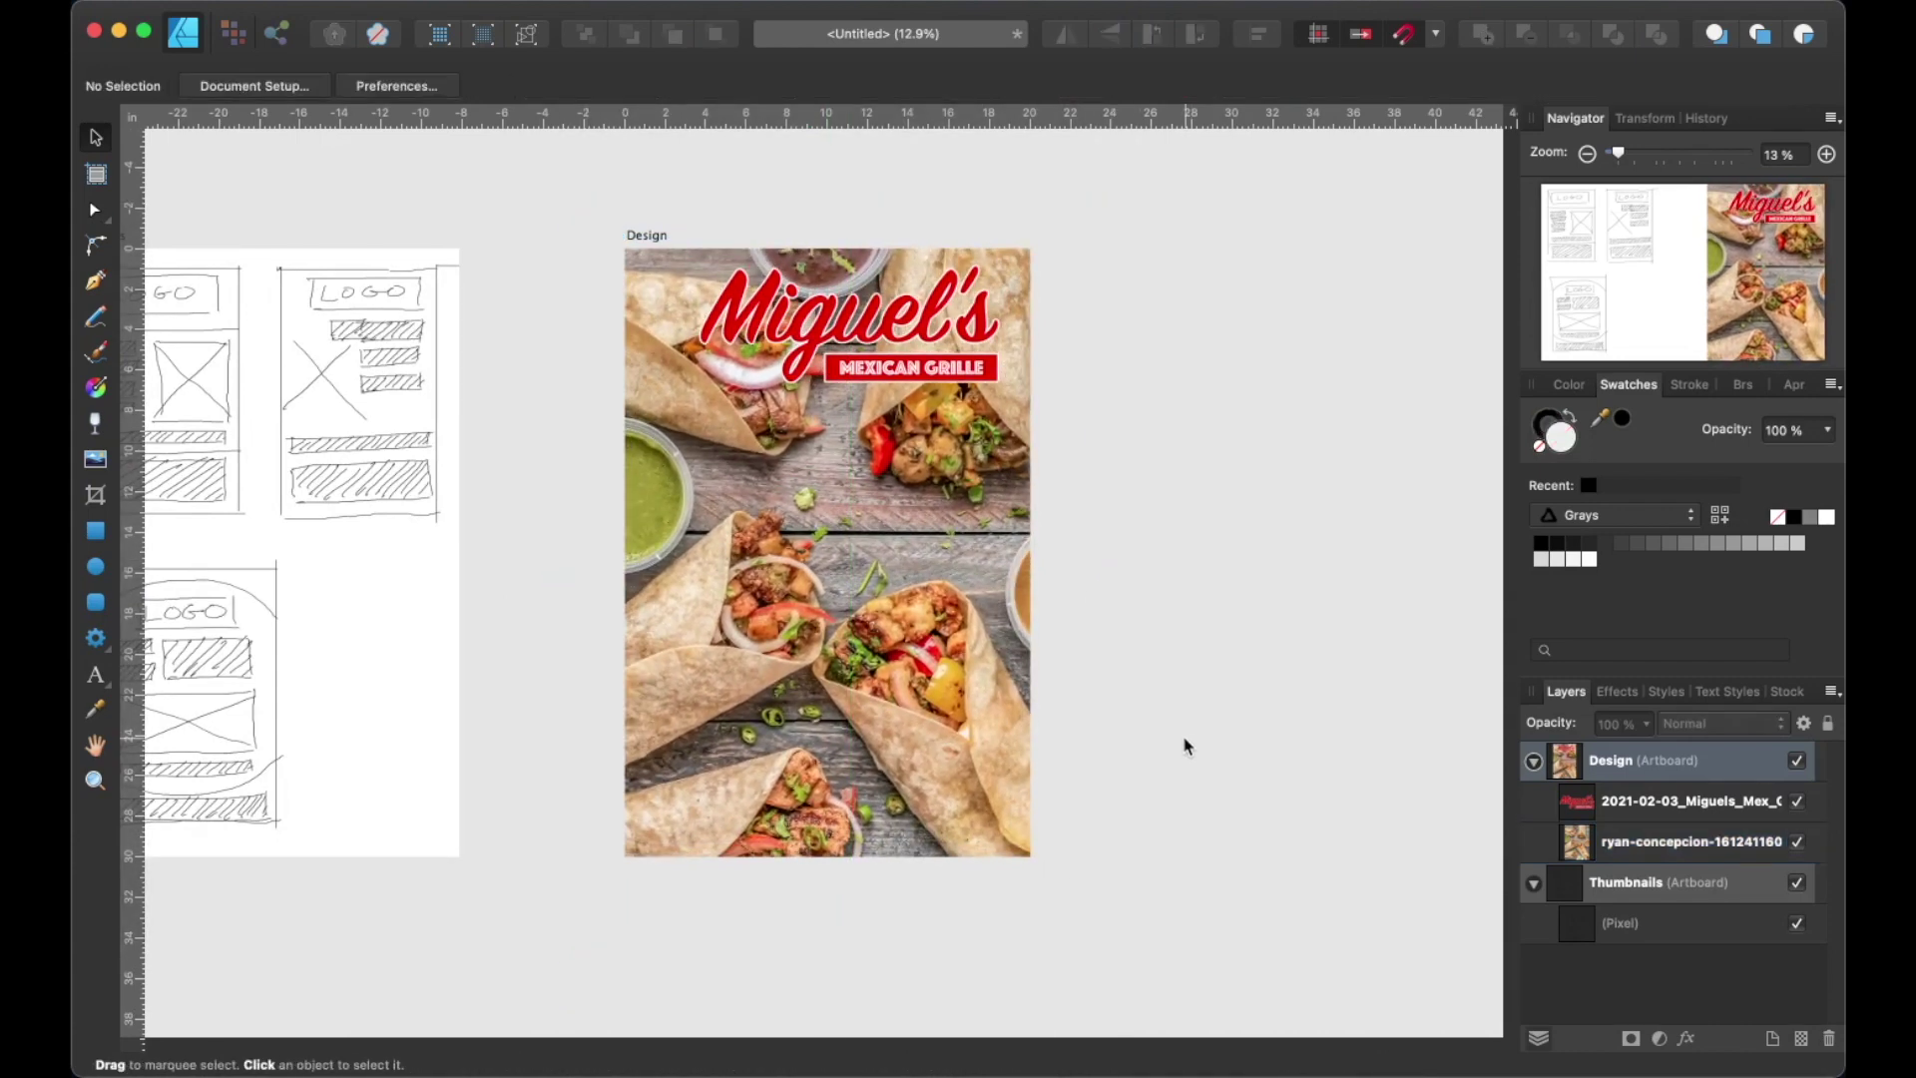
# Lower the background burrito photo's opacity to 75%.
pyautogui.click(969, 714)
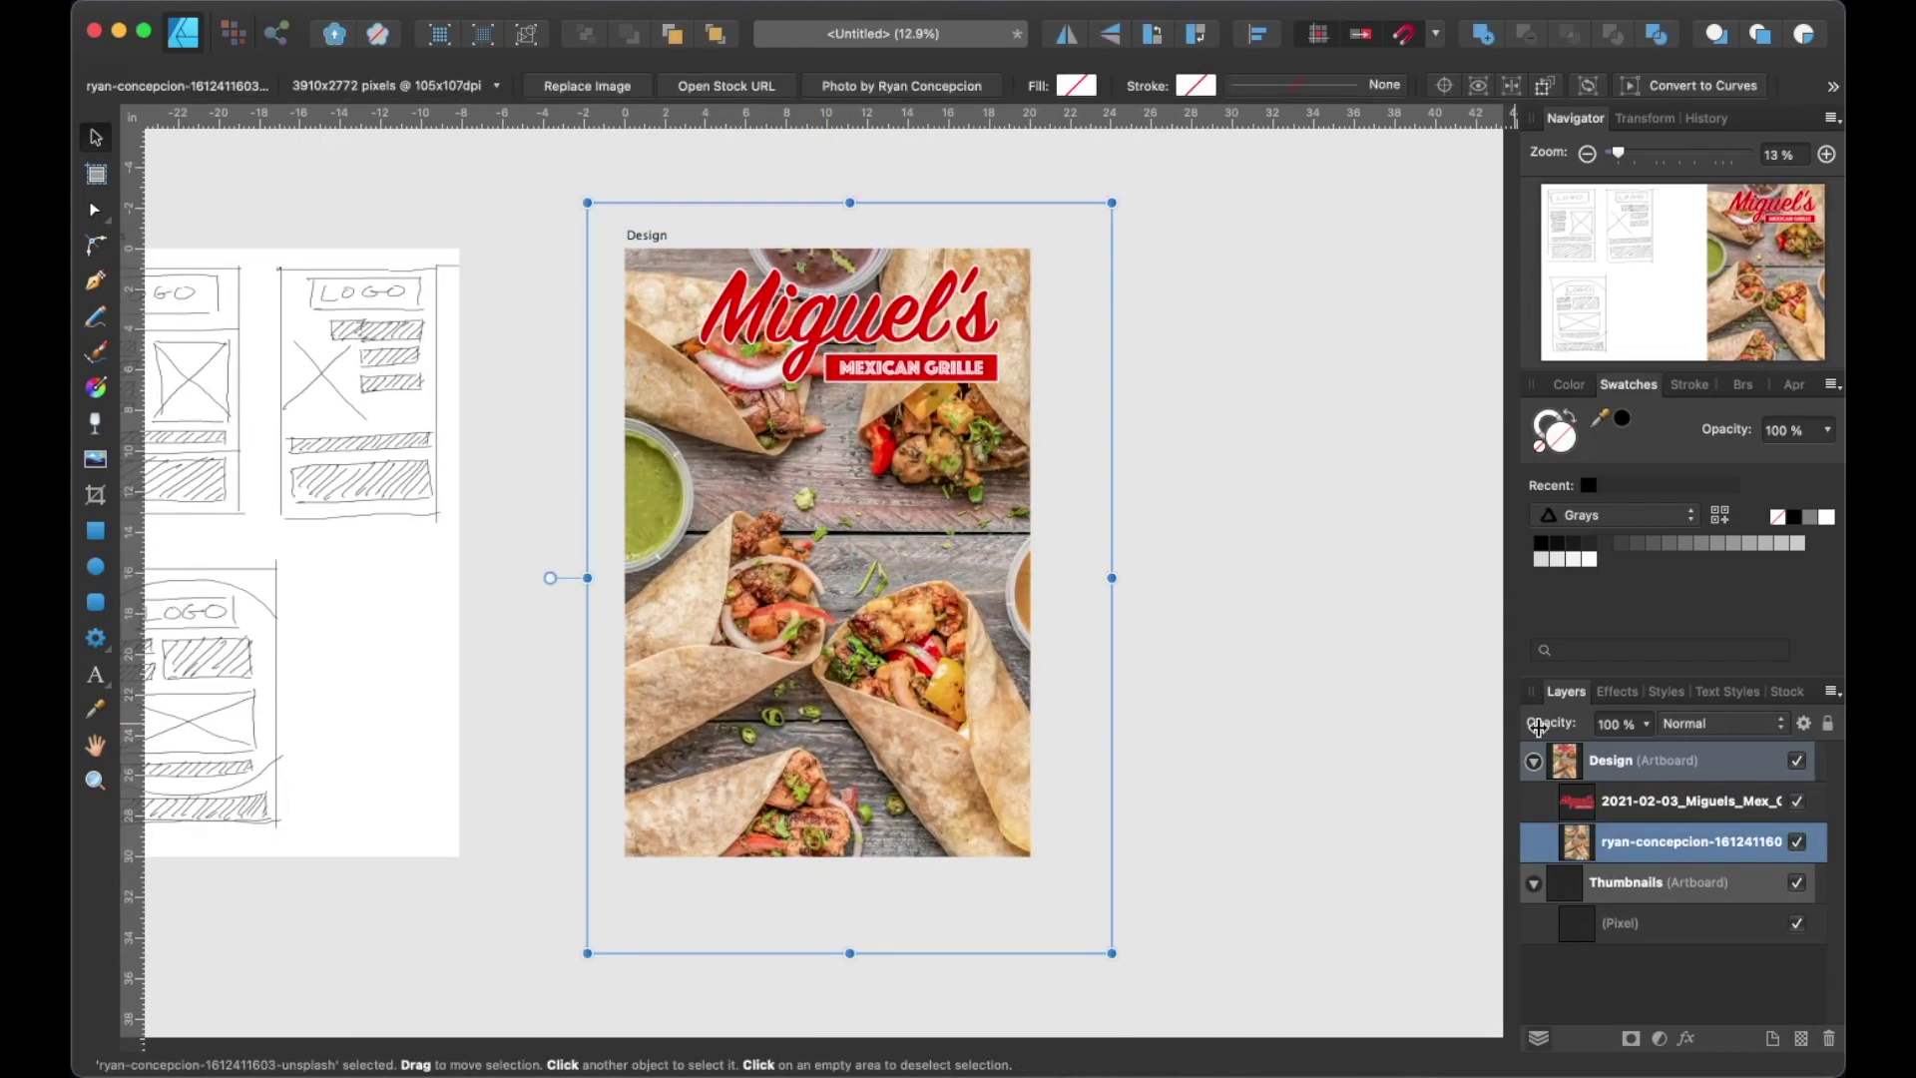
pyautogui.click(1646, 725)
pyautogui.moveTo(1645, 750); pyautogui.dragTo(1586, 759)
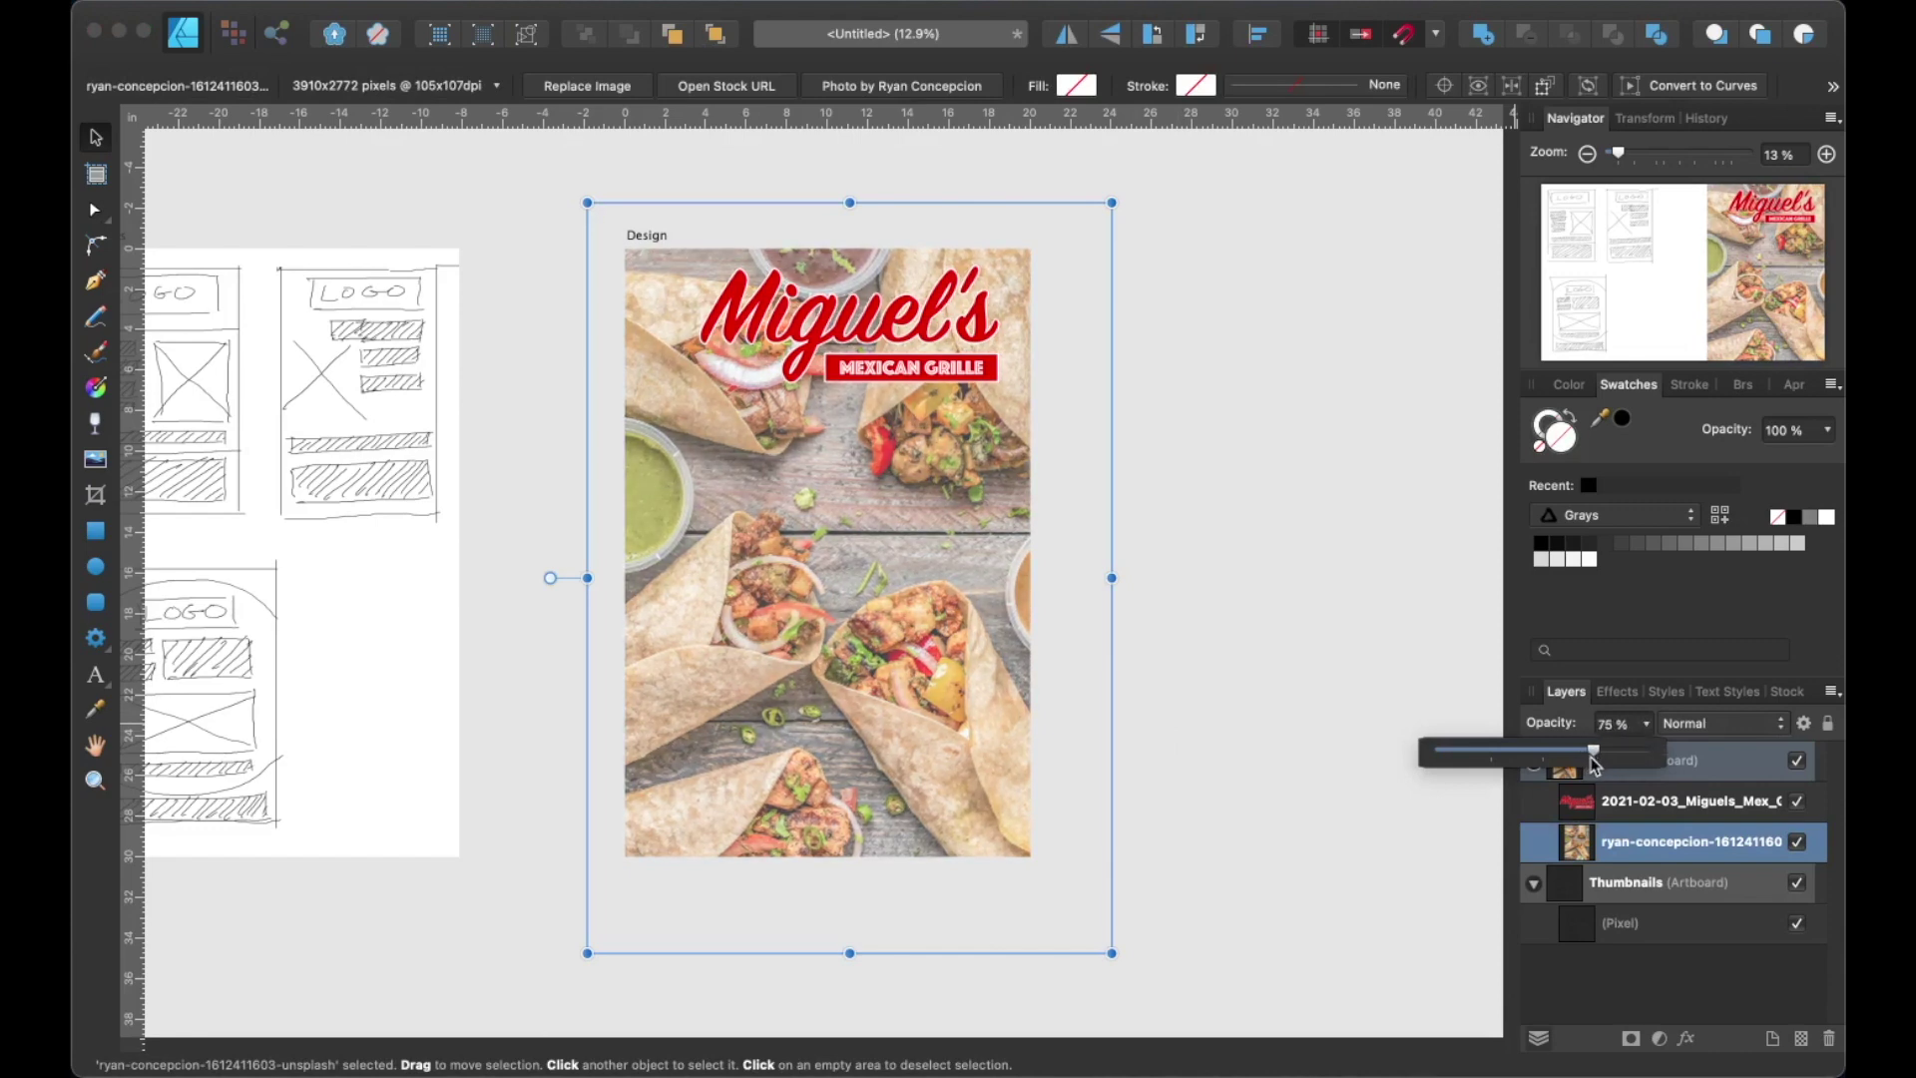
pyautogui.click(1266, 647)
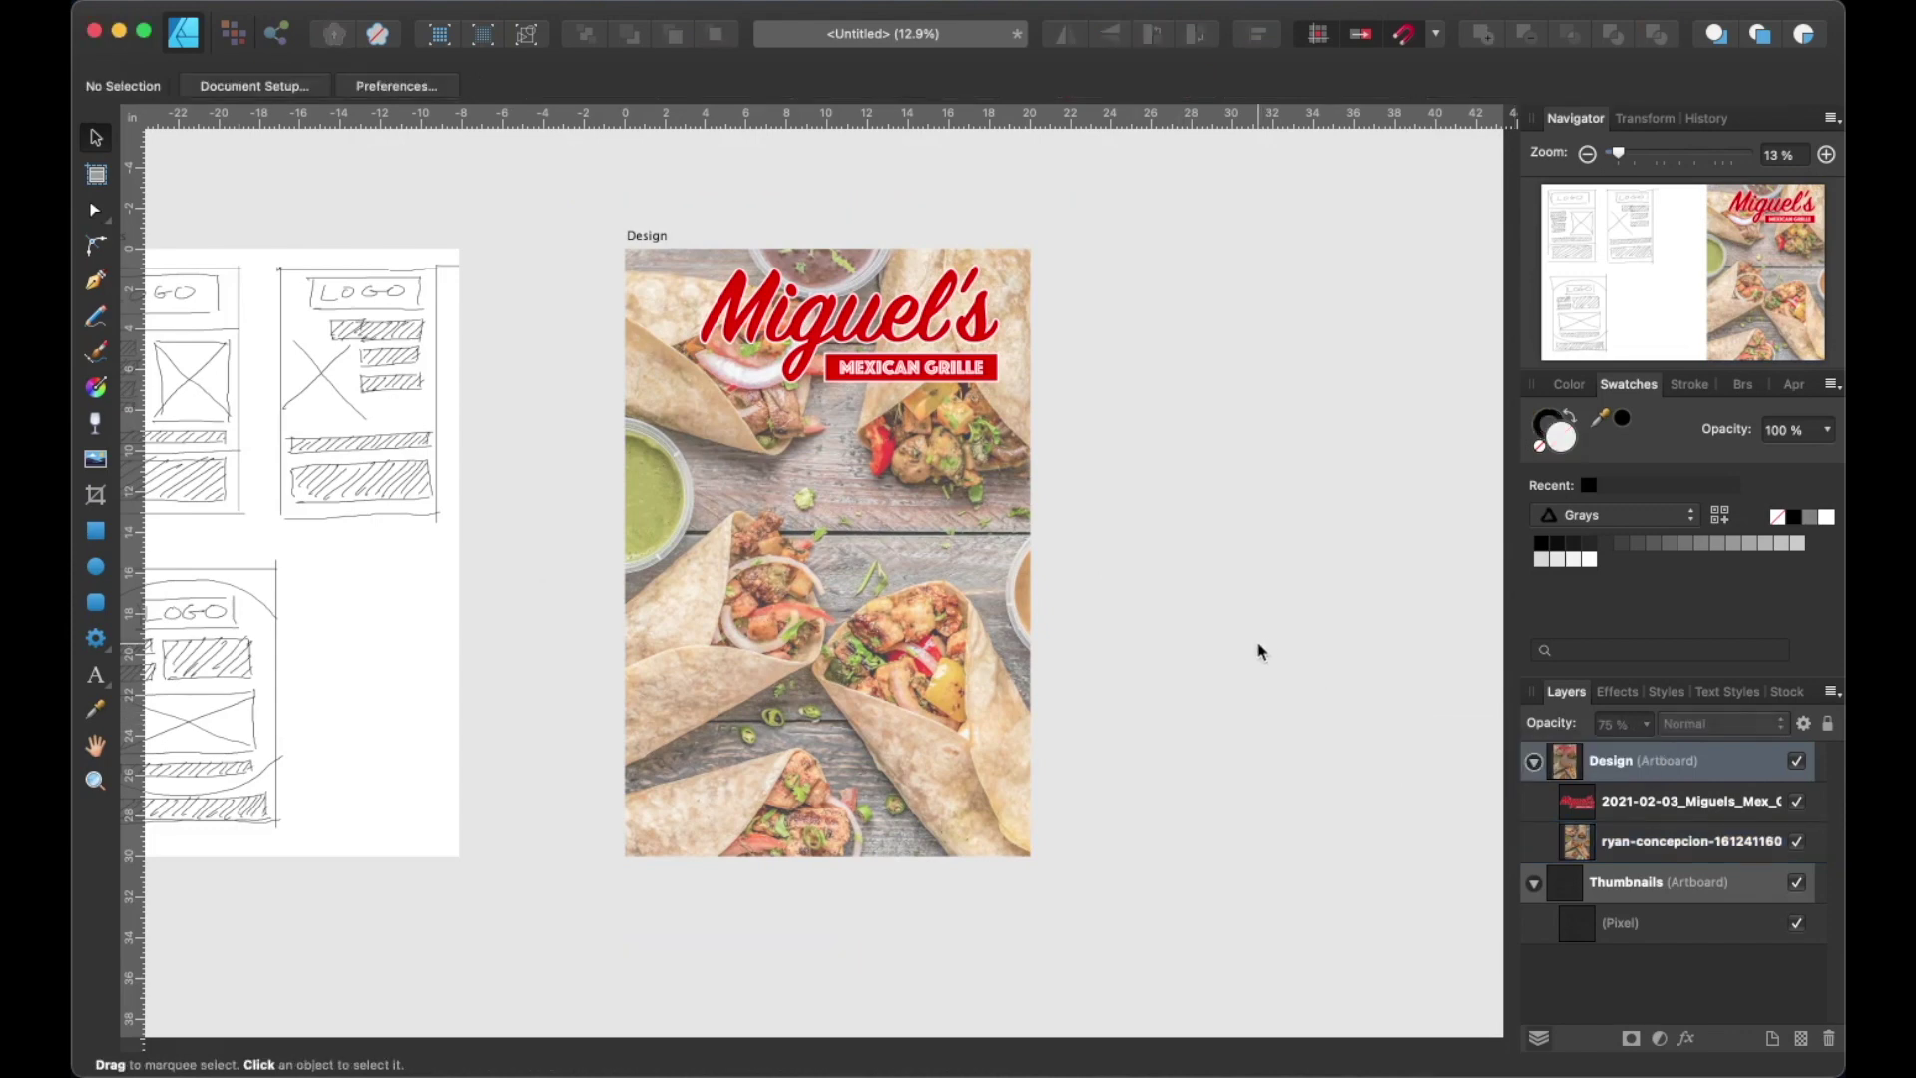
# Add the artistic text "BUY 1 GET 1" in DIN Condensed Bold beneath the logo.
pyautogui.scroll(3, 878, 494)
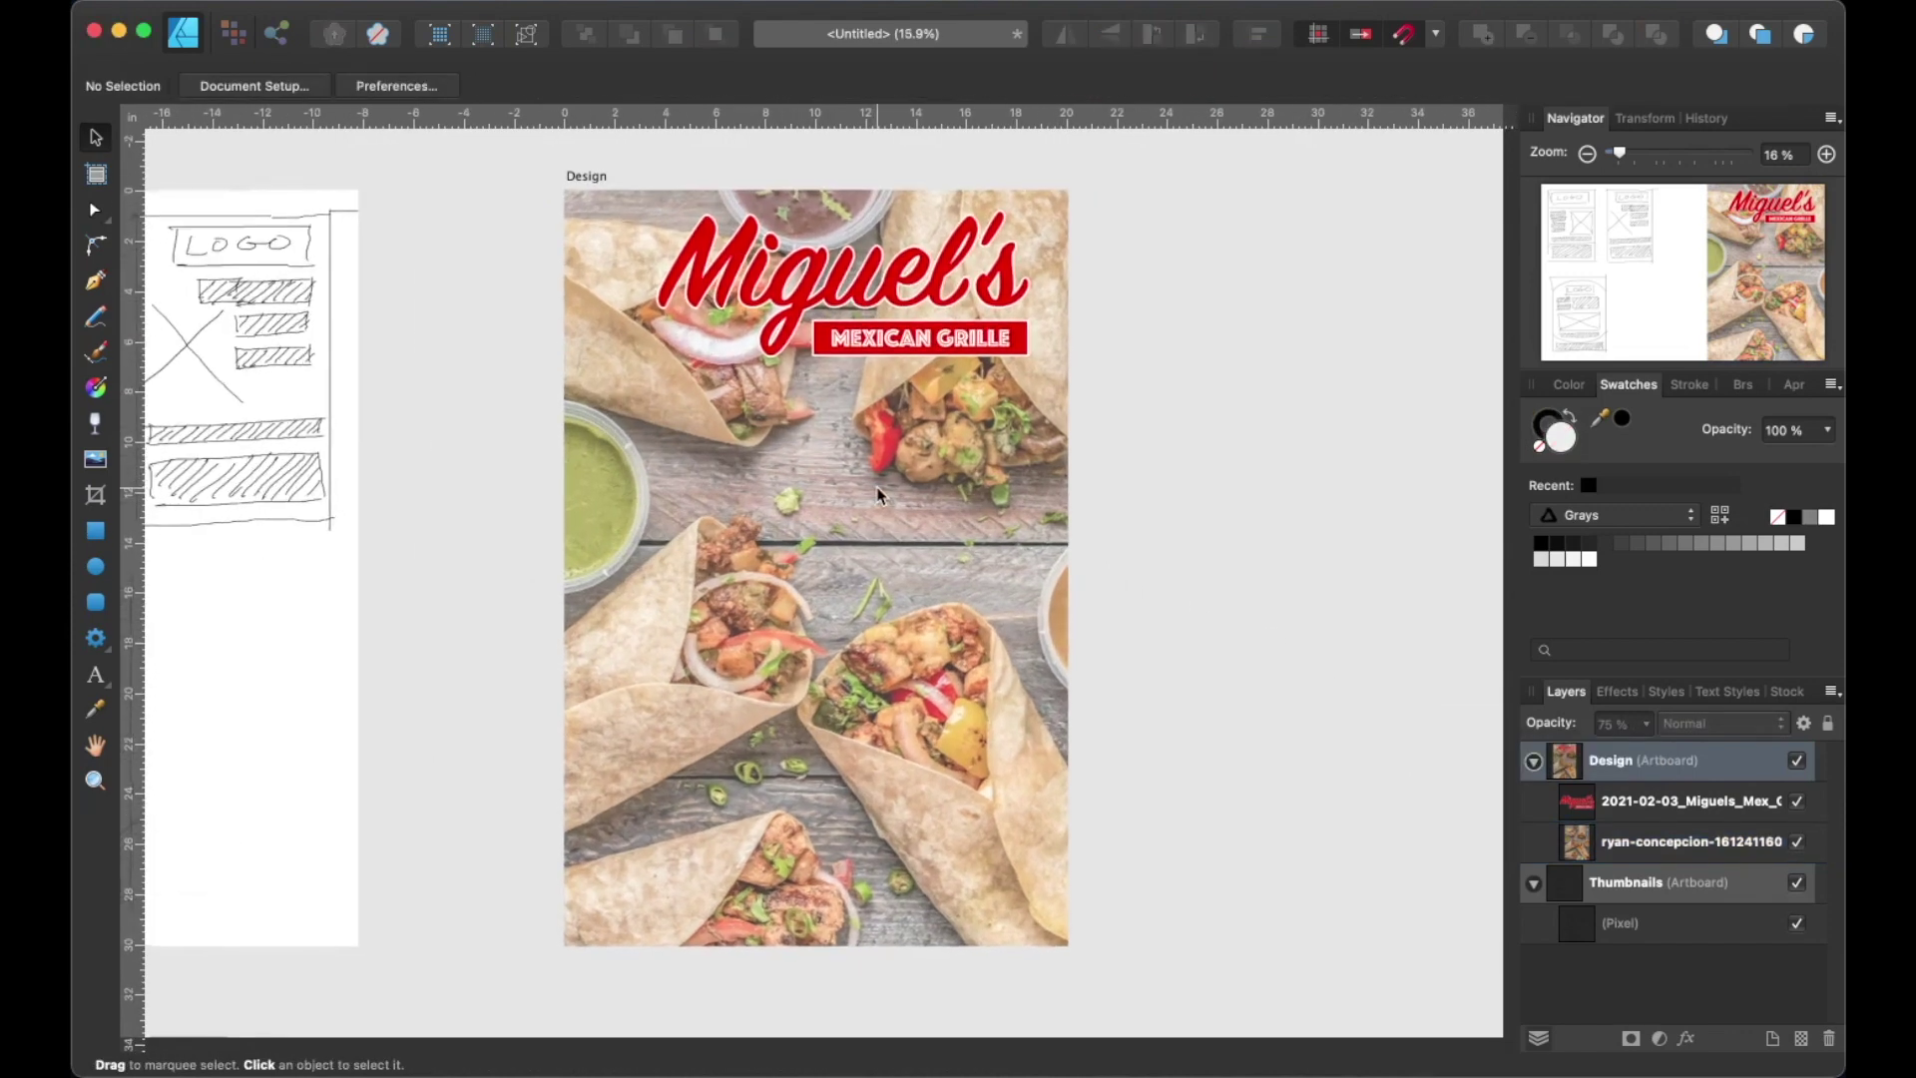
pyautogui.scroll(1, 878, 488)
pyautogui.moveTo(770, 446); pyautogui.dragTo(817, 485)
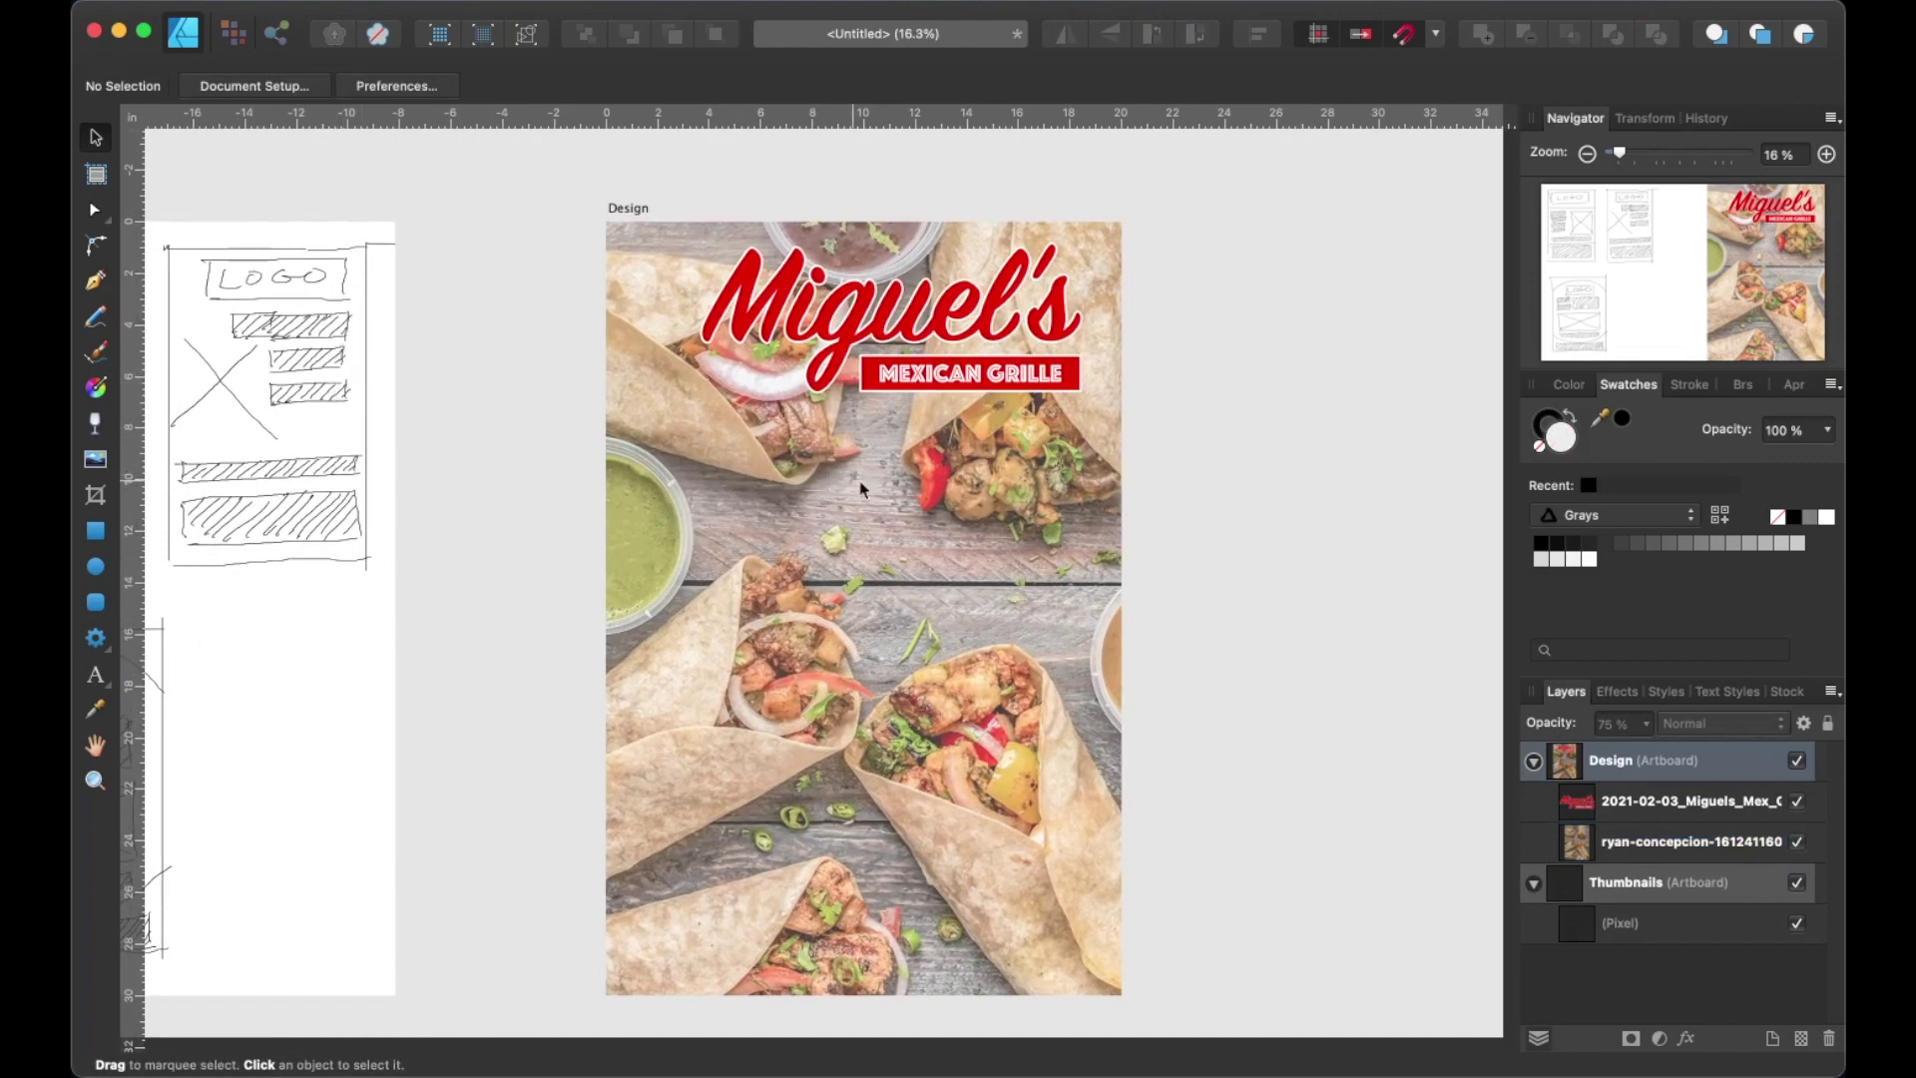
pyautogui.click(95, 674)
pyautogui.click(805, 436)
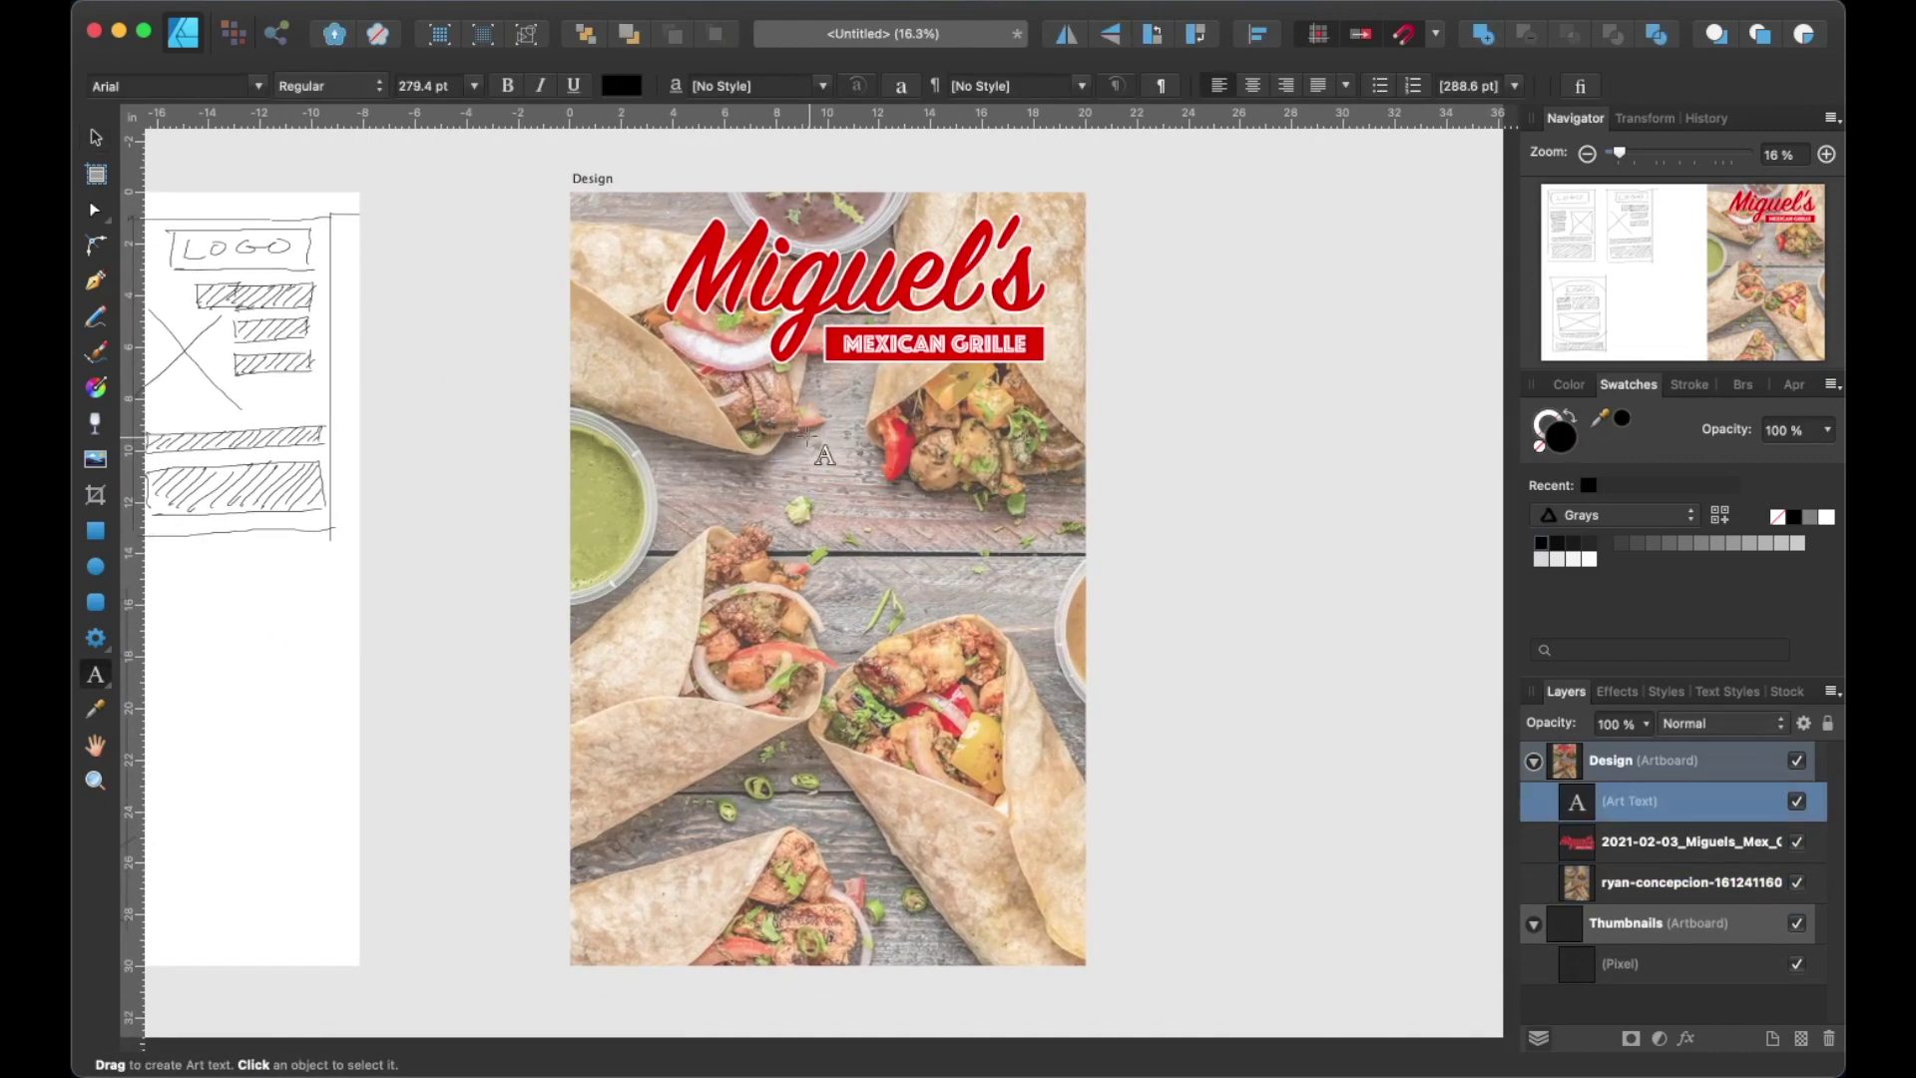
pyautogui.click(264, 87)
pyautogui.scroll(-10, 508, 379)
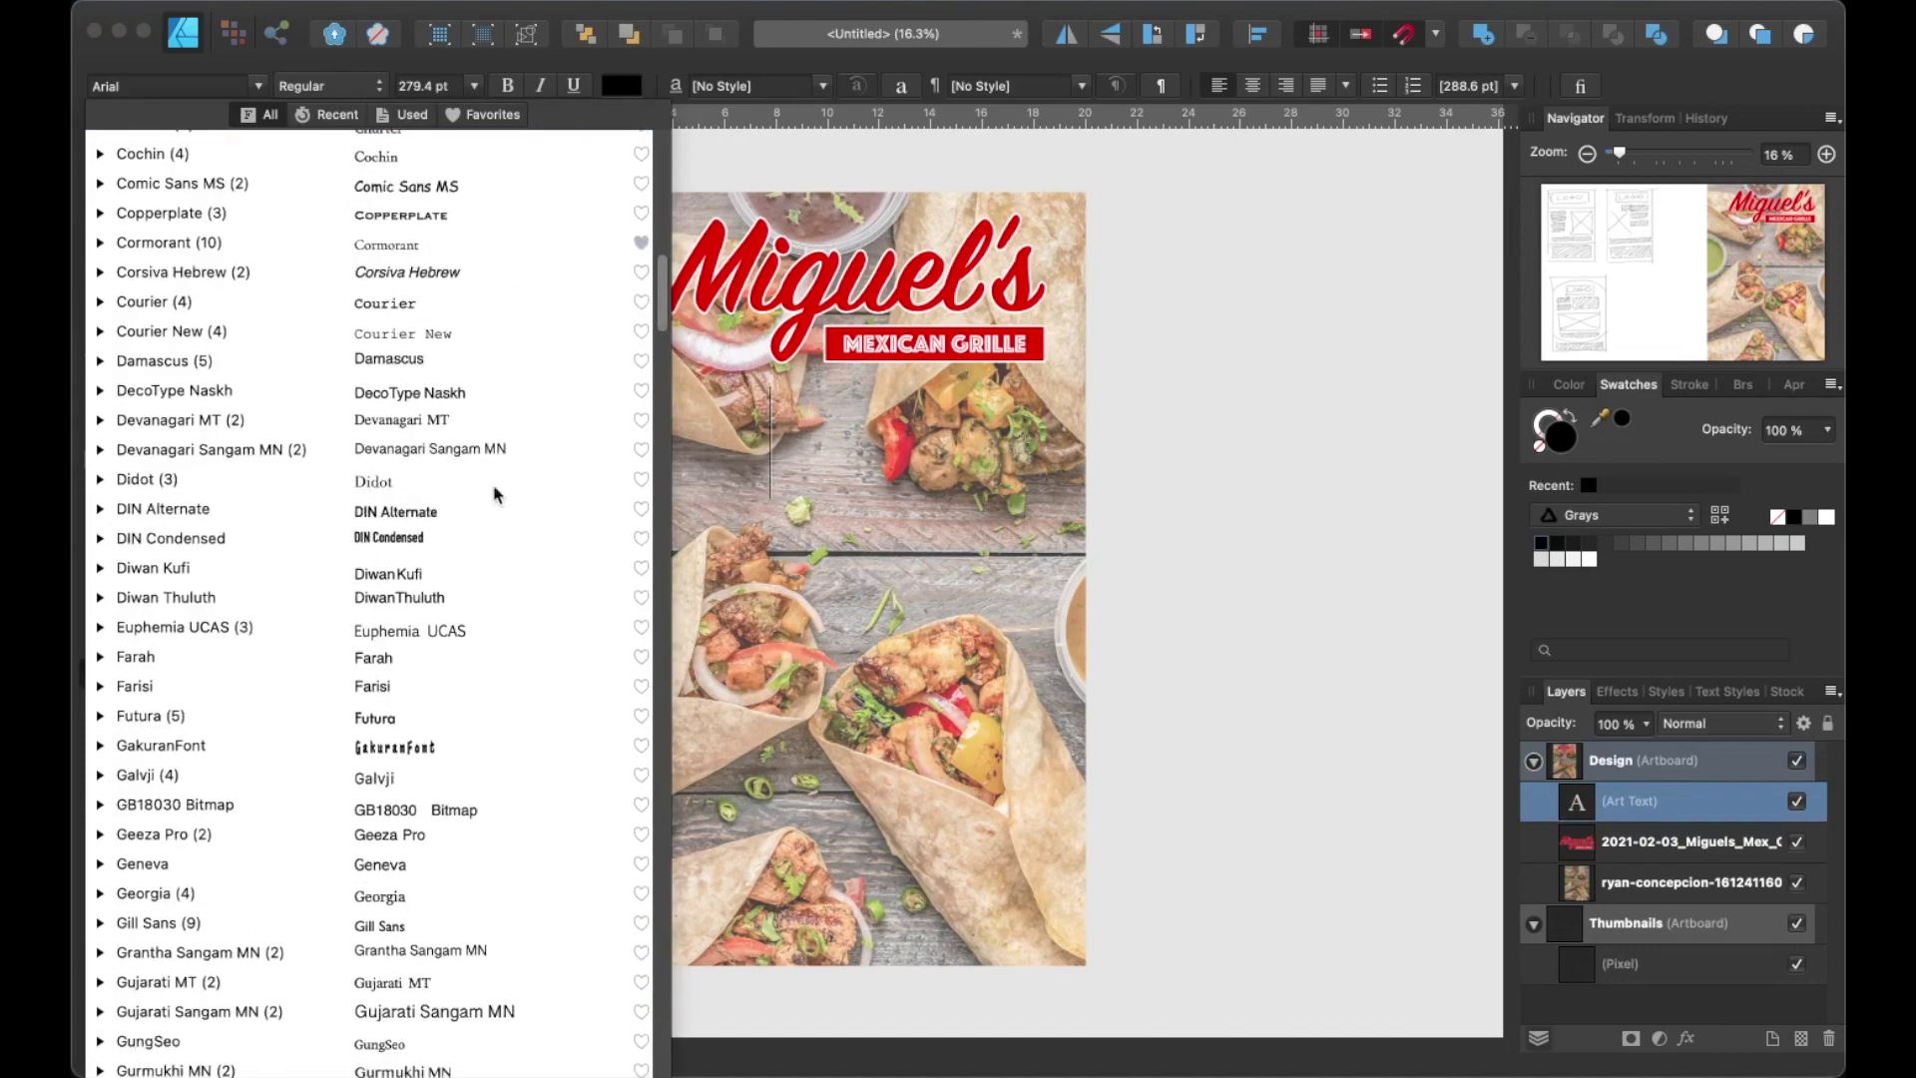
pyautogui.click(394, 539)
pyautogui.write('BUY 1 GET 1')
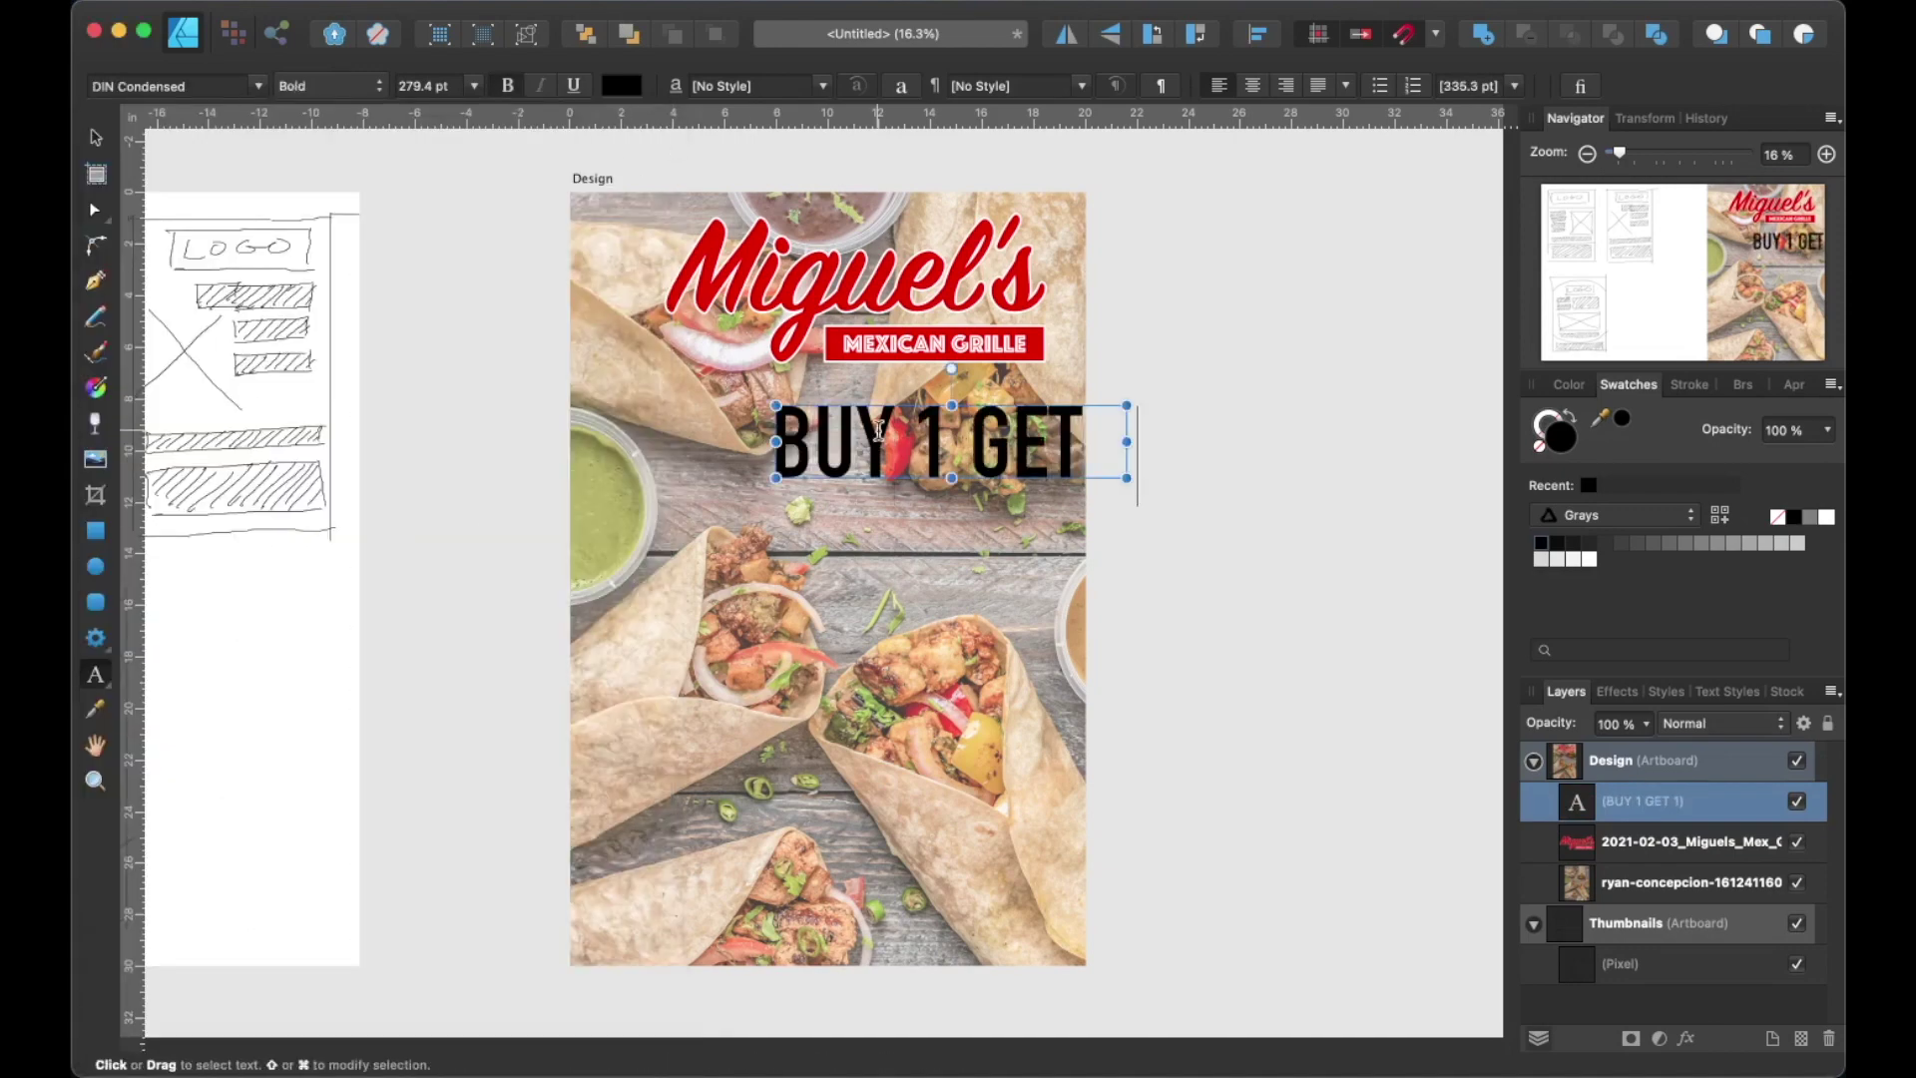
# Set the "BUY 1 GET 1" text to 250 pt and move it left to line up with the logo's right edge.
pyautogui.press('super+a')
pyautogui.click(449, 86)
pyautogui.write('250')
pyautogui.press('Return')
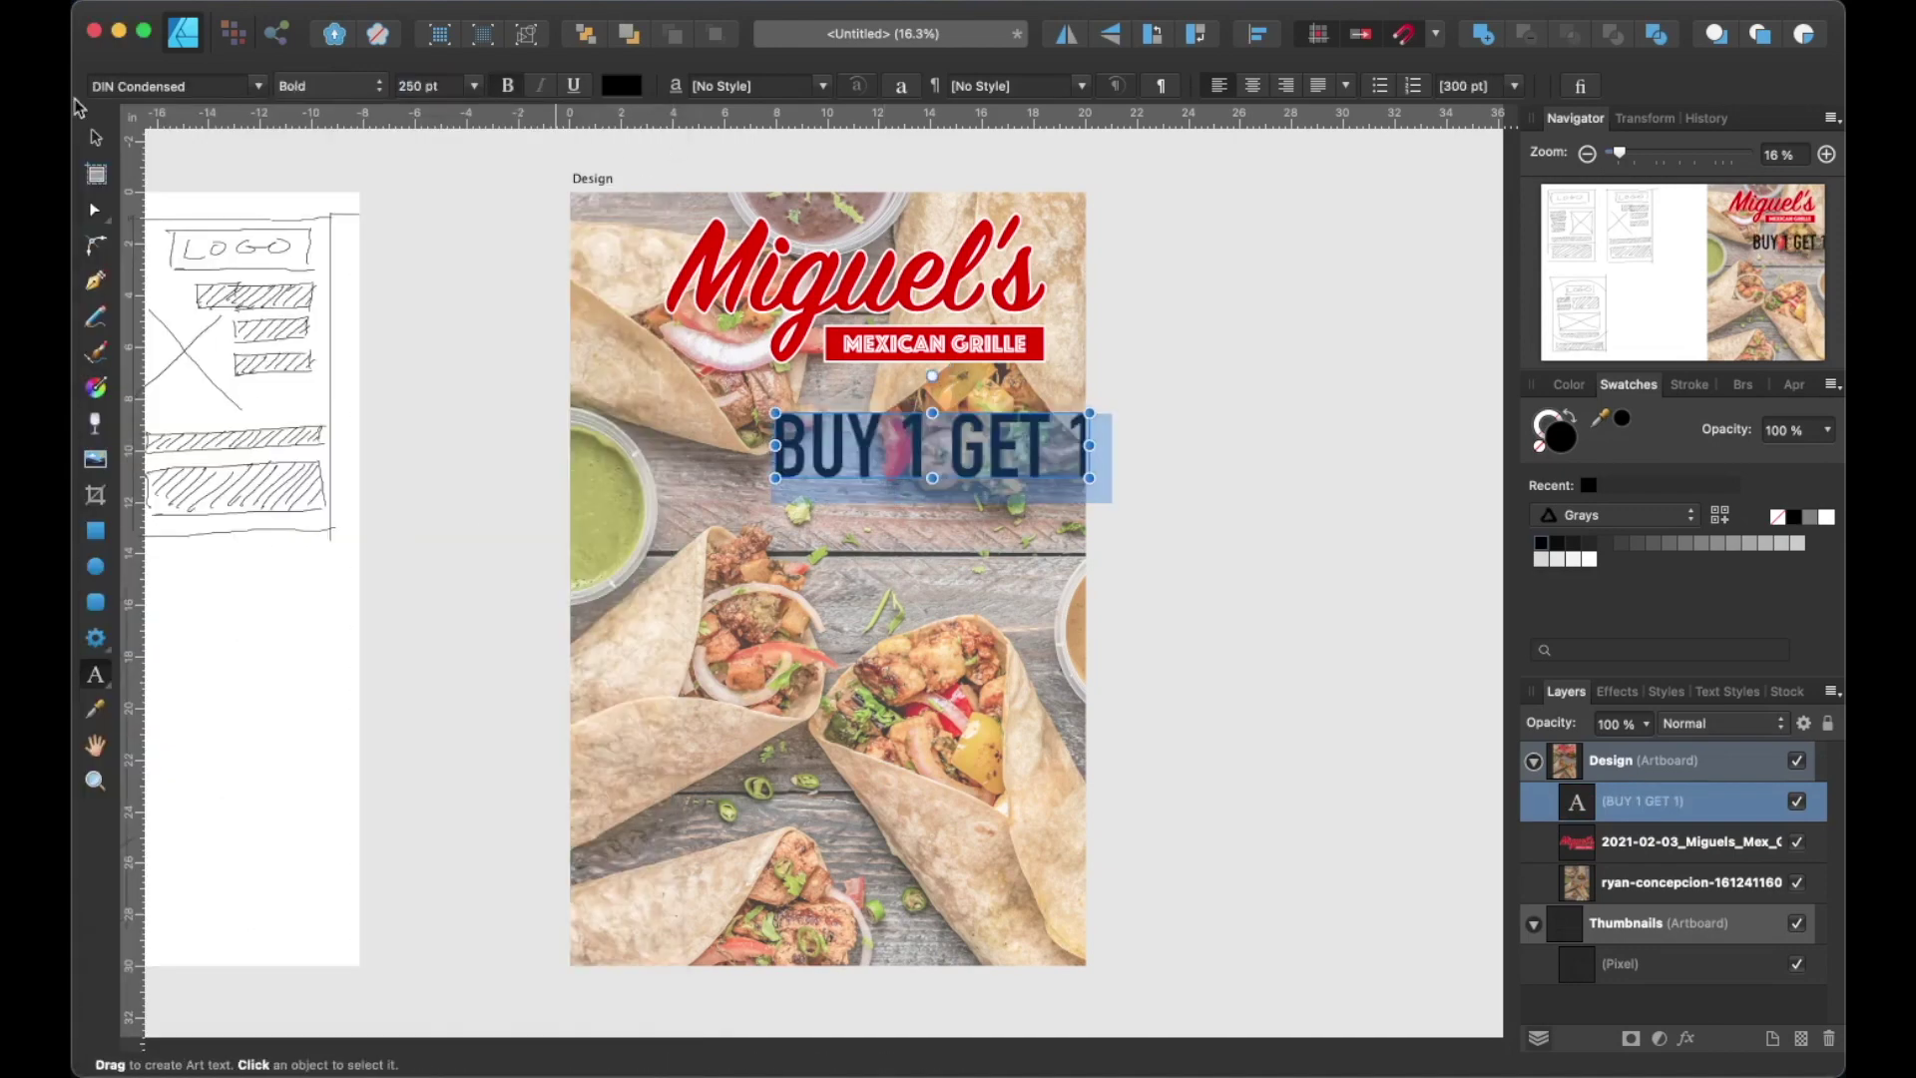
pyautogui.click(96, 137)
pyautogui.moveTo(922, 455); pyautogui.dragTo(881, 459)
pyautogui.click(855, 289)
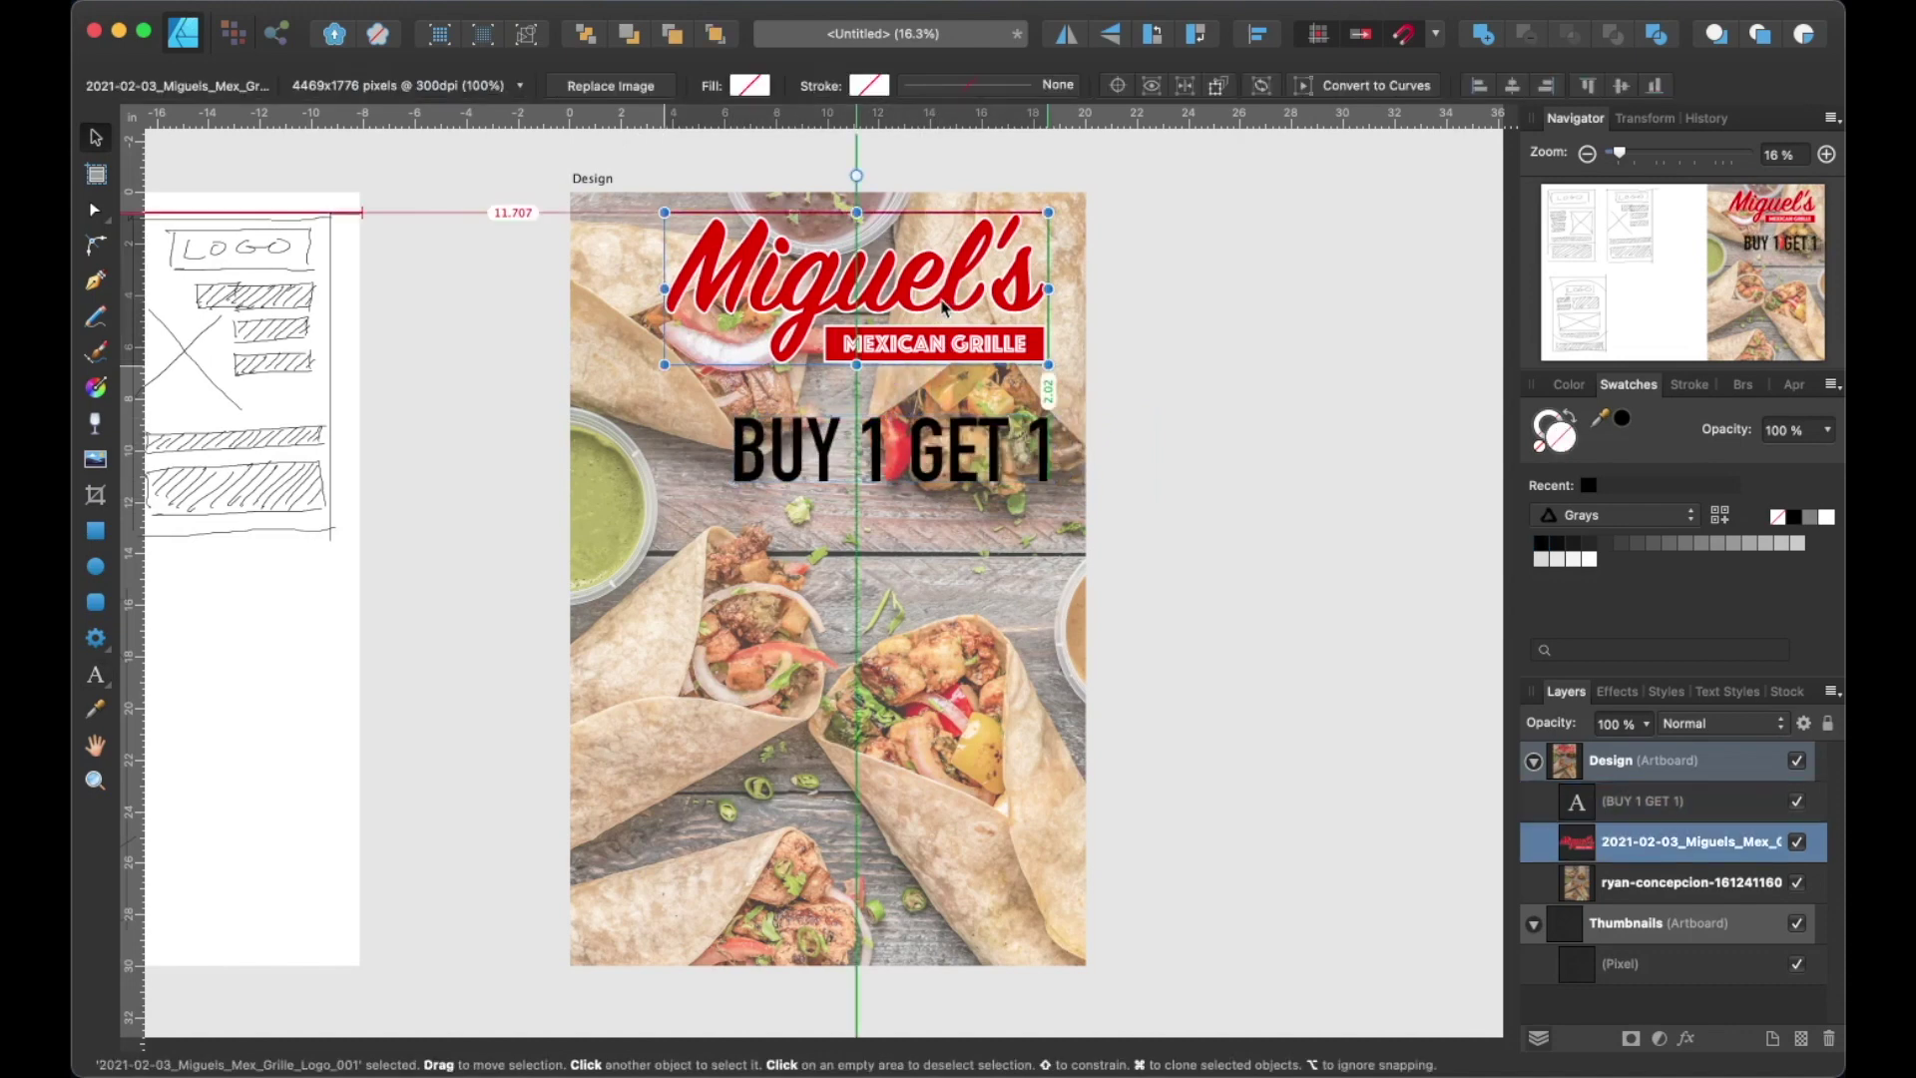
pyautogui.click(469, 430)
# Draw an inset rectangle frame around the Design artboard with no fill and an 8 pt light stroke.
pyautogui.click(95, 529)
pyautogui.moveTo(593, 212)
pyautogui.mouseDown()
pyautogui.moveTo(1038, 868)
pyautogui.moveTo(1066, 944)
pyautogui.mouseUp()
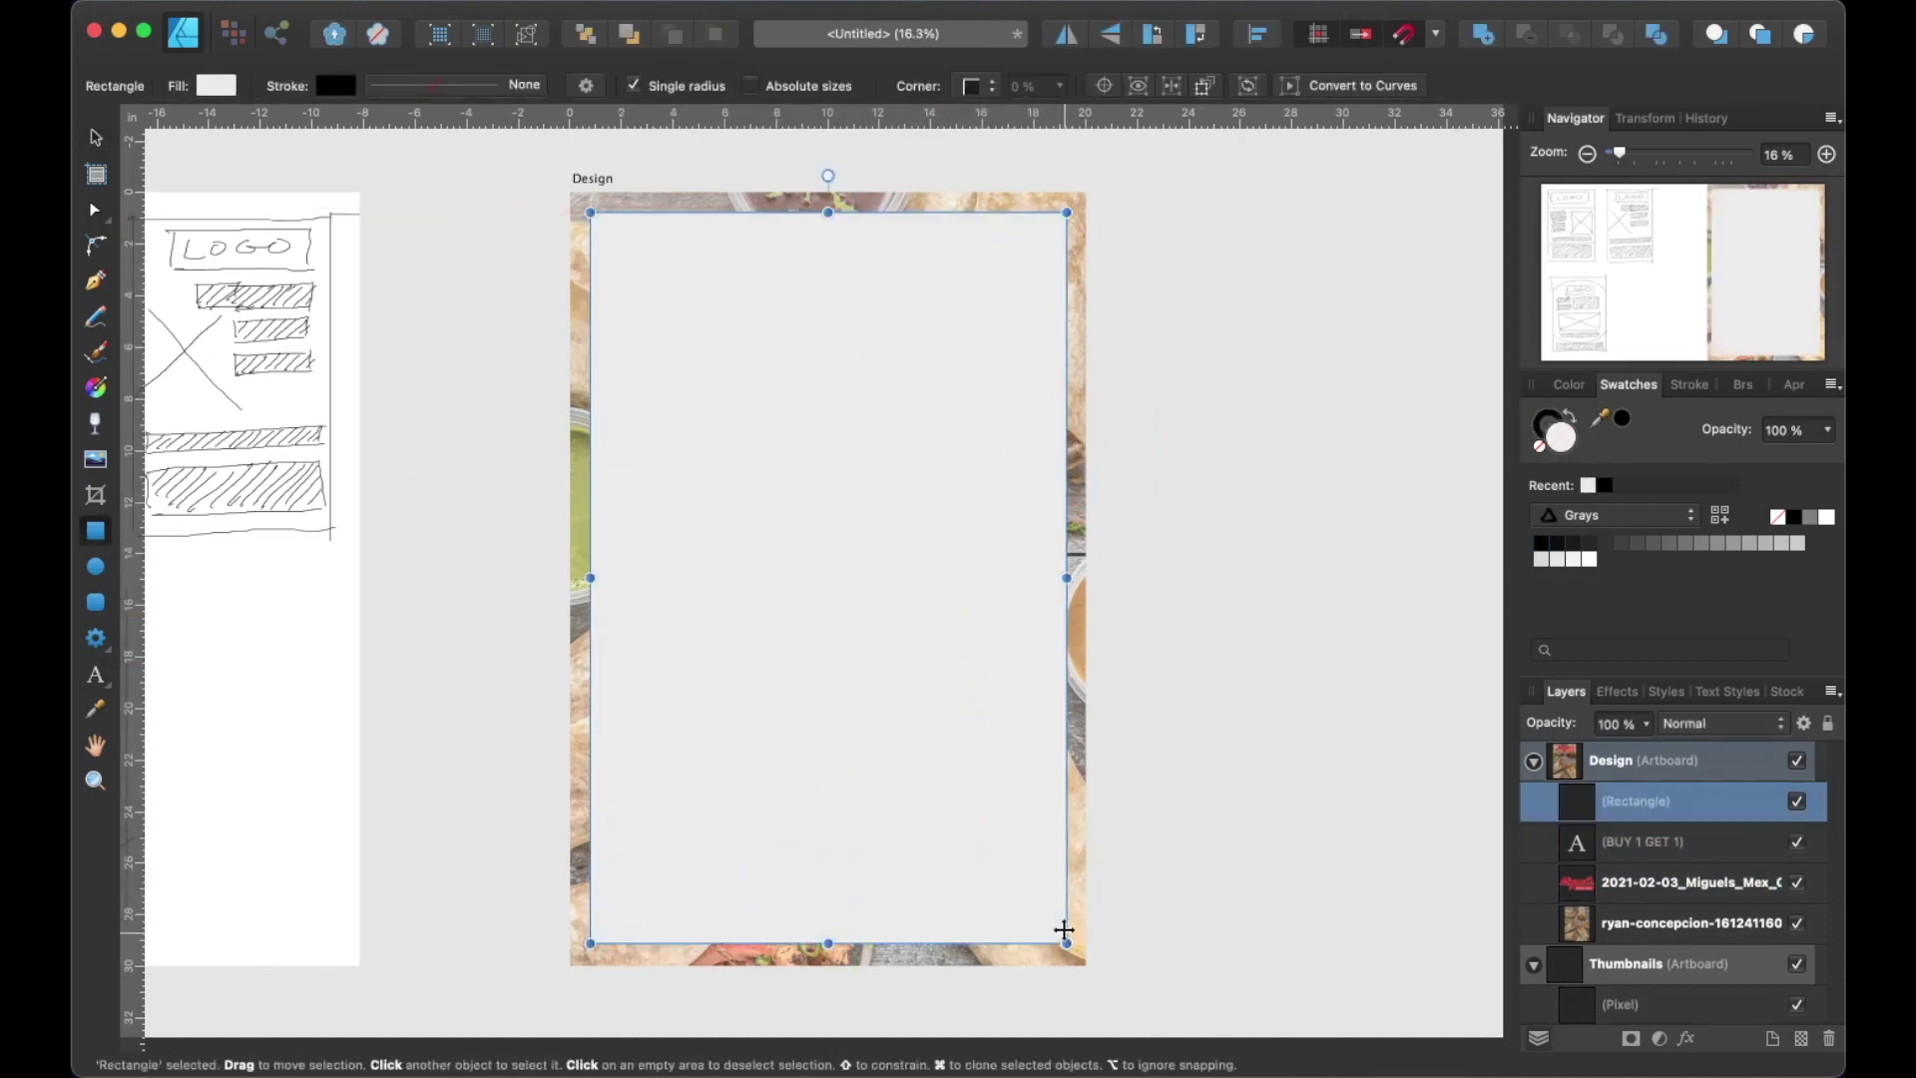
pyautogui.click(1571, 419)
pyautogui.click(1689, 384)
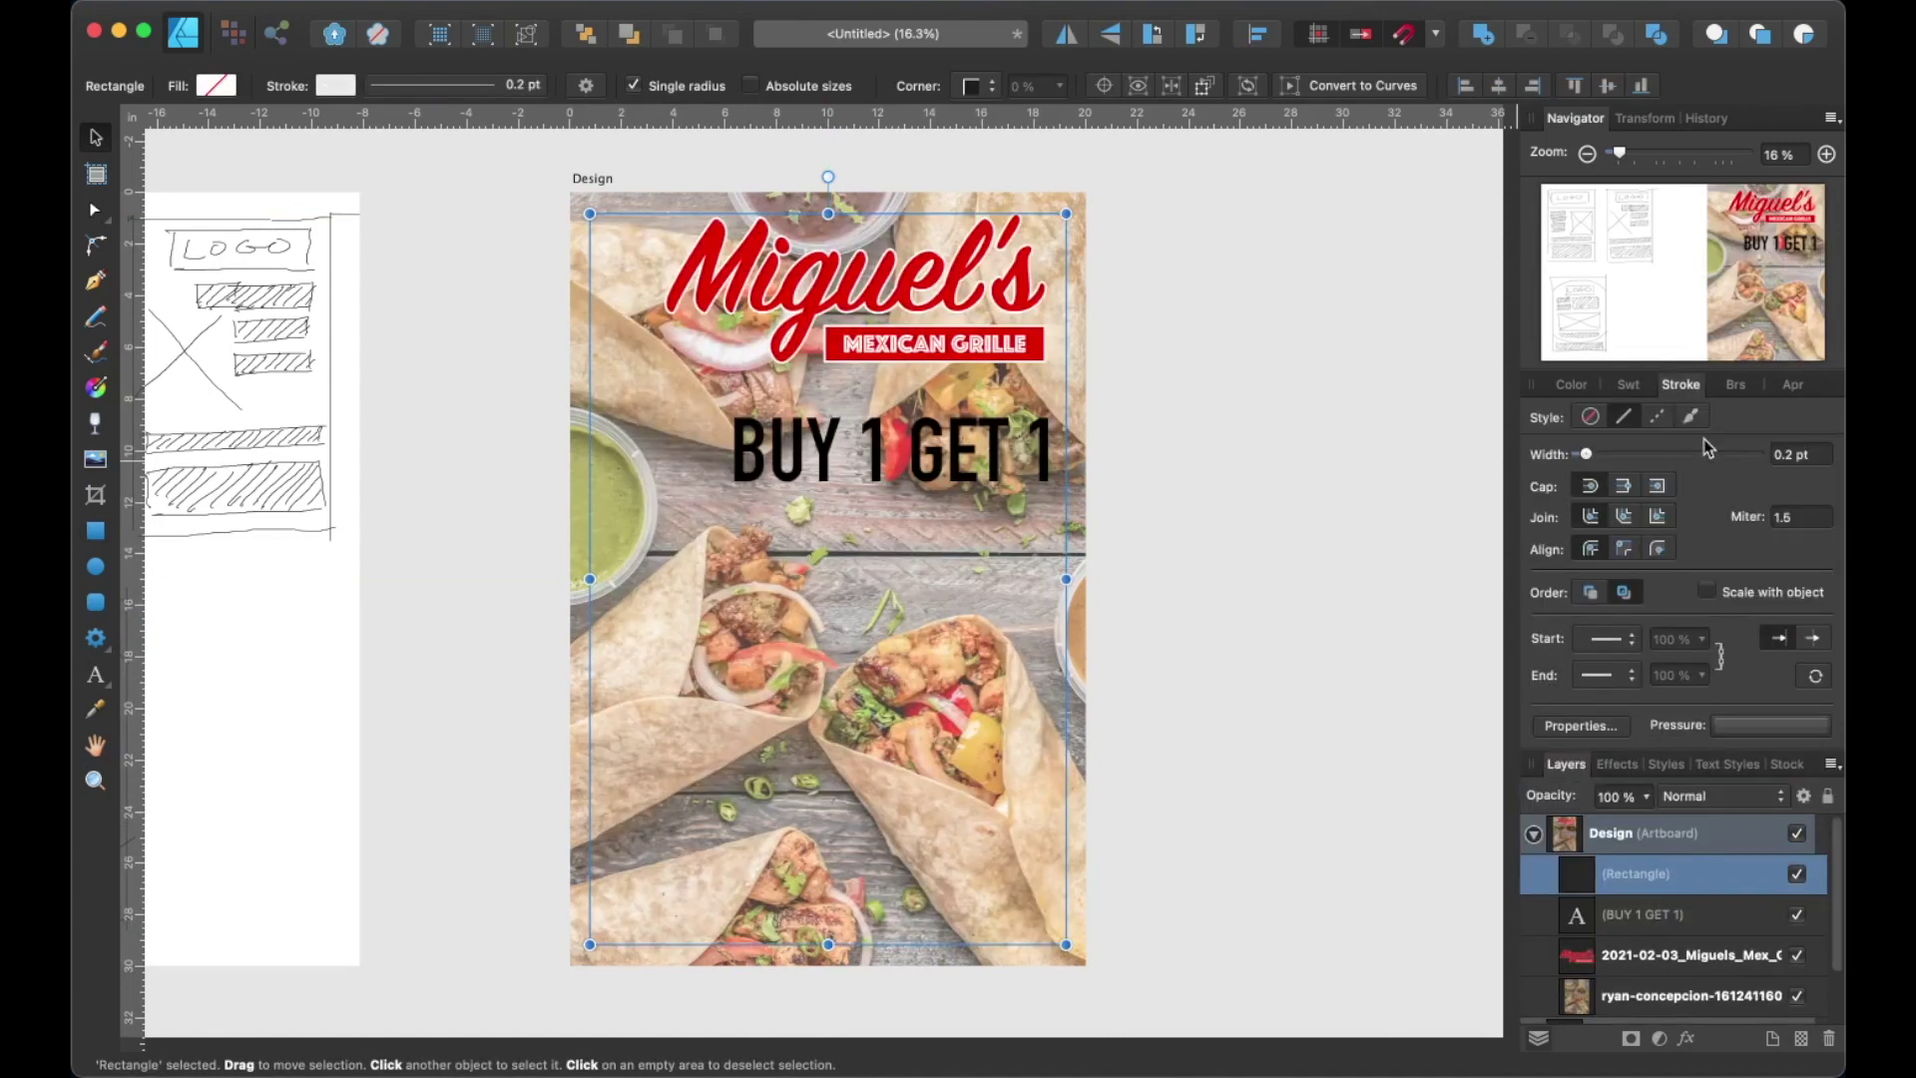
pyautogui.click(1646, 455)
pyautogui.click(1234, 431)
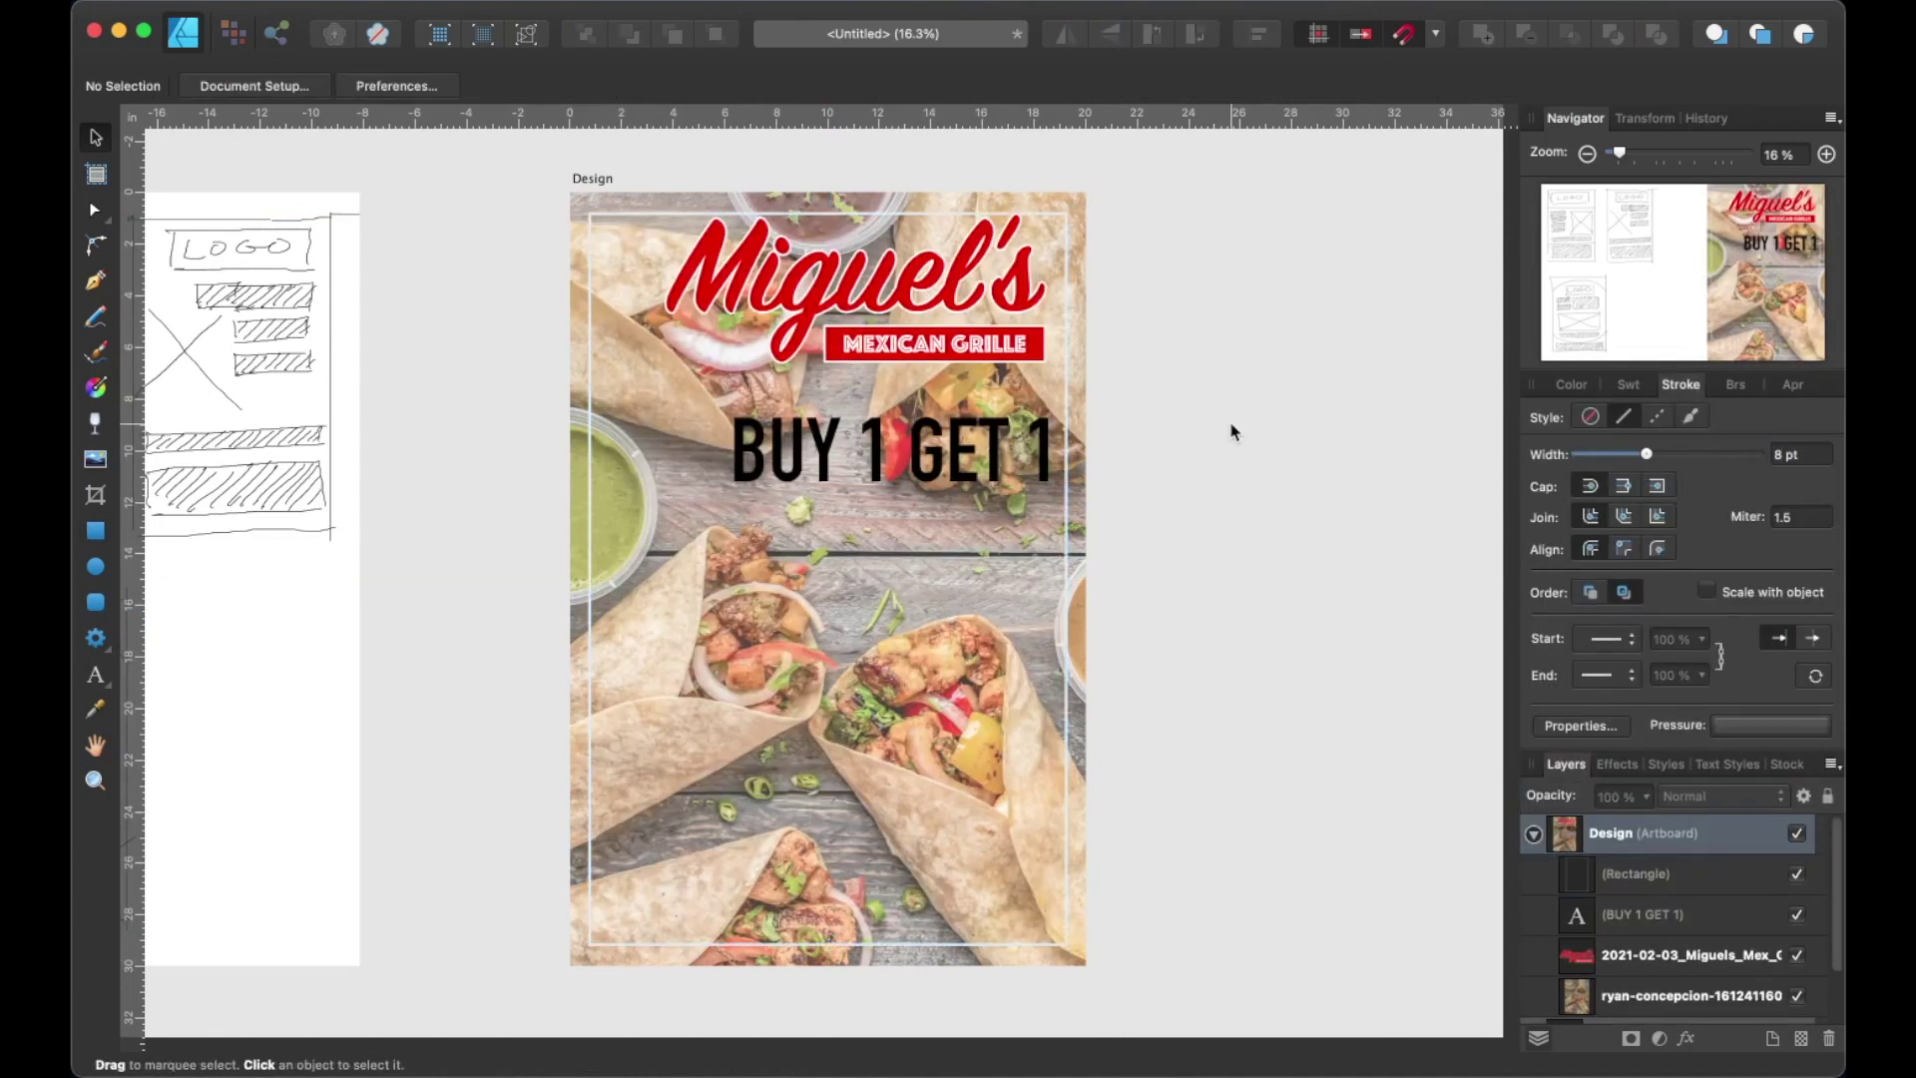
# Move the logo slightly down to leave space beneath the frame's top edge.
pyautogui.click(975, 299)
pyautogui.moveTo(975, 307); pyautogui.dragTo(1001, 320)
pyautogui.click(1210, 371)
# Fill the "BUY 1 GET 1" text with white and enable an Outline layer effect on it.
pyautogui.click(961, 461)
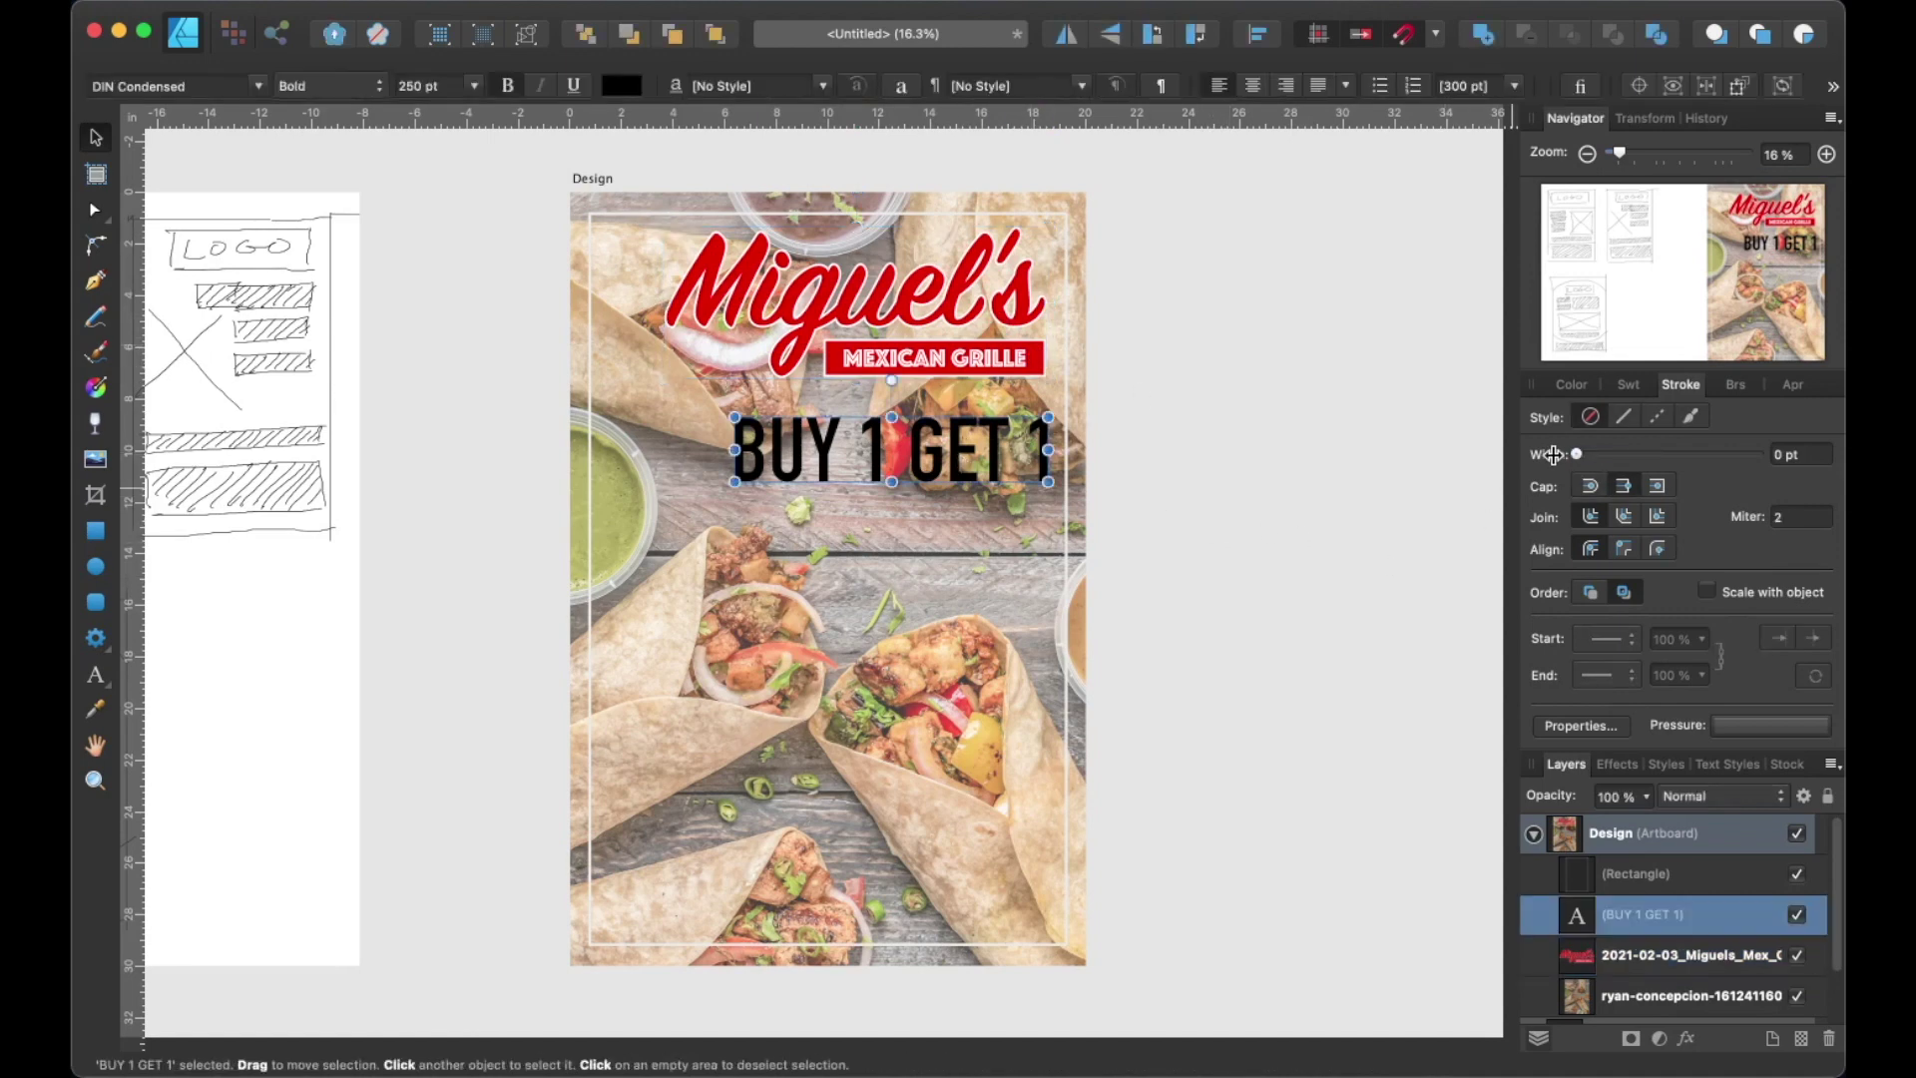
pyautogui.click(1617, 392)
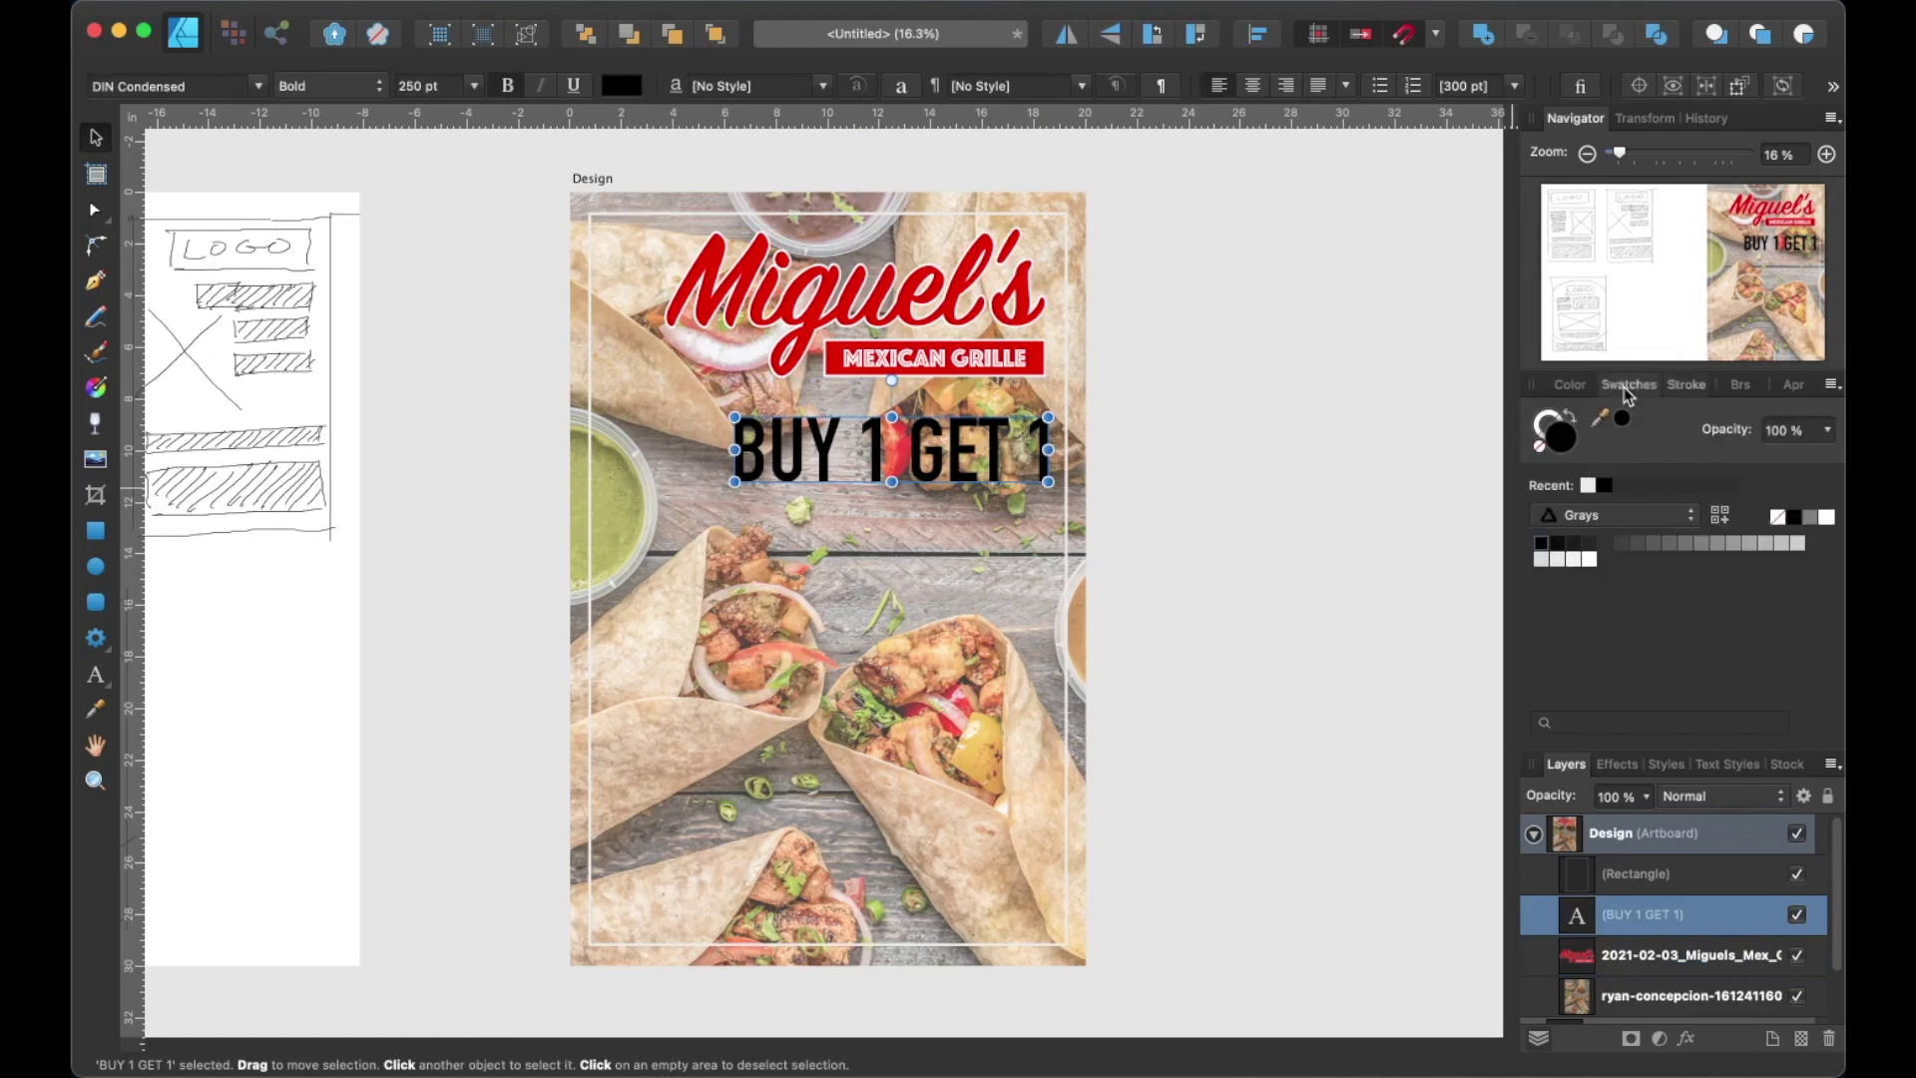
pyautogui.click(1587, 486)
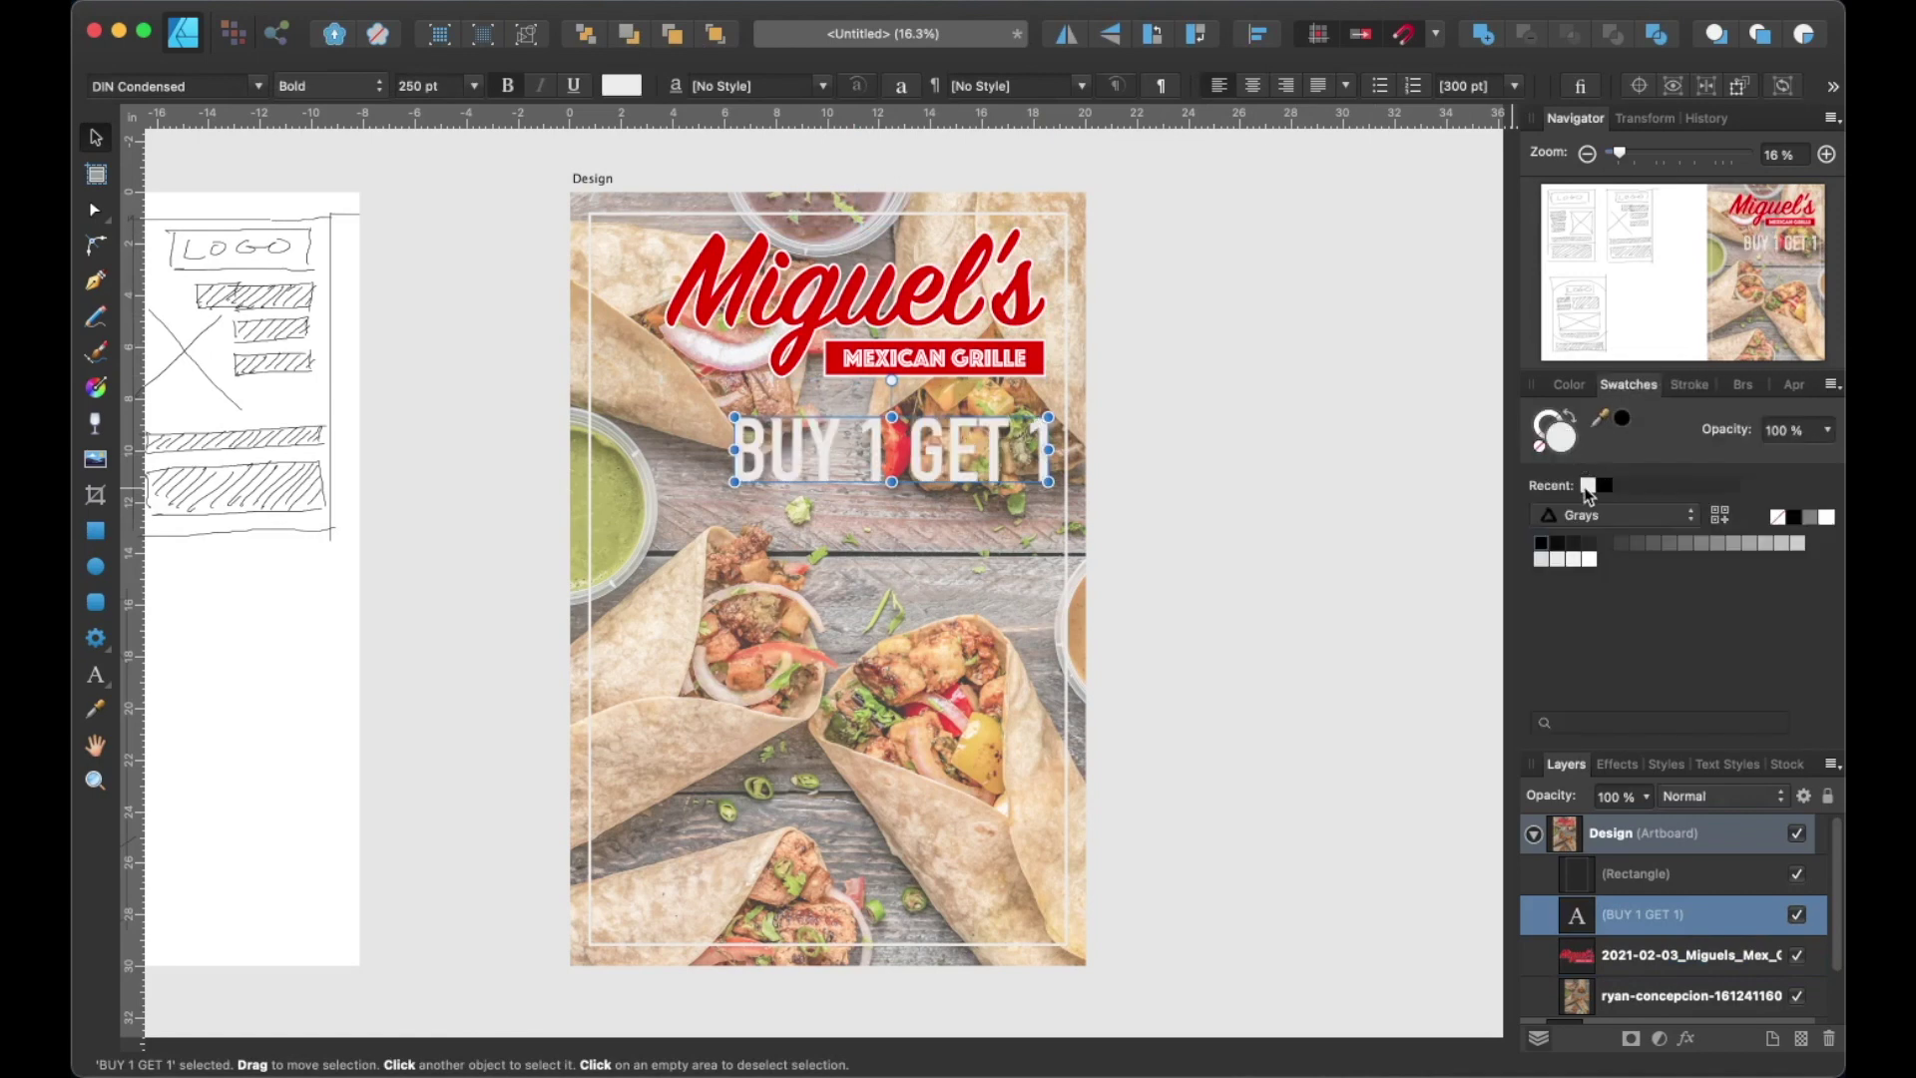
pyautogui.click(1686, 1038)
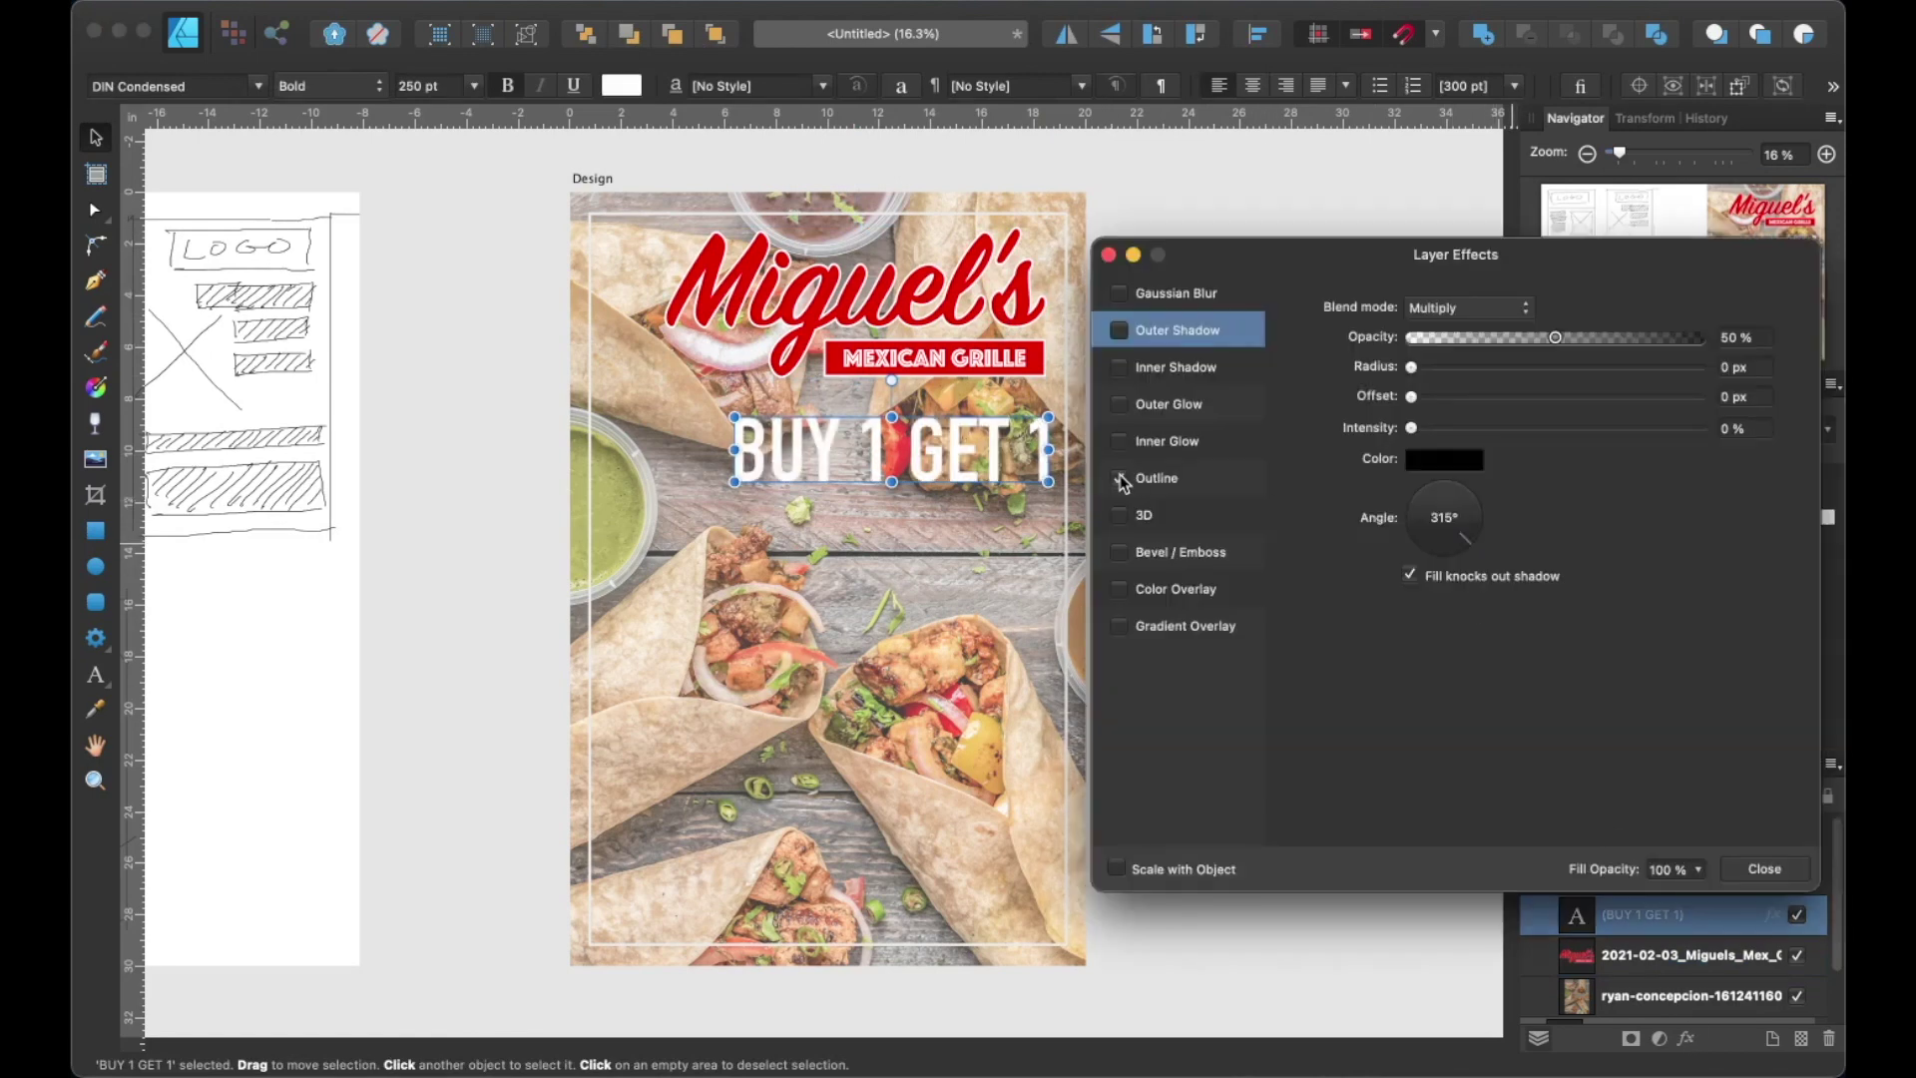
pyautogui.click(1116, 477)
pyautogui.click(1435, 459)
pyautogui.moveTo(1630, 499); pyautogui.dragTo(946, 341)
pyautogui.click(1532, 563)
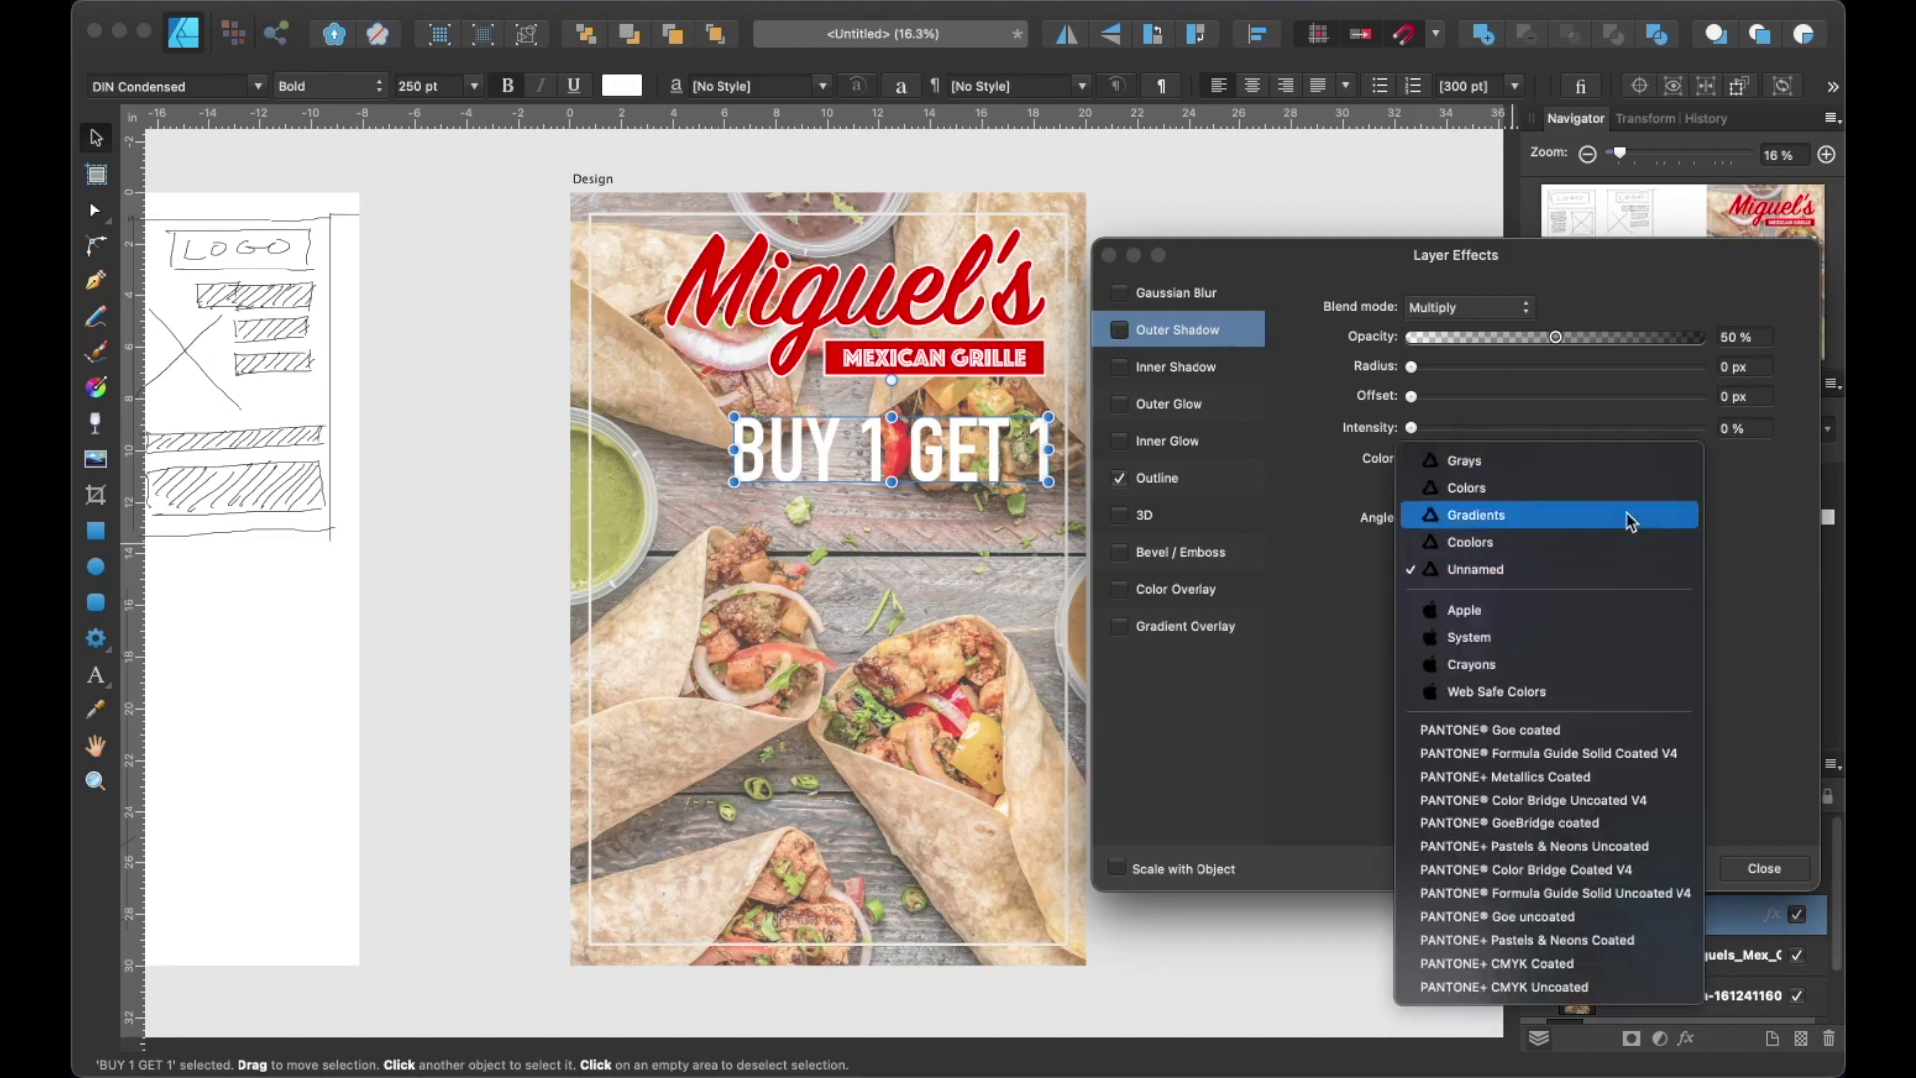
pyautogui.click(1629, 515)
pyautogui.click(1762, 868)
# Sample the logo's red with the Color Picker and save it as a swatch in a new document palette.
pyautogui.press('i')
pyautogui.click(998, 344)
pyautogui.click(1578, 515)
pyautogui.click(1646, 484)
pyautogui.click(1646, 515)
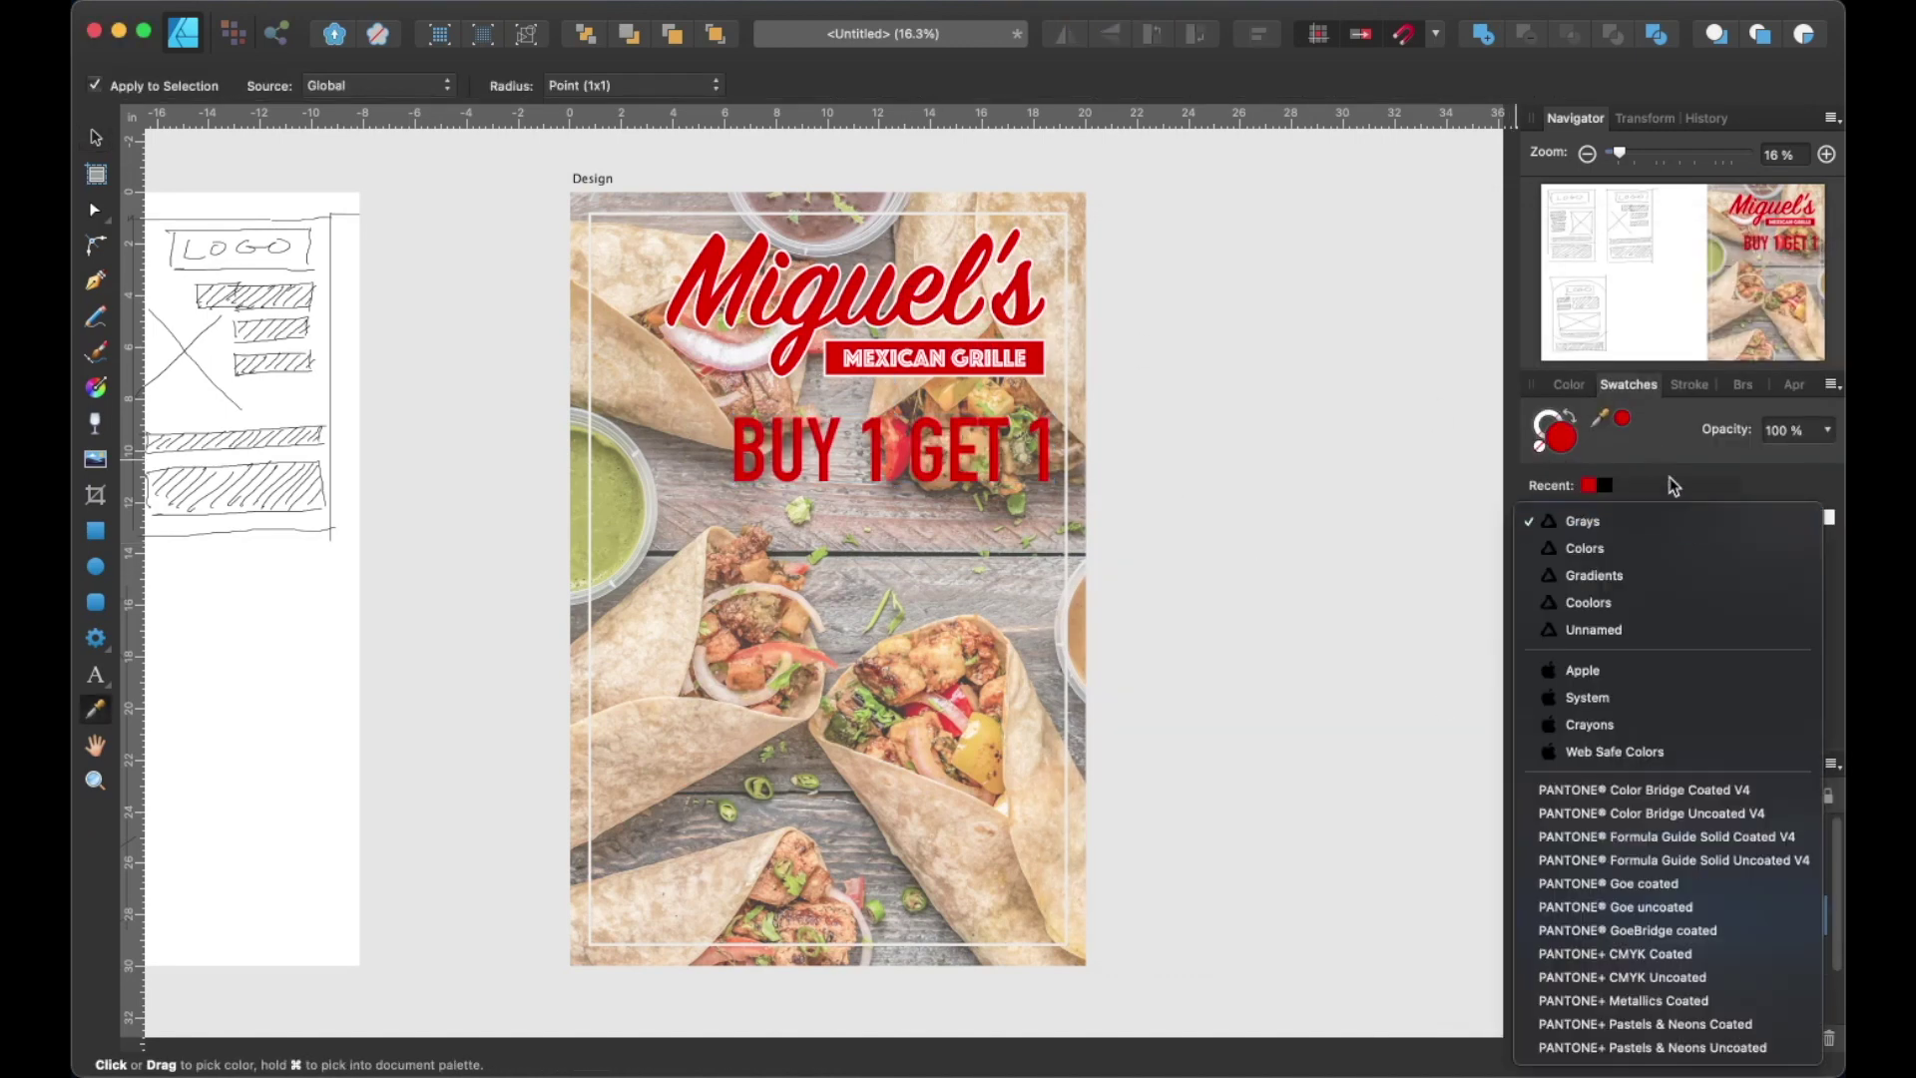
pyautogui.click(1673, 483)
pyautogui.click(1830, 384)
pyautogui.click(1709, 507)
pyautogui.click(1717, 516)
# Set the fill of the whole "BUY 1 GET 1" text back to white.
pyautogui.press('v')
pyautogui.tripleClick(950, 461)
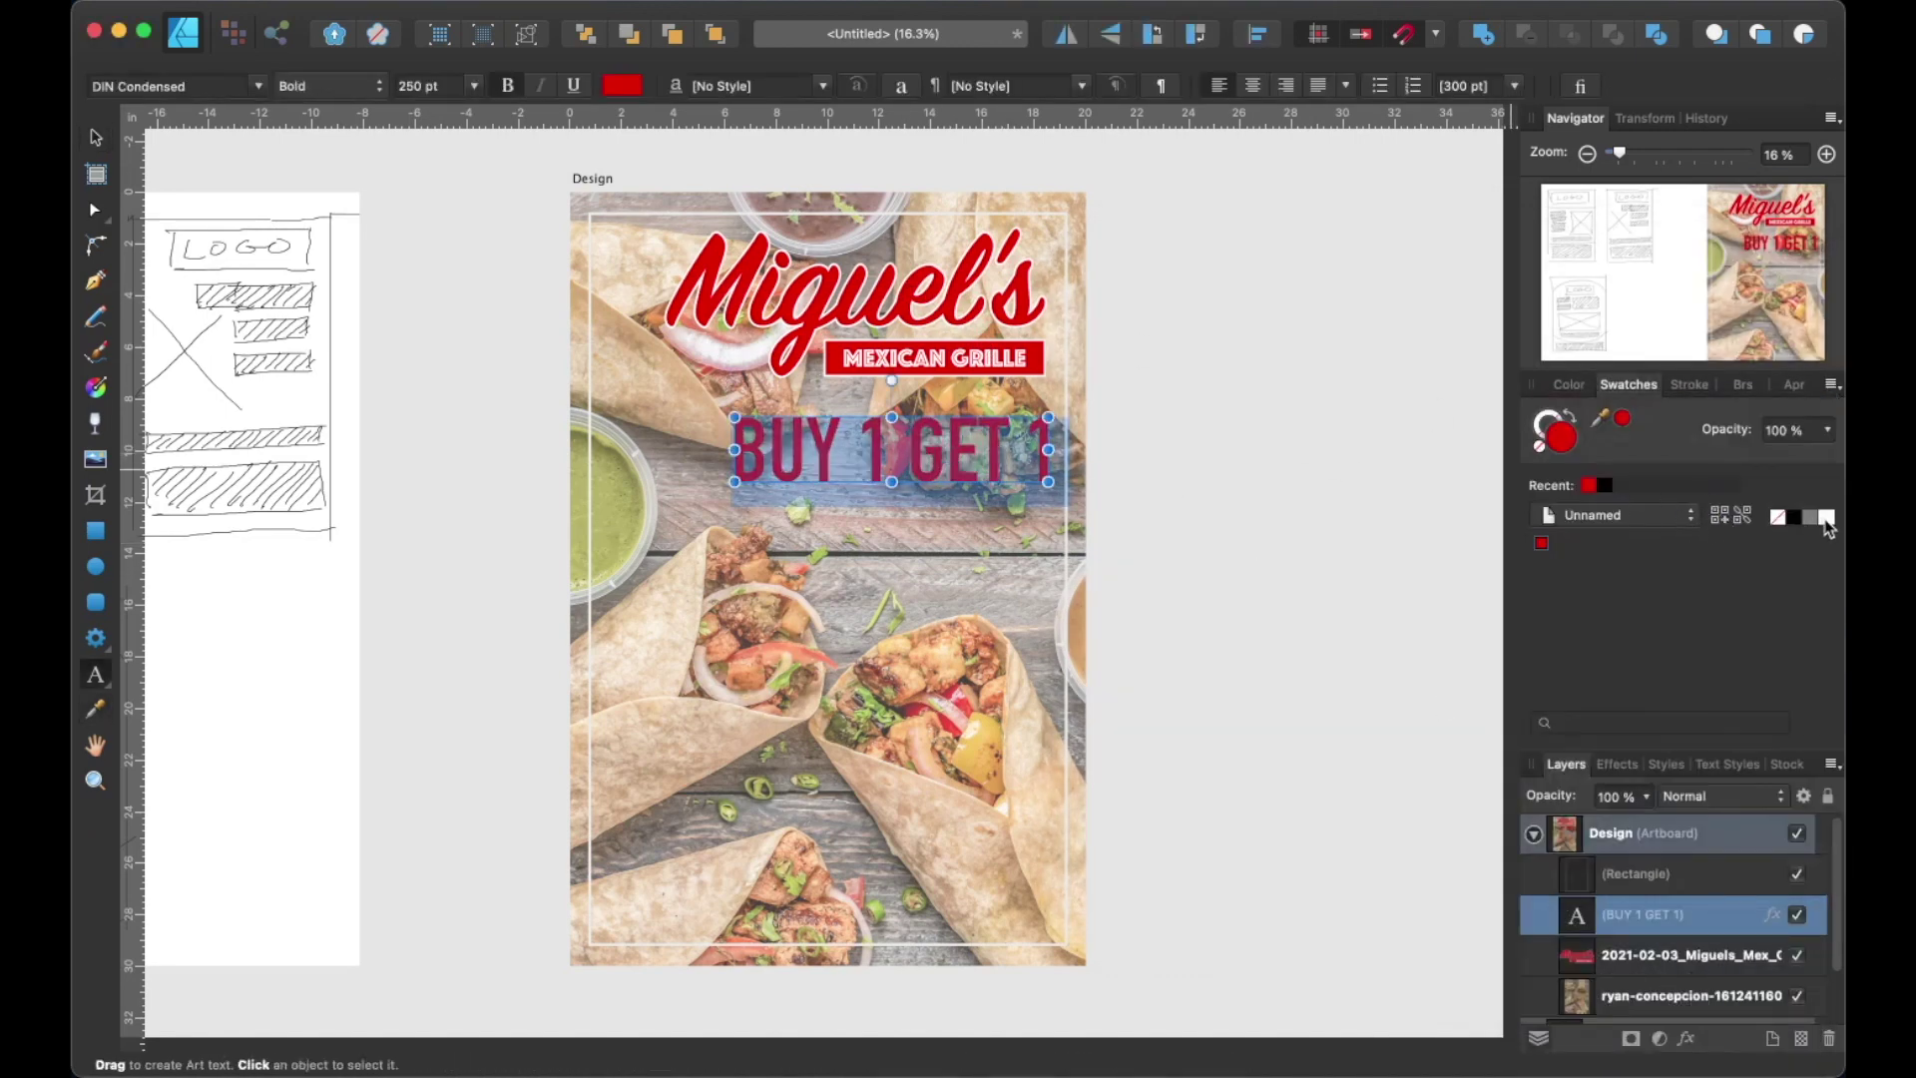
pyautogui.click(1825, 517)
# Give the "BUY 1 GET 1" text's outline effect the logo red and a 20 px radius.
pyautogui.click(1685, 1038)
pyautogui.click(1443, 471)
pyautogui.click(1505, 548)
pyautogui.moveTo(1408, 367); pyautogui.dragTo(1567, 374)
pyautogui.click(1759, 367)
pyautogui.write('20')
pyautogui.press('Return')
pyautogui.click(1762, 868)
pyautogui.press('v')
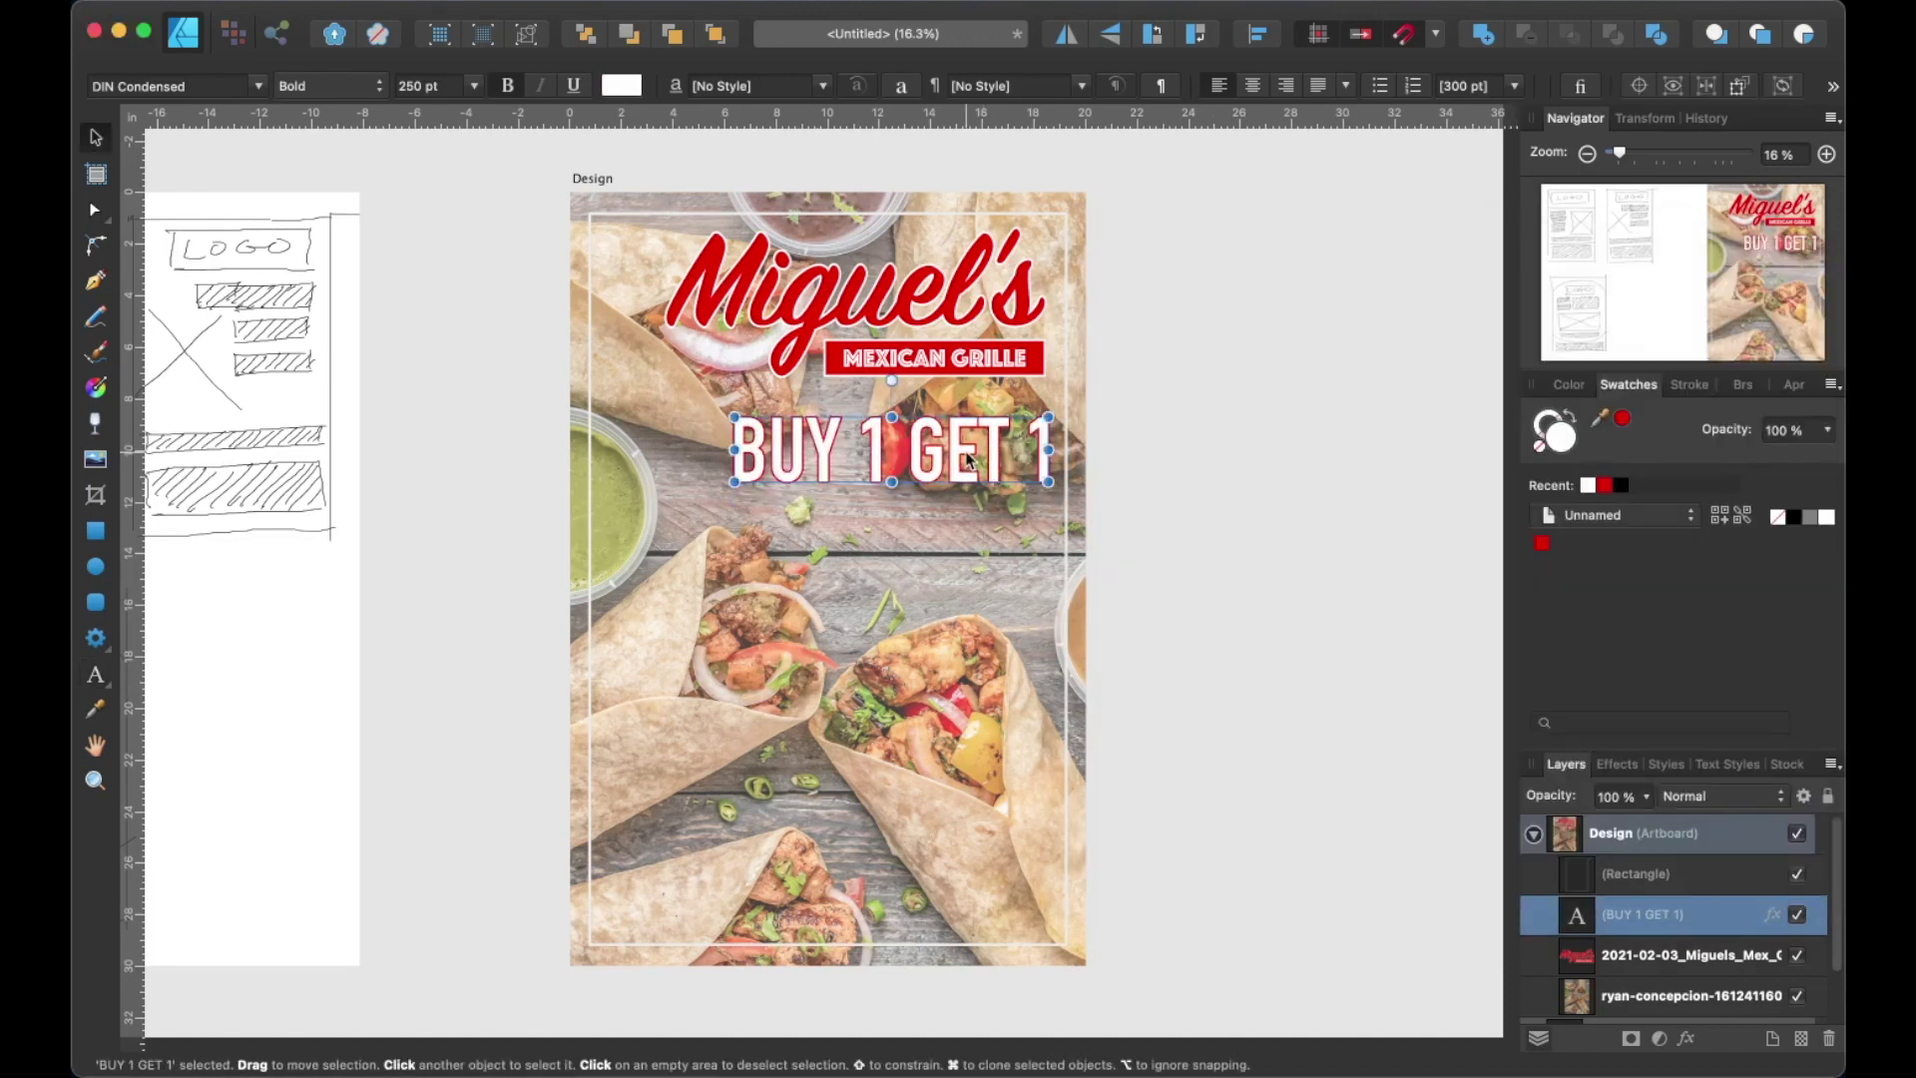
# Duplicate the "BUY 1 GET 1" text directly below, change the copy to "FREE" and align it to the line's right edge.
pyautogui.moveTo(973, 459); pyautogui.dragTo(973, 540)
pyautogui.tripleClick(973, 539)
pyautogui.write('FREE')
pyautogui.press('super+a')
pyautogui.click(96, 137)
pyautogui.moveTo(817, 549); pyautogui.dragTo(1000, 548)
# Enlarge the "FREE" text to 275 pt and move it down to align with the right edge of the line above.
pyautogui.doubleClick(1001, 546)
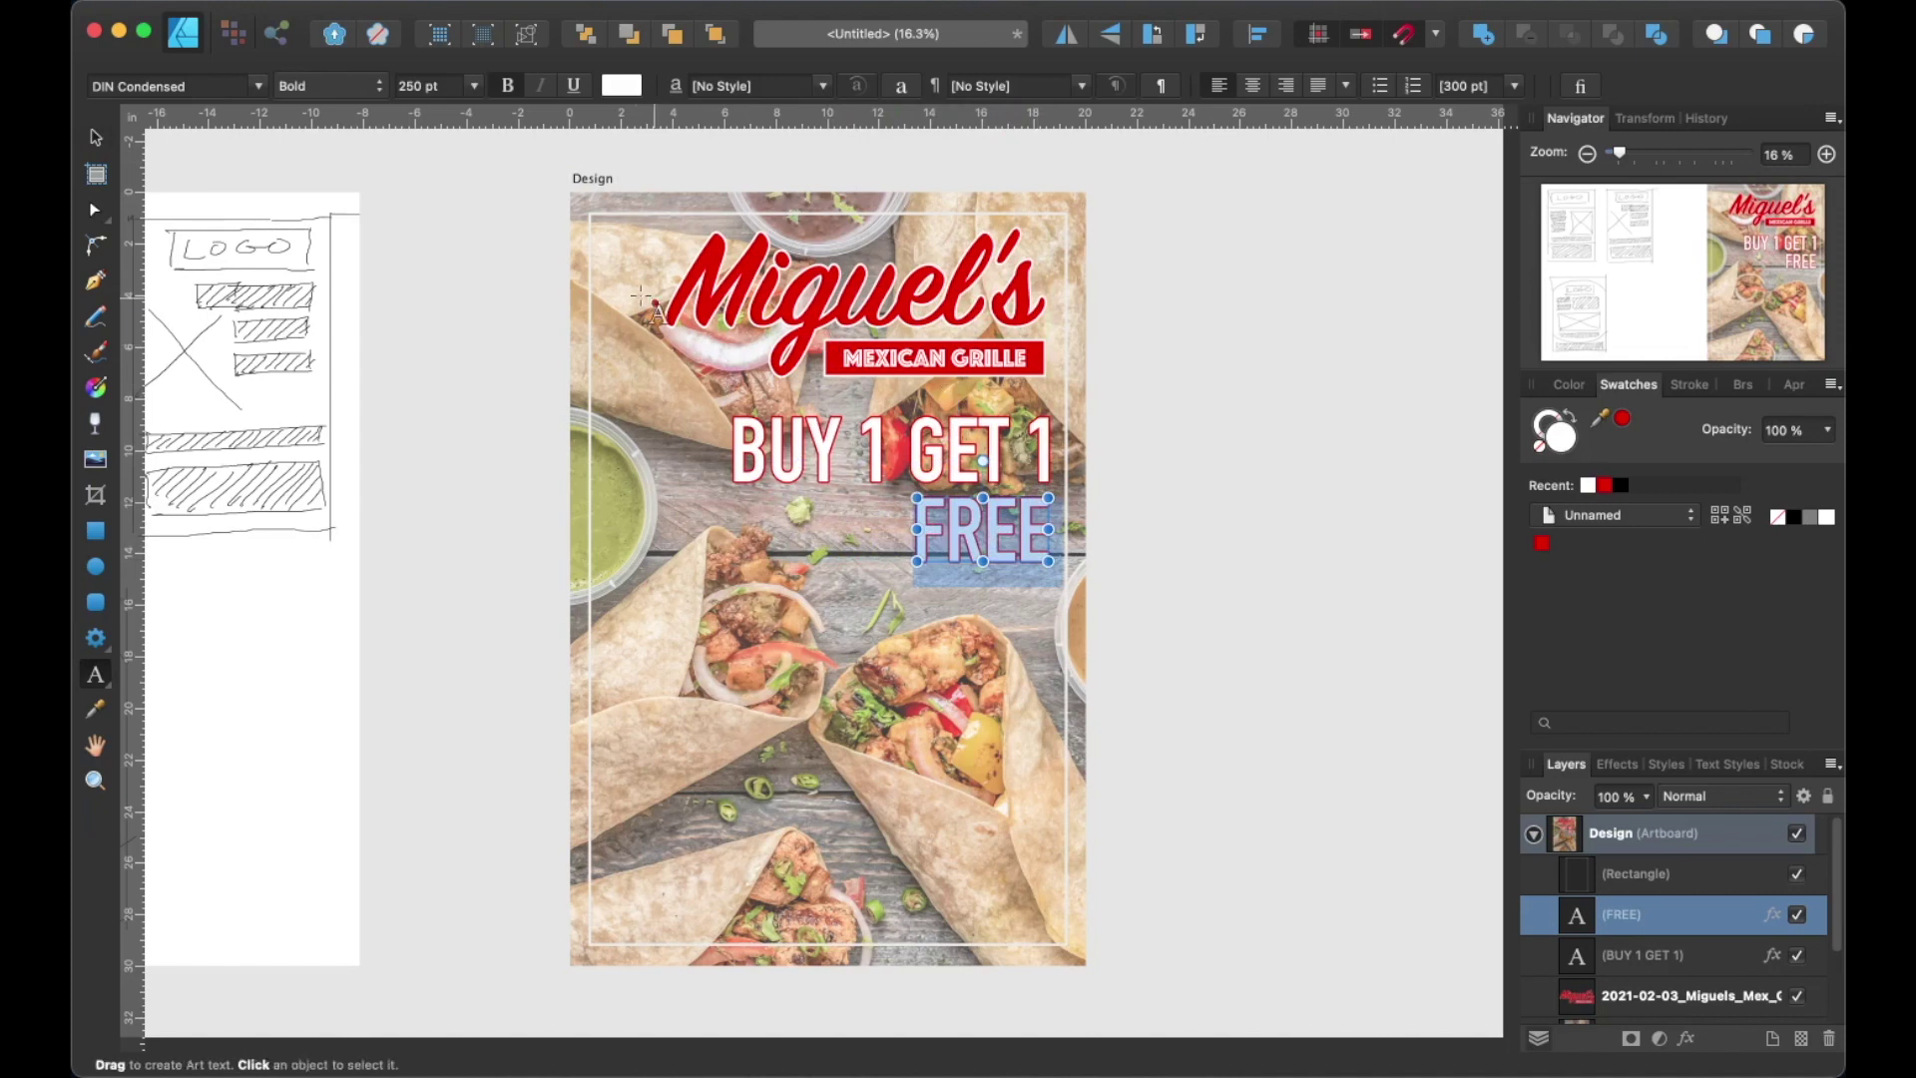
pyautogui.click(440, 87)
pyautogui.write('275')
pyautogui.click(96, 137)
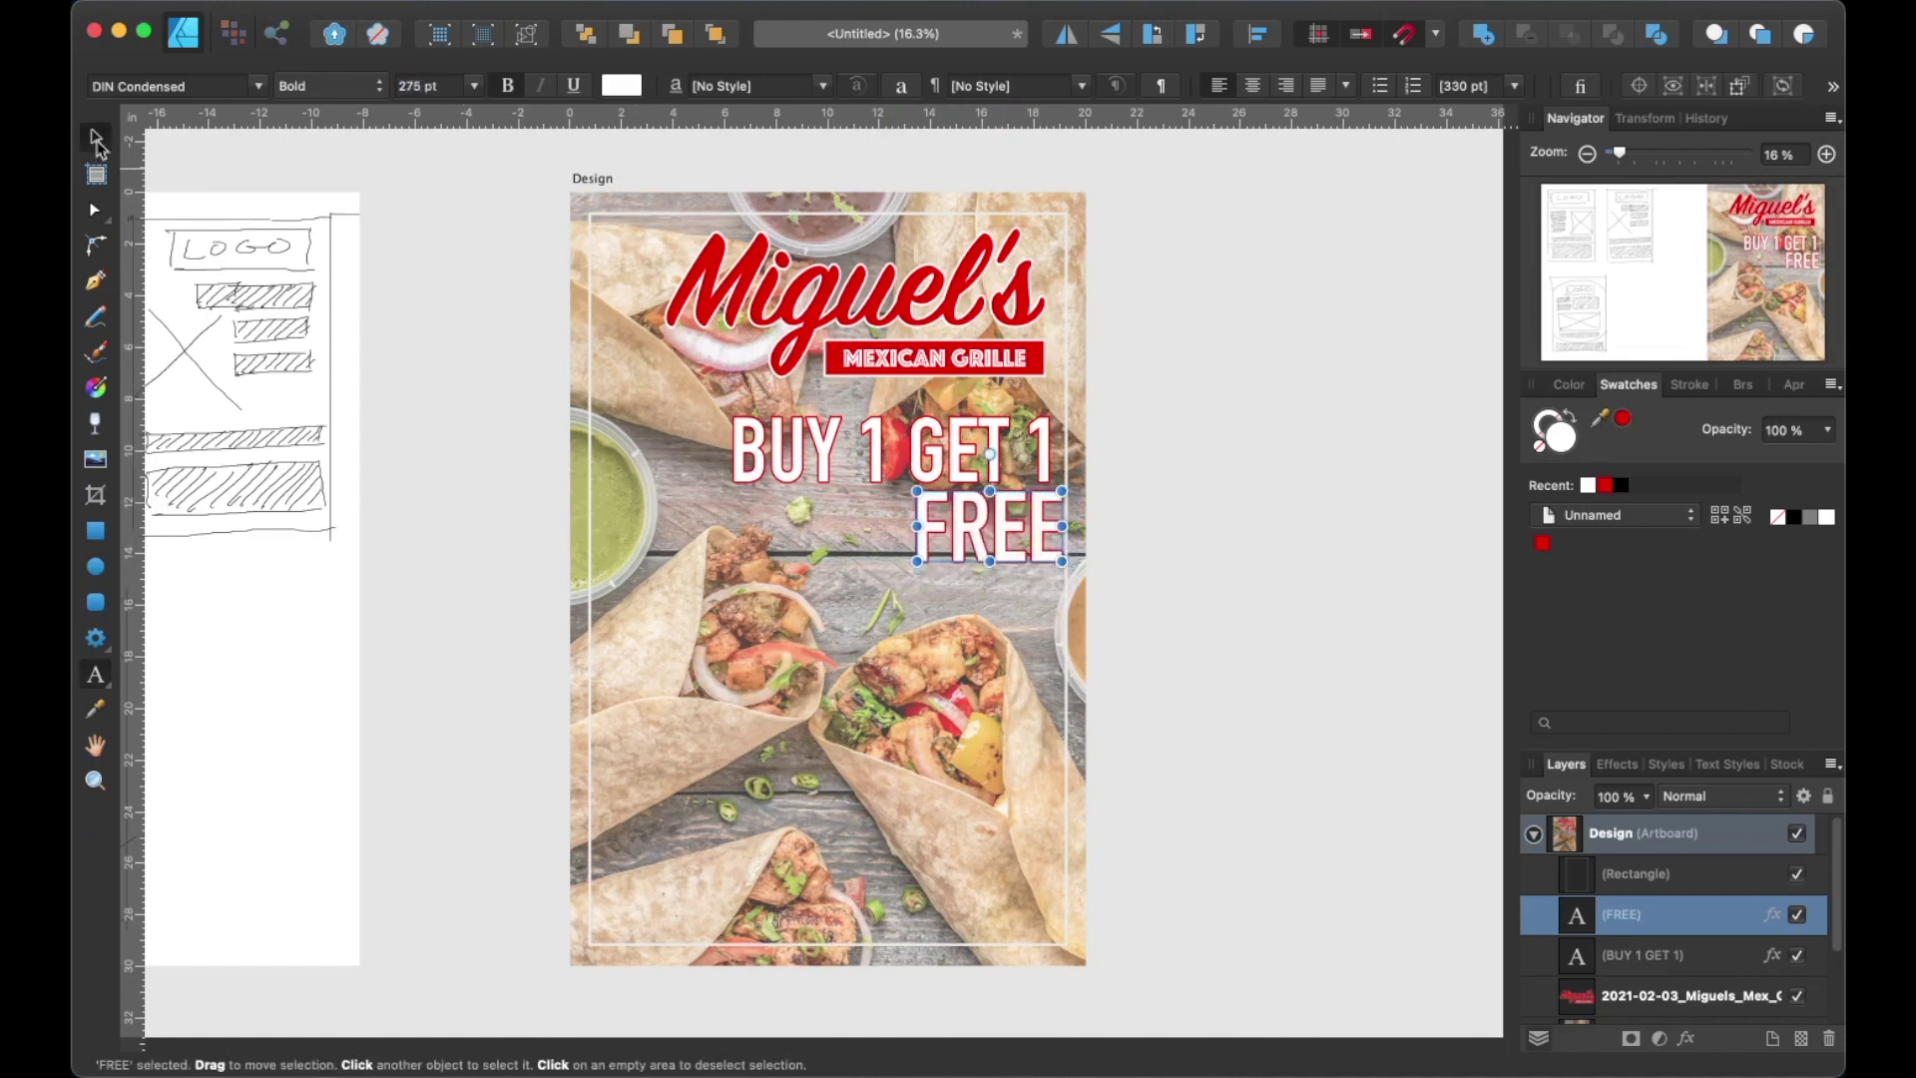
pyautogui.moveTo(987, 524); pyautogui.dragTo(973, 544)
# Fill the "FREE" text with the saved logo red and make its outline effect white.
pyautogui.doubleClick(972, 544)
pyautogui.click(1541, 542)
pyautogui.click(1771, 914)
pyautogui.click(1441, 471)
pyautogui.click(1488, 549)
pyautogui.click(1762, 868)
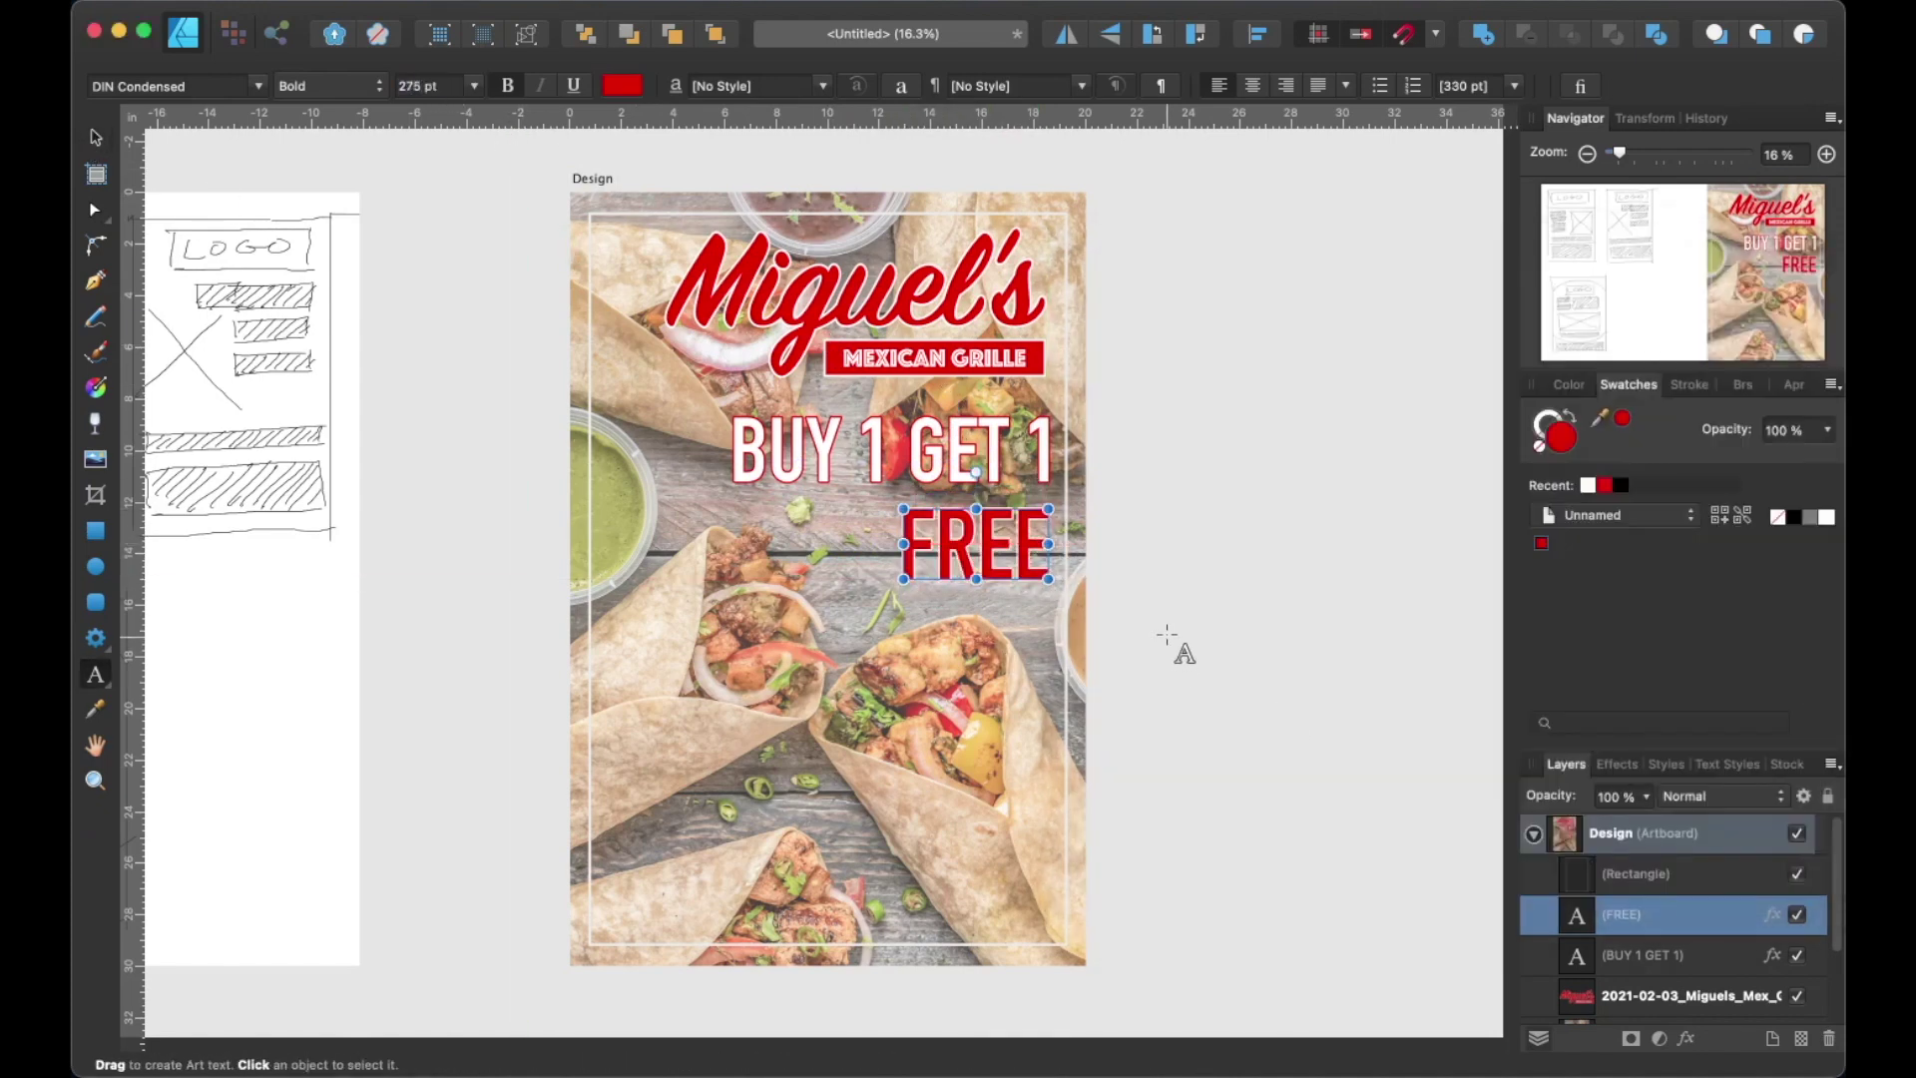
# Duplicate the "BUY 1 GET 1" text below "FREE" and change the copy to "BURRITO".
pyautogui.press('v')
pyautogui.moveTo(888, 449); pyautogui.dragTo(888, 631)
pyautogui.tripleClick(888, 630)
pyautogui.write('BURRITO')
pyautogui.press('super+a')
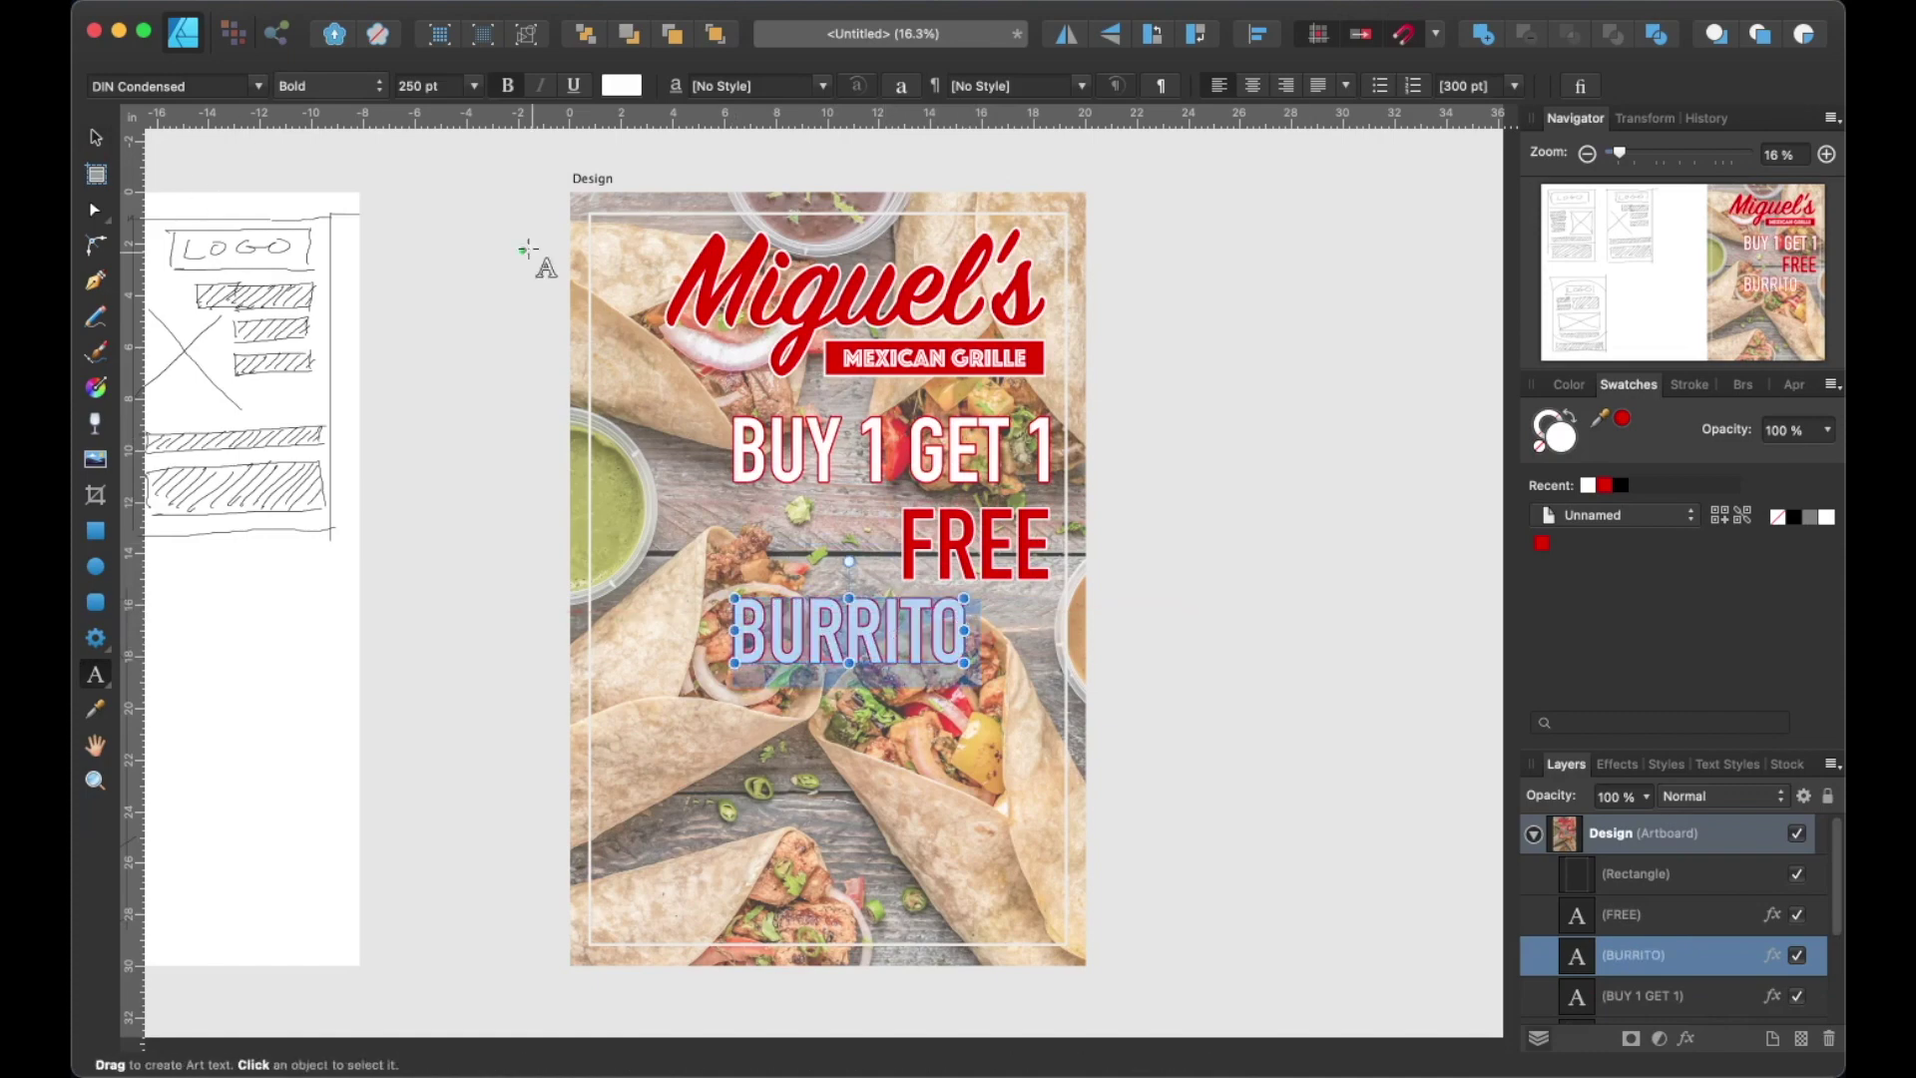
# Set the "BURRITO" text to 200 pt and move it to align with the right edge of the headline lines above.
pyautogui.click(447, 87)
pyautogui.write('200')
pyautogui.press('Return')
pyautogui.click(96, 137)
pyautogui.moveTo(843, 639); pyautogui.dragTo(974, 638)
# Move the "BUY 1 GET 1", "FREE" and "BURRITO" lines together slightly down, leaving more space below the logo.
pyautogui.keyDown('shift'); pyautogui.click(976, 544); pyautogui.keyUp('shift')
pyautogui.keyDown('shift'); pyautogui.click(978, 449); pyautogui.keyUp('shift')
pyautogui.moveTo(978, 442); pyautogui.dragTo(977, 463)
pyautogui.click(873, 548)
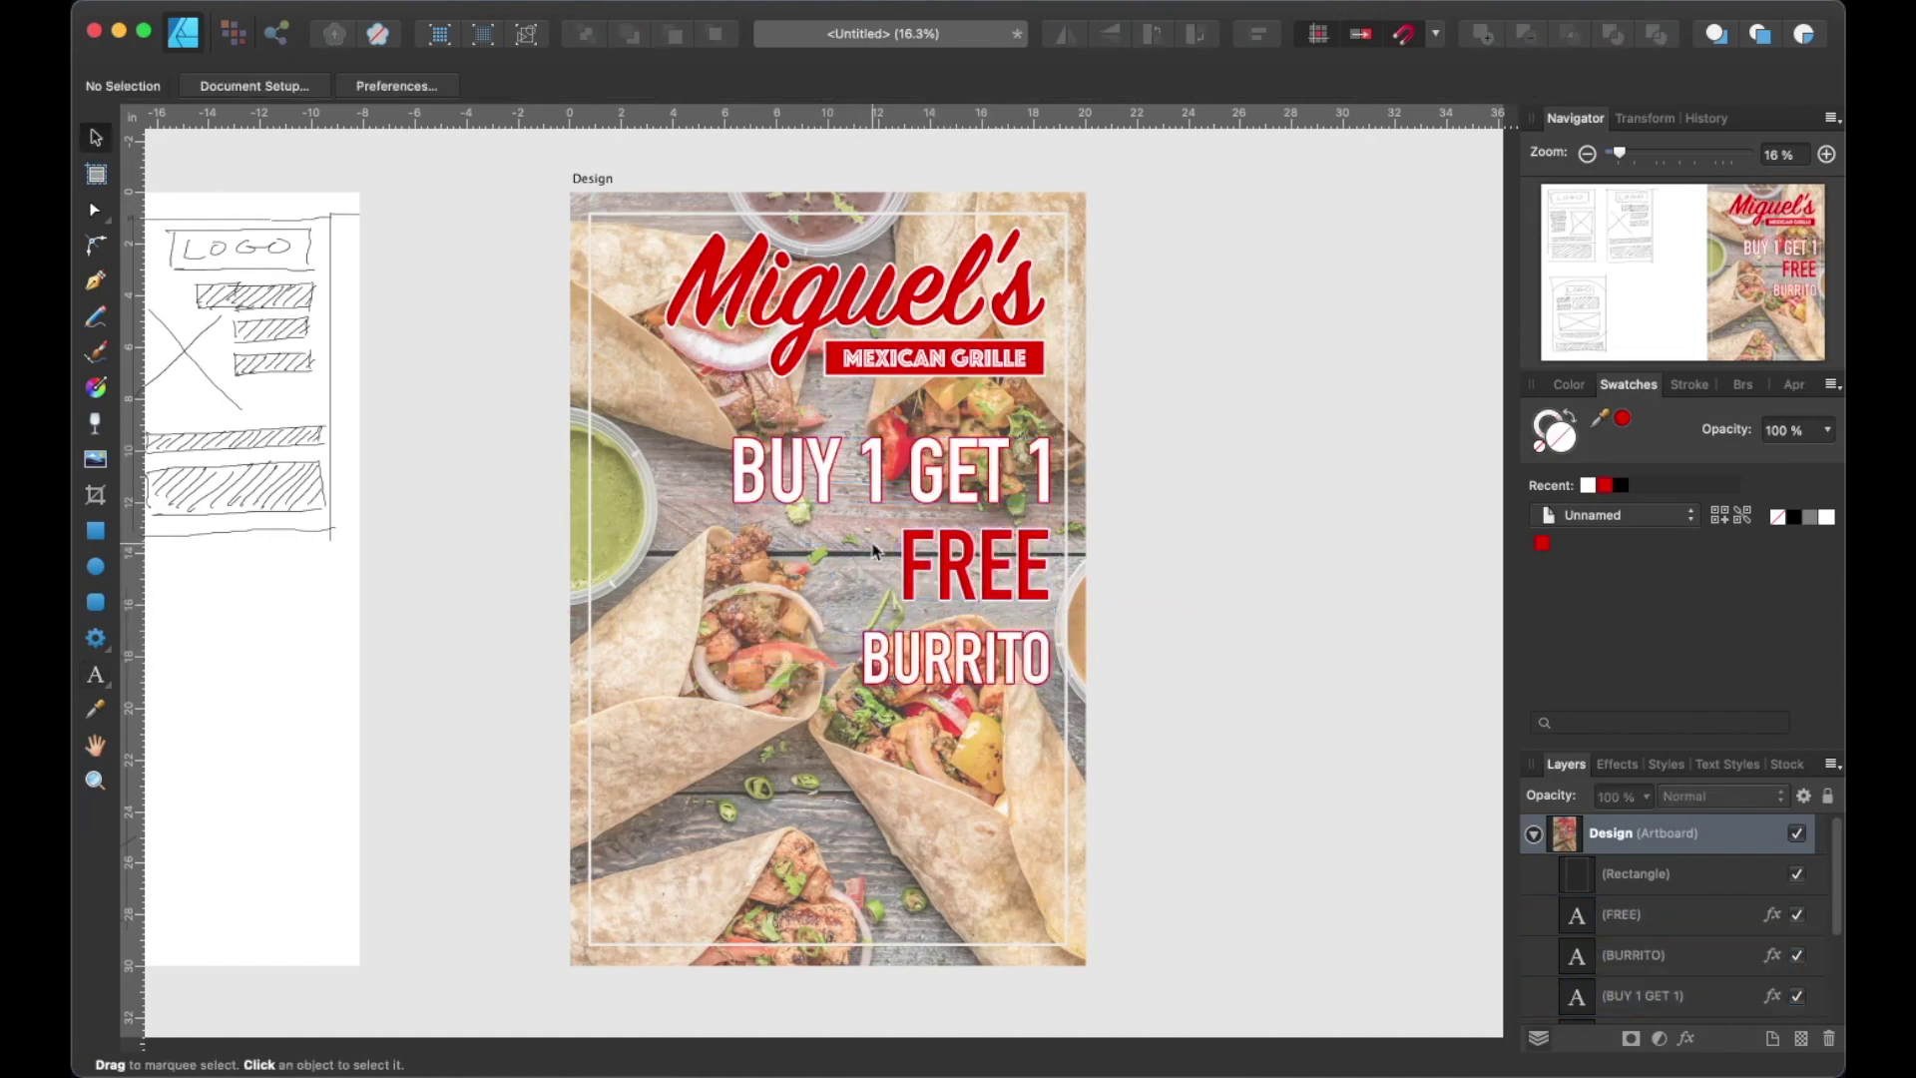
pyautogui.click(1065, 521)
pyautogui.click(1337, 482)
# Draw a thin white rectangle across the full poster width below the "BURRITO" line.
pyautogui.hscroll(-3, 794, 589)
pyautogui.hscroll(3, 793, 588)
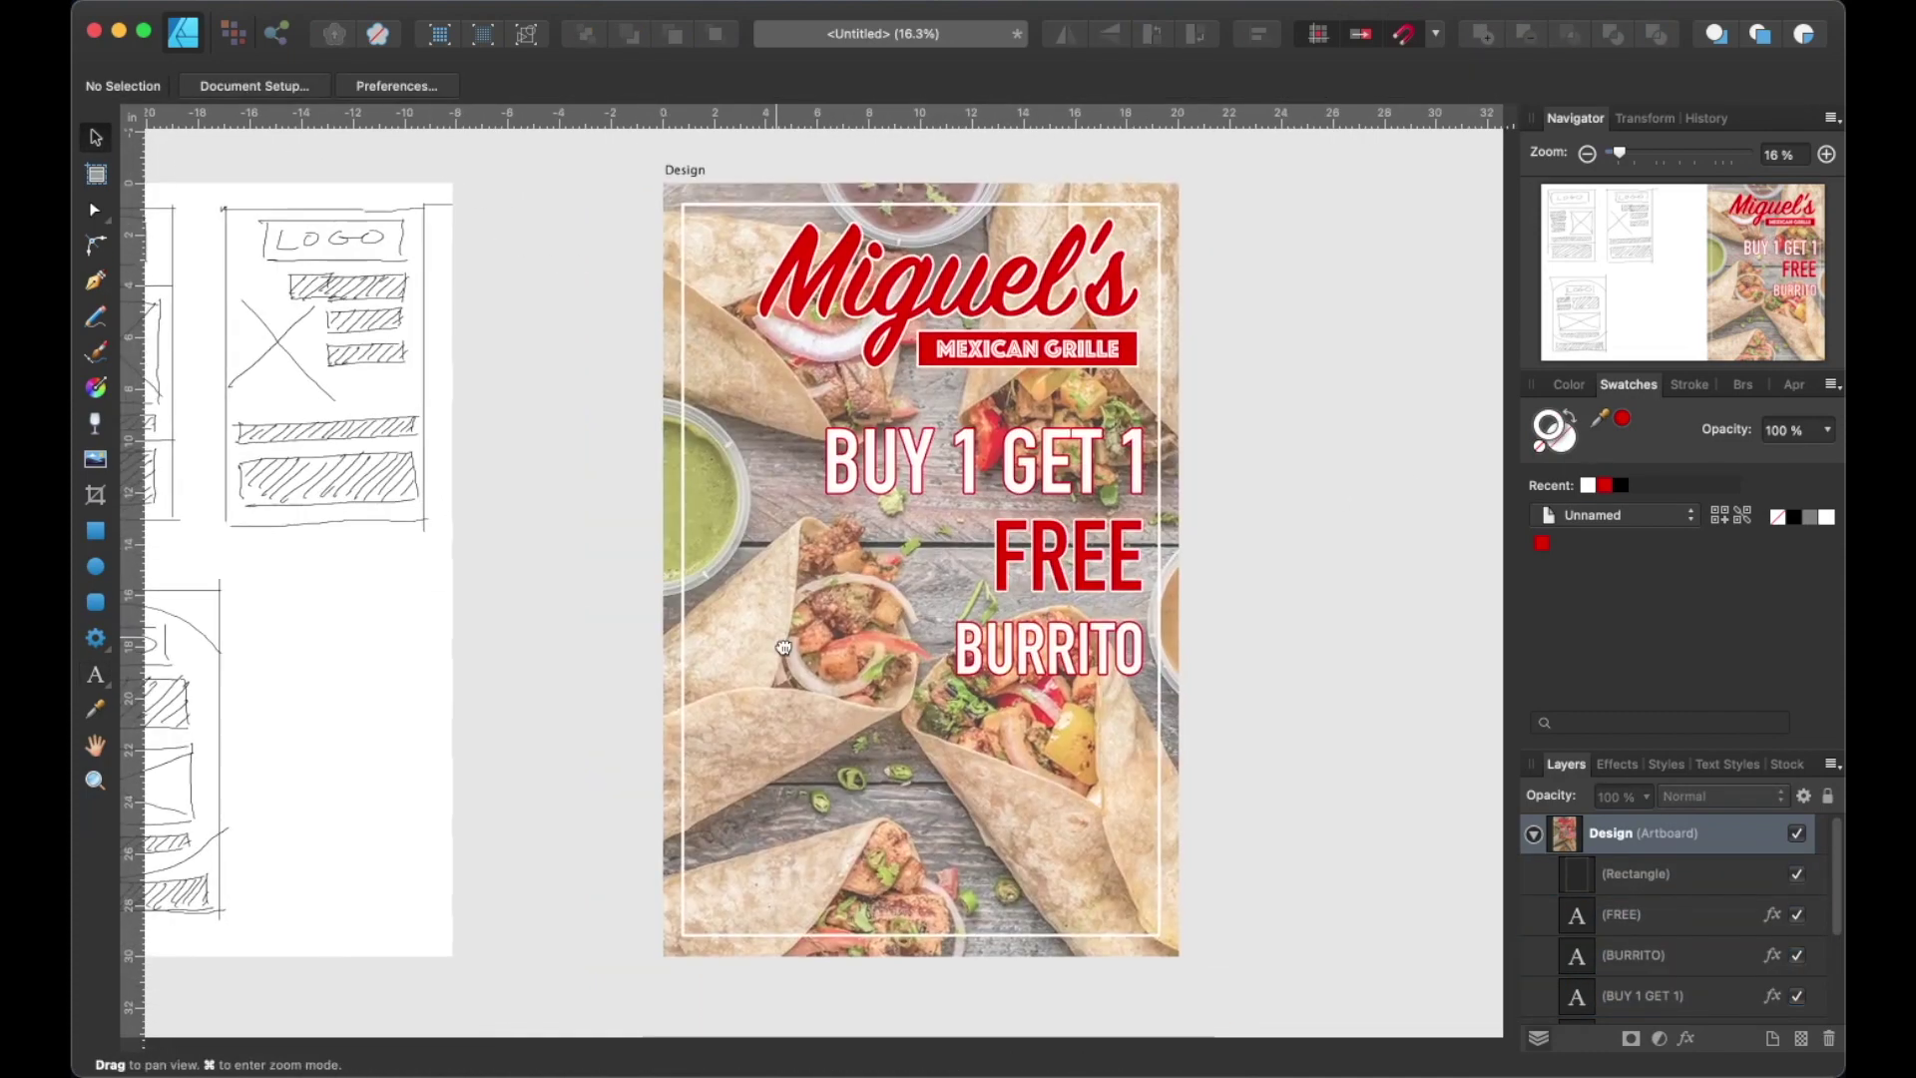
pyautogui.press('m')
pyautogui.hscroll(-1, 594, 738)
pyautogui.moveTo(593, 738)
pyautogui.mouseDown()
pyautogui.moveTo(1073, 742)
pyautogui.moveTo(1110, 783)
pyautogui.mouseUp()
pyautogui.click(1565, 423)
pyautogui.press('v')
pyautogui.moveTo(962, 764); pyautogui.dragTo(961, 788)
pyautogui.click(1254, 633)
# Add the artistic text "AVAILABLE FOR A LIMITED TIME ONLY" in Phosphate Inline over the white band.
pyautogui.click(96, 674)
pyautogui.moveTo(630, 771); pyautogui.dragTo(893, 795)
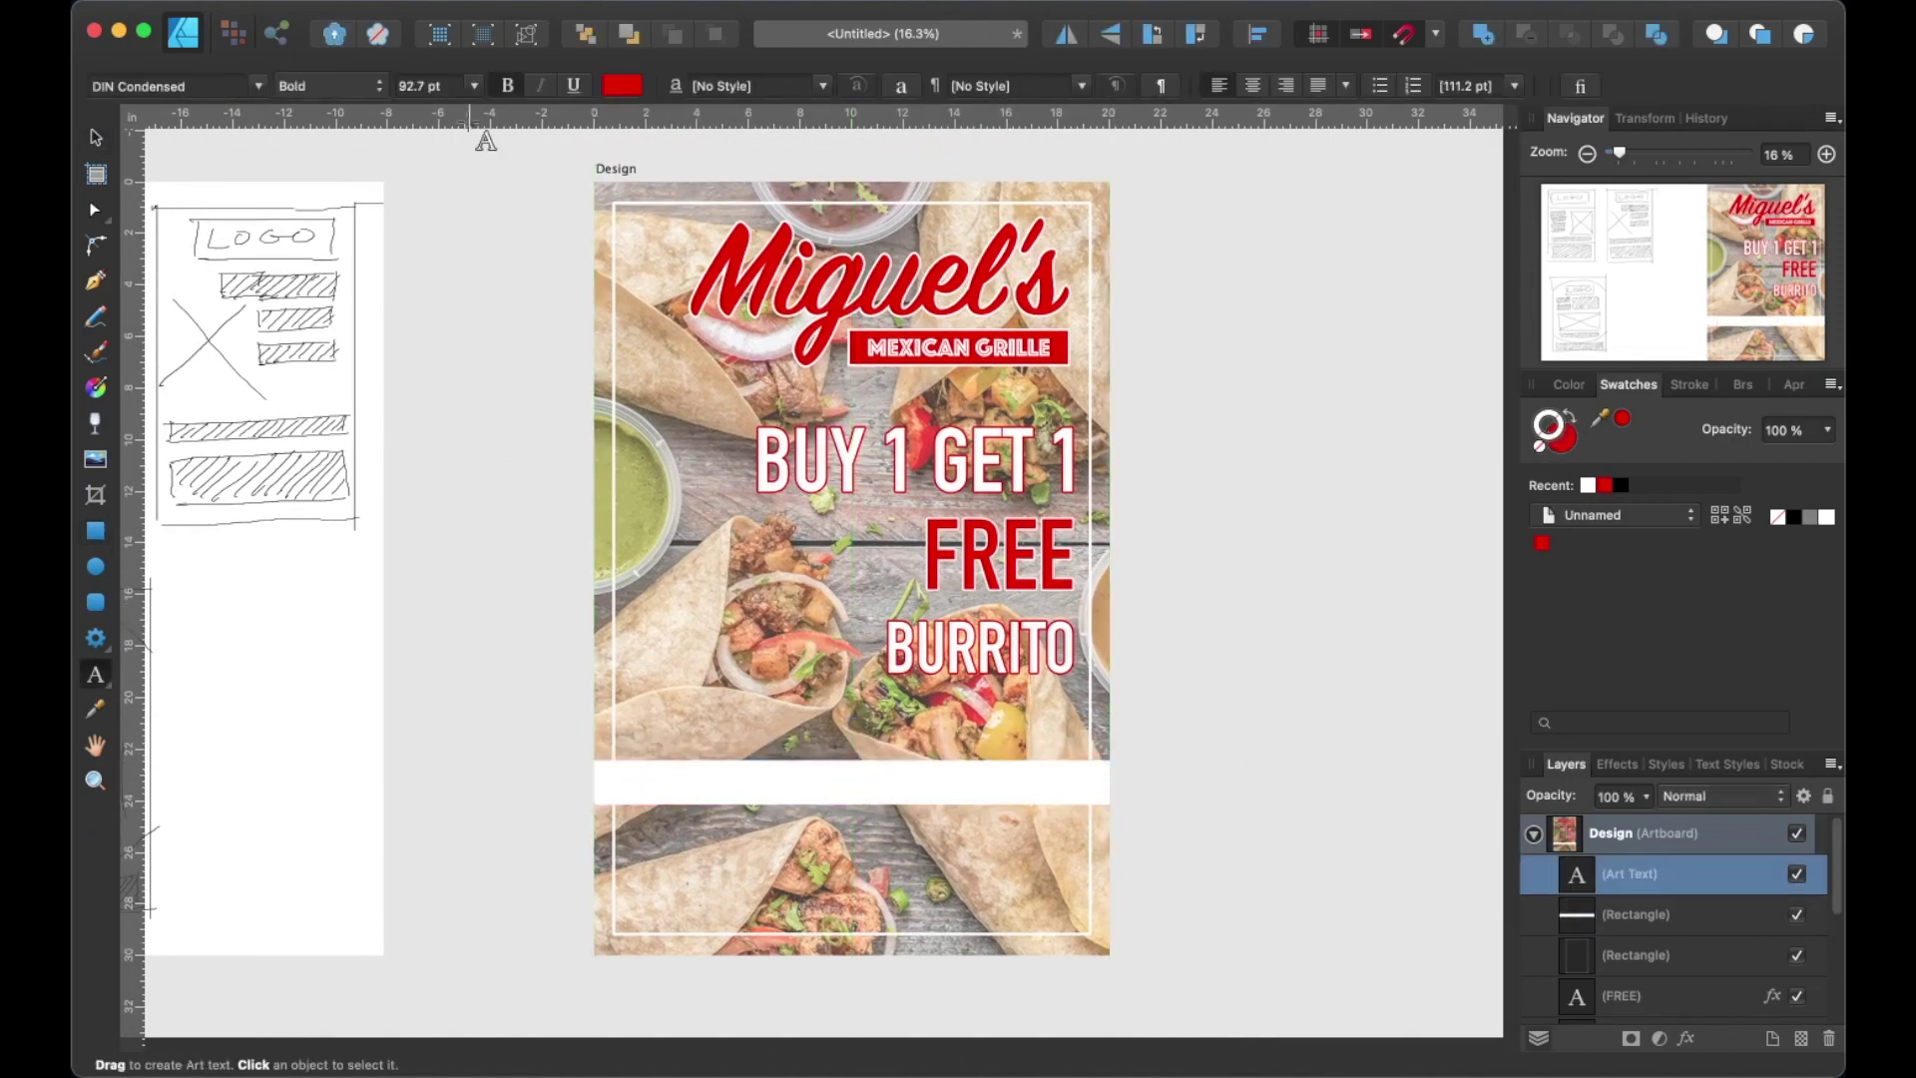
pyautogui.click(175, 85)
pyautogui.scroll(-20, 404, 459)
pyautogui.click(391, 478)
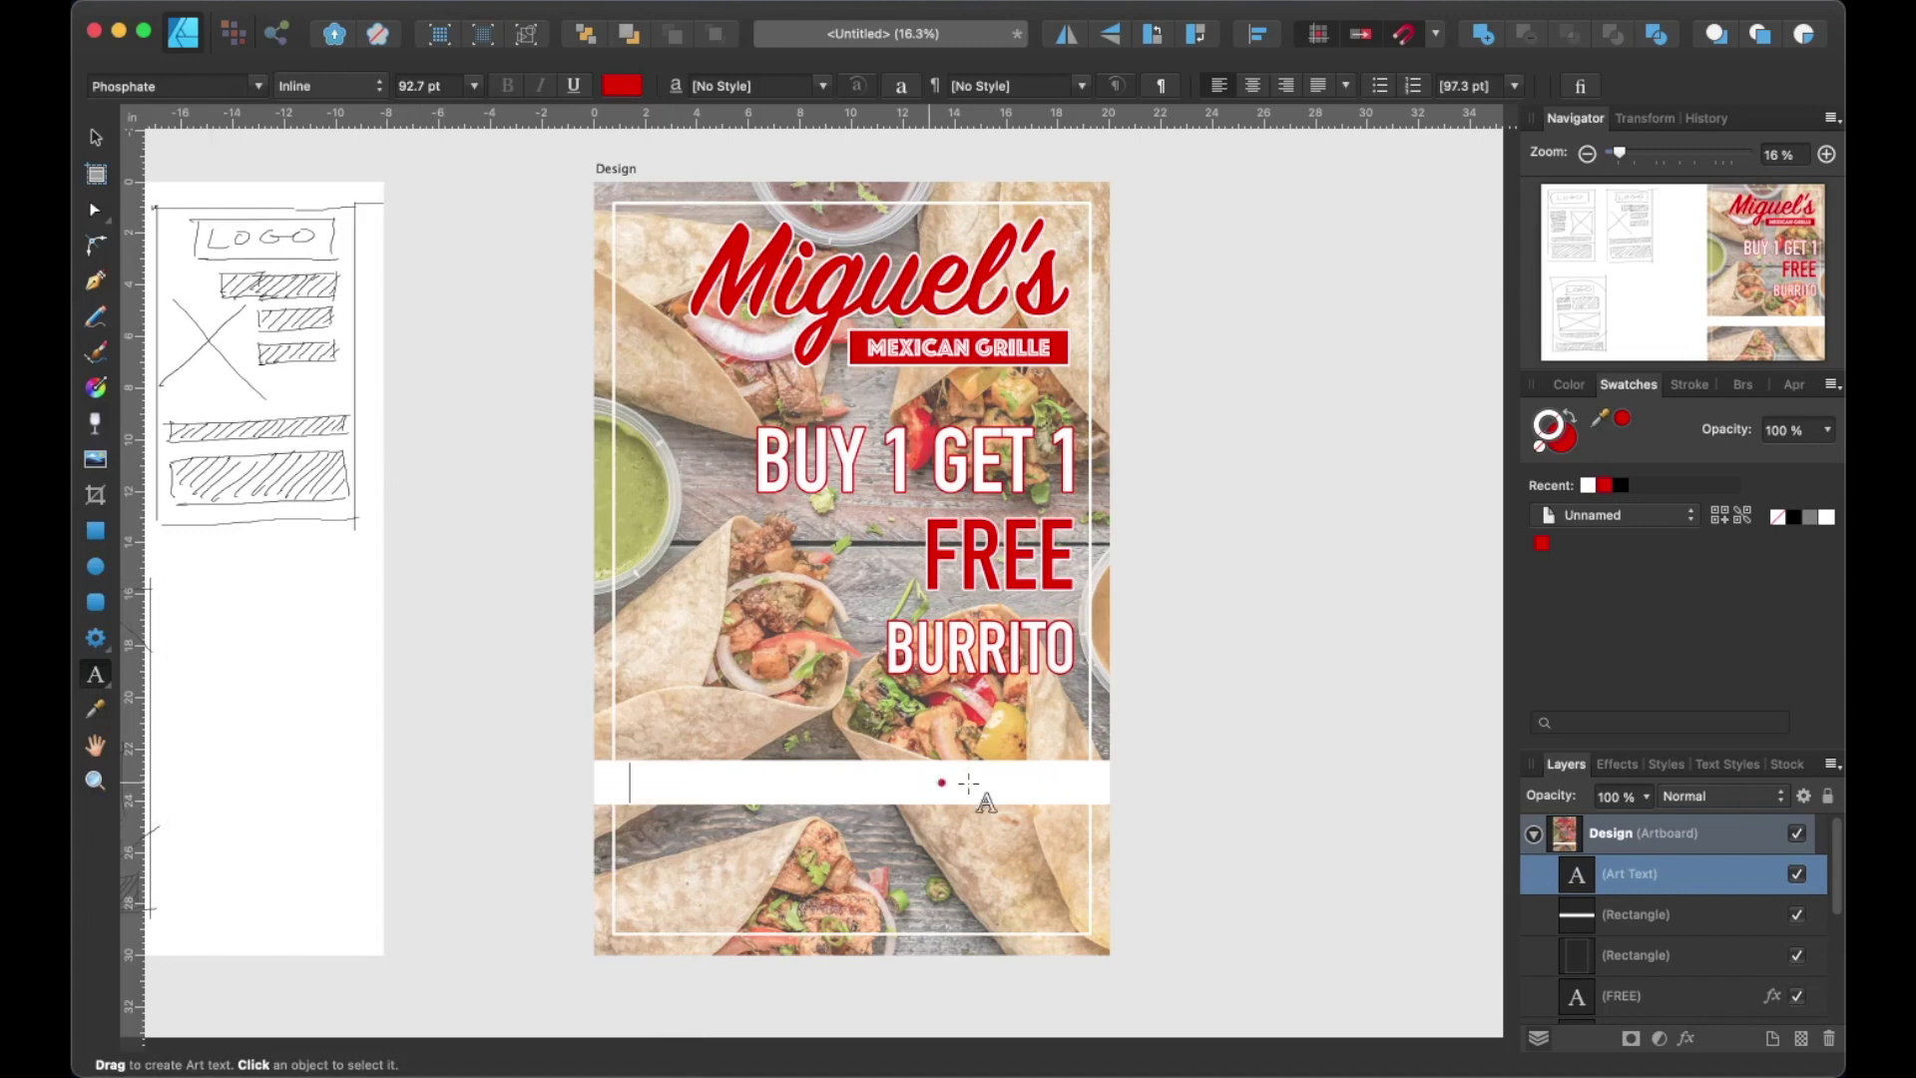
pyautogui.write('AVAILABLE FOR A LIMITED TIME ONLY')
# Set the limited-time text to 75 pt and centre it within the white band.
pyautogui.press('super+a')
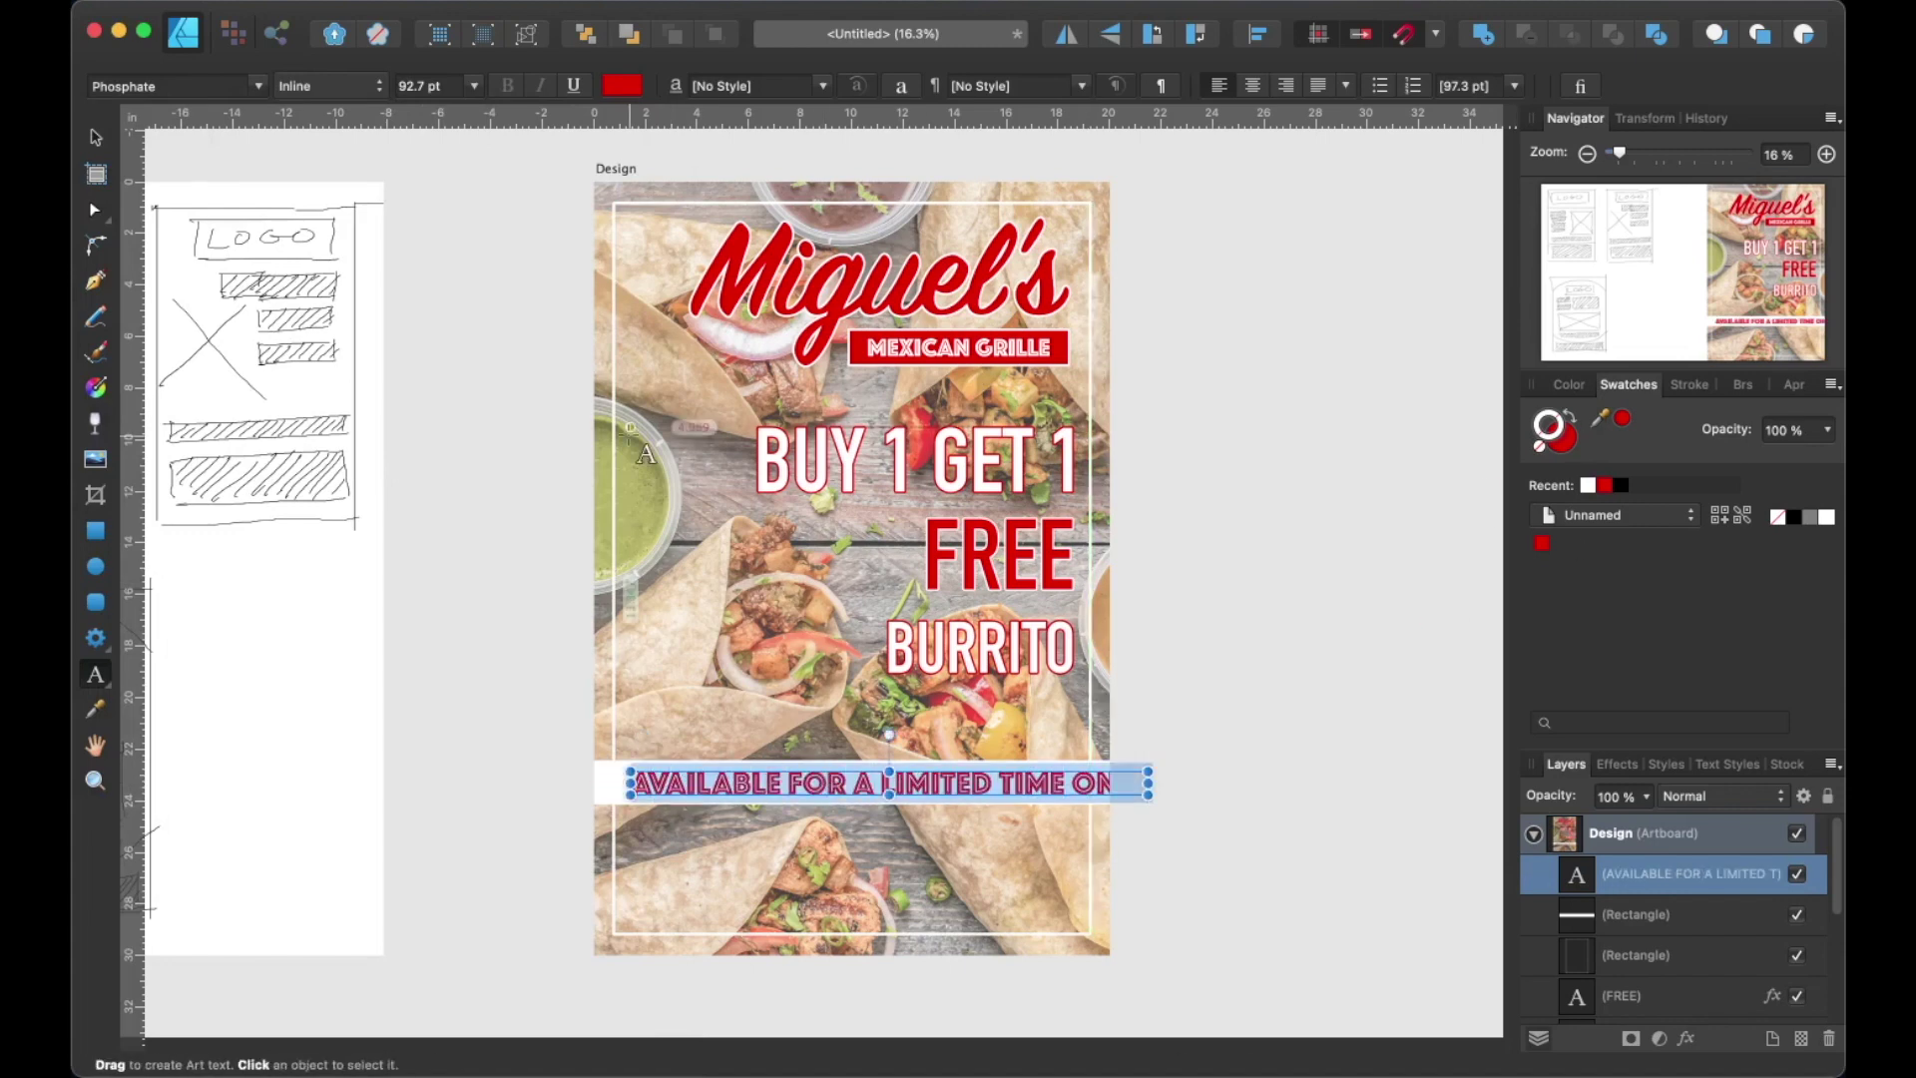
pyautogui.click(429, 86)
pyautogui.write('75')
pyautogui.press('Return')
pyautogui.click(95, 136)
pyautogui.moveTo(899, 793); pyautogui.dragTo(912, 793)
pyautogui.click(815, 684)
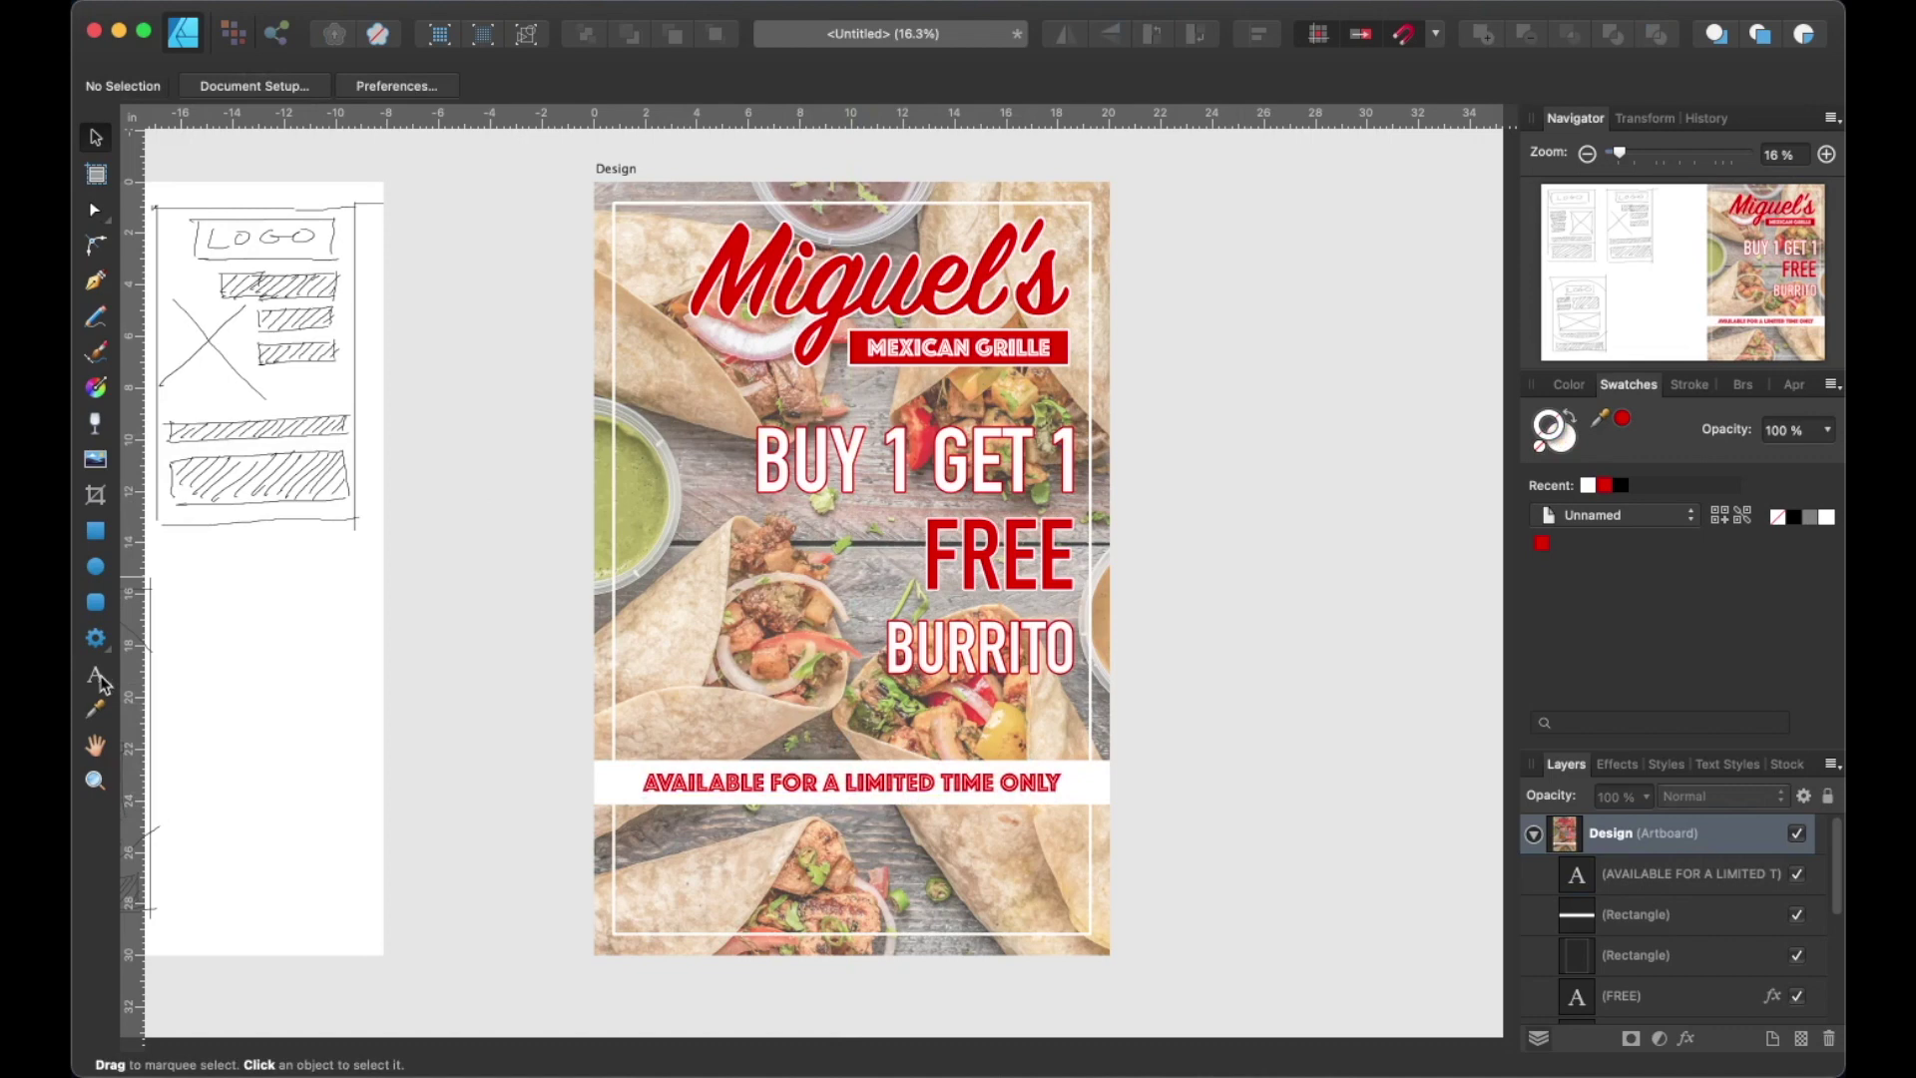
# Create a text frame below the white band, spanning the inside of the white border, and fill it with filler text.
pyautogui.moveTo(99, 682); pyautogui.dragTo(190, 706)
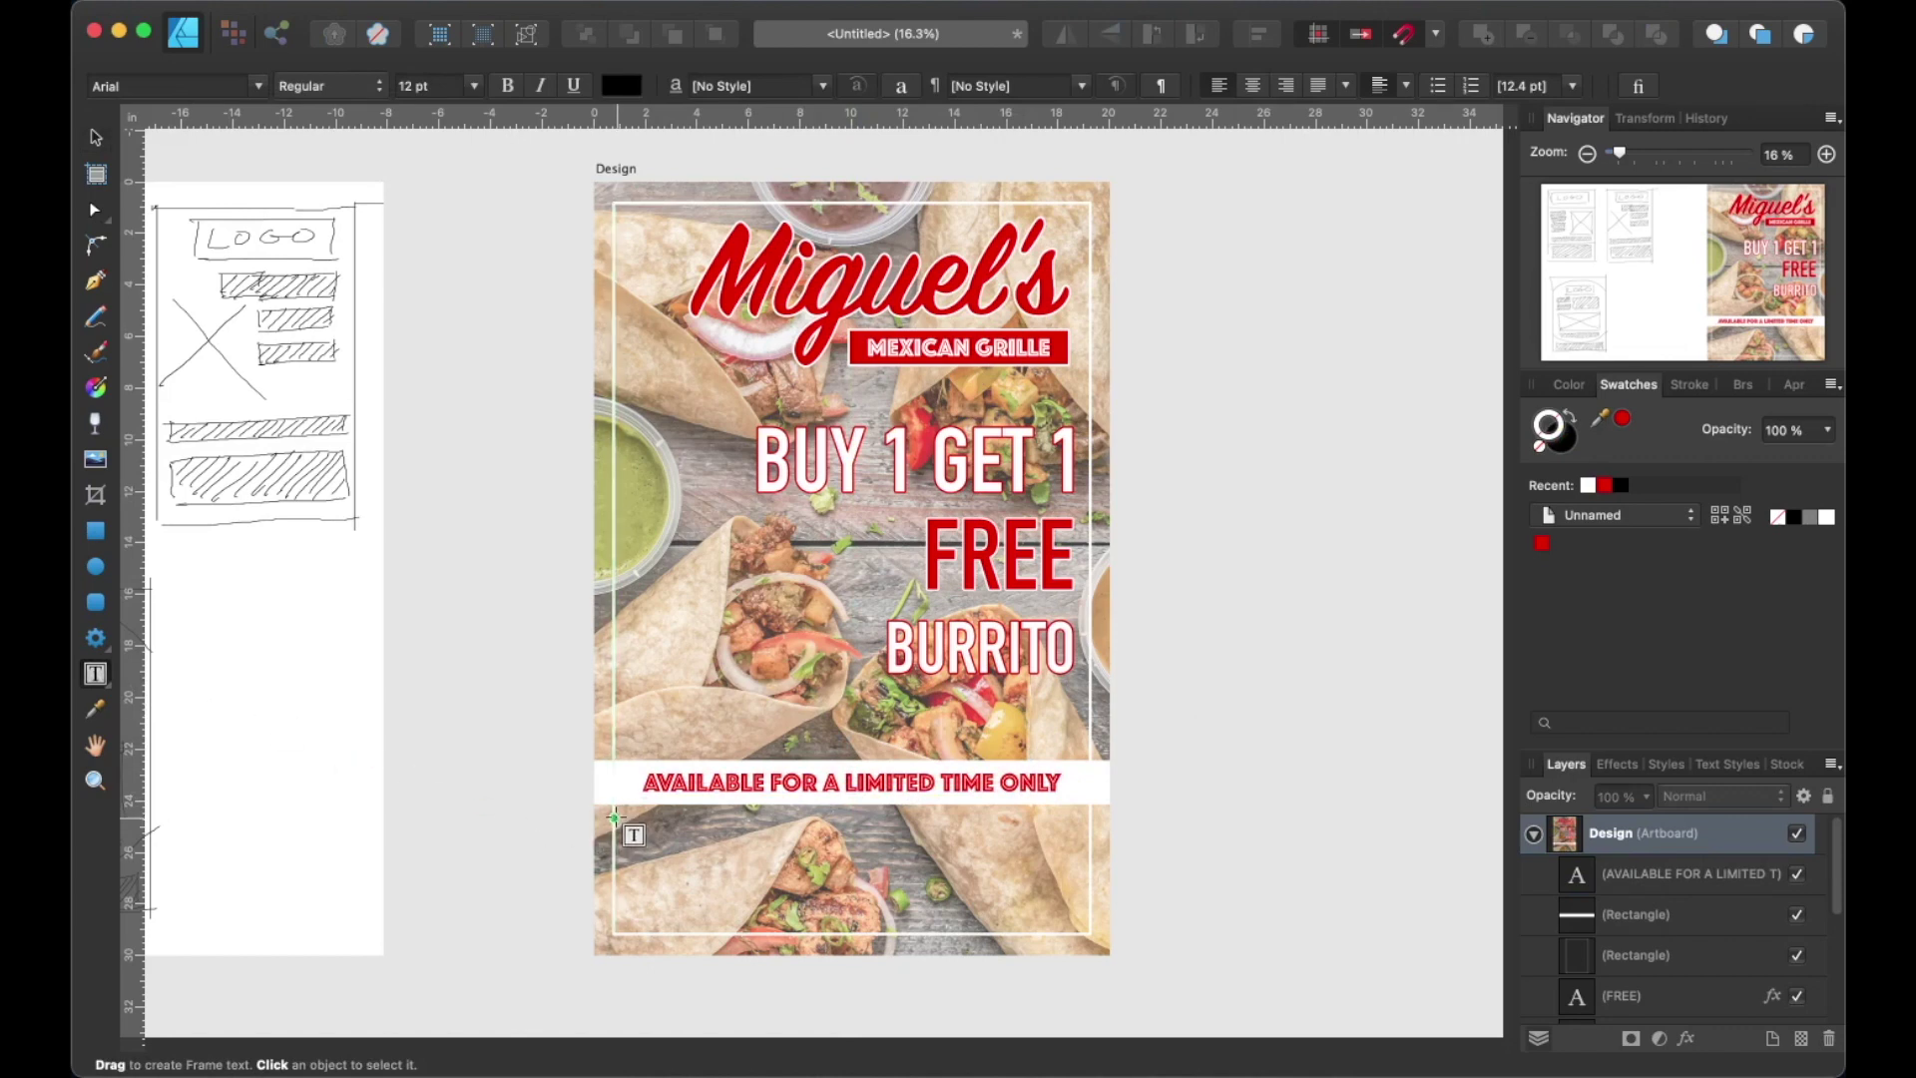
pyautogui.moveTo(614, 816); pyautogui.dragTo(1090, 933)
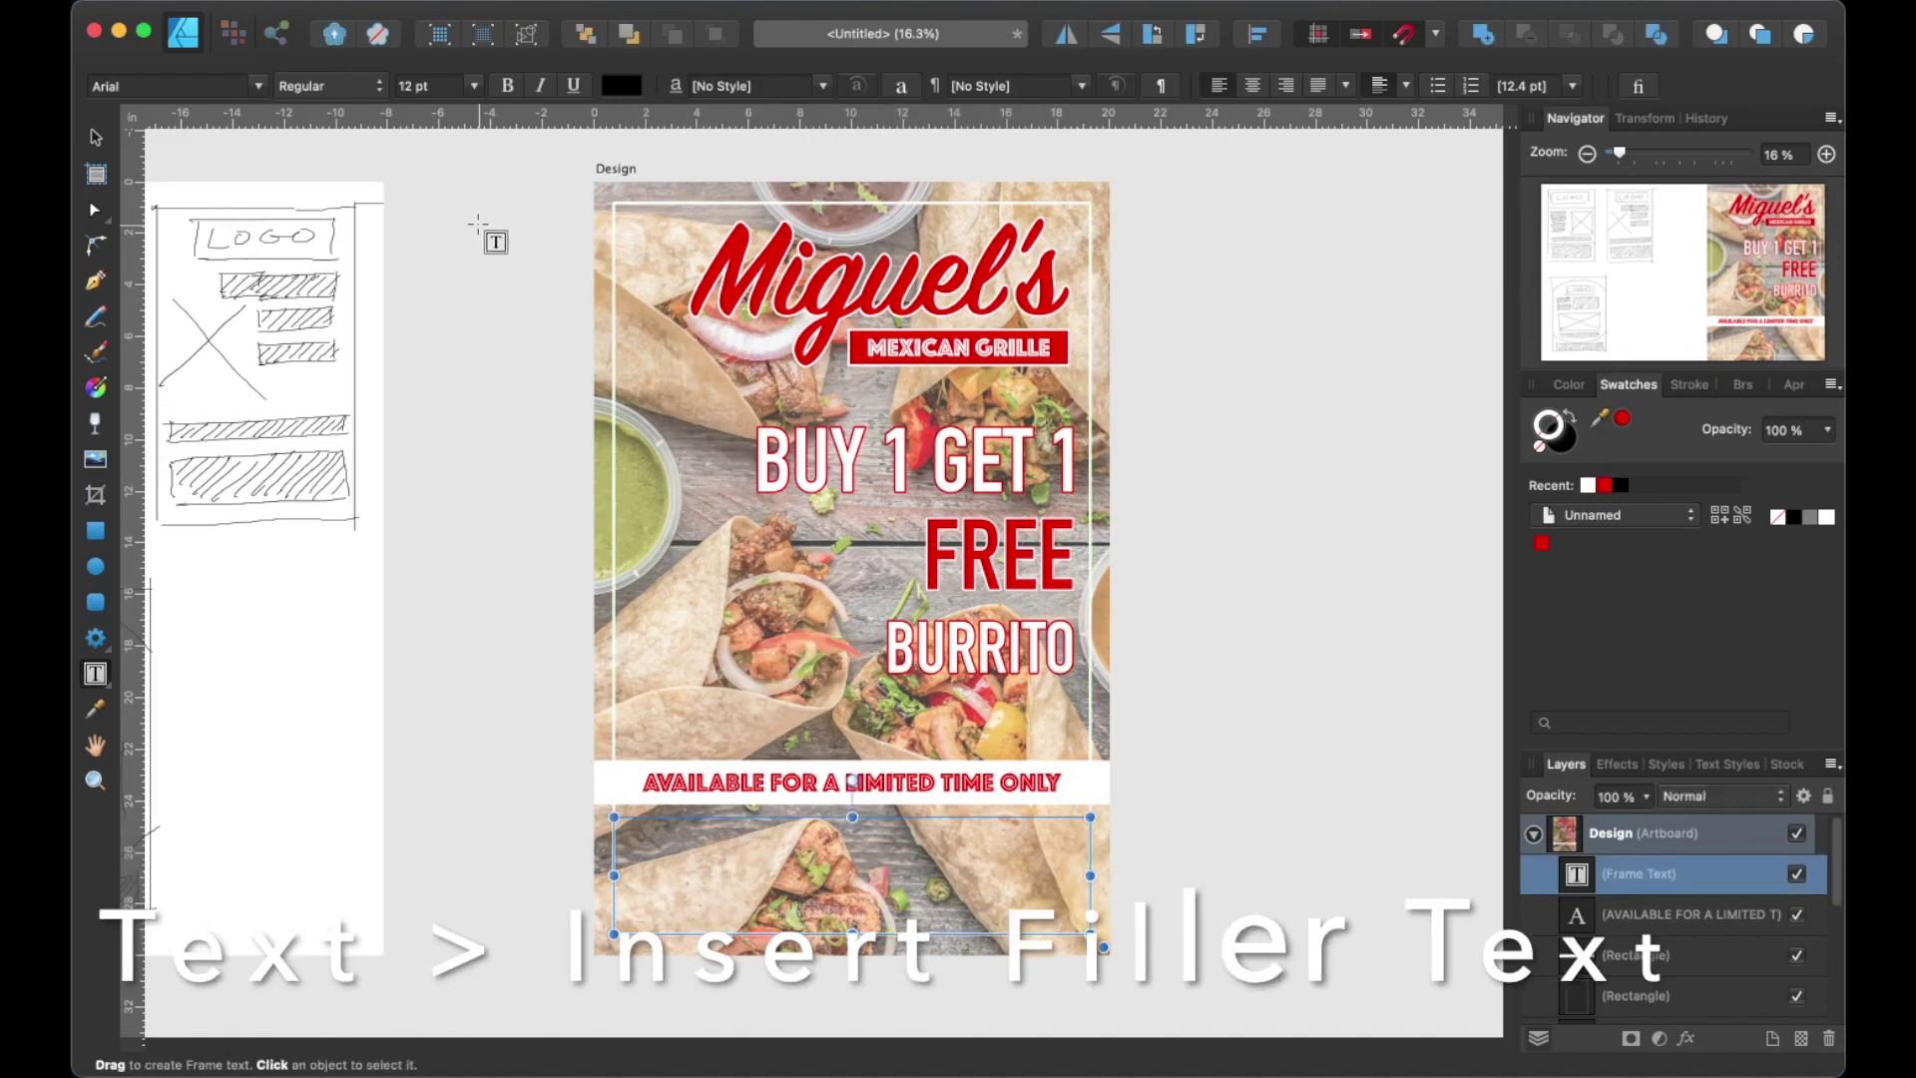
pyautogui.click(445, 2)
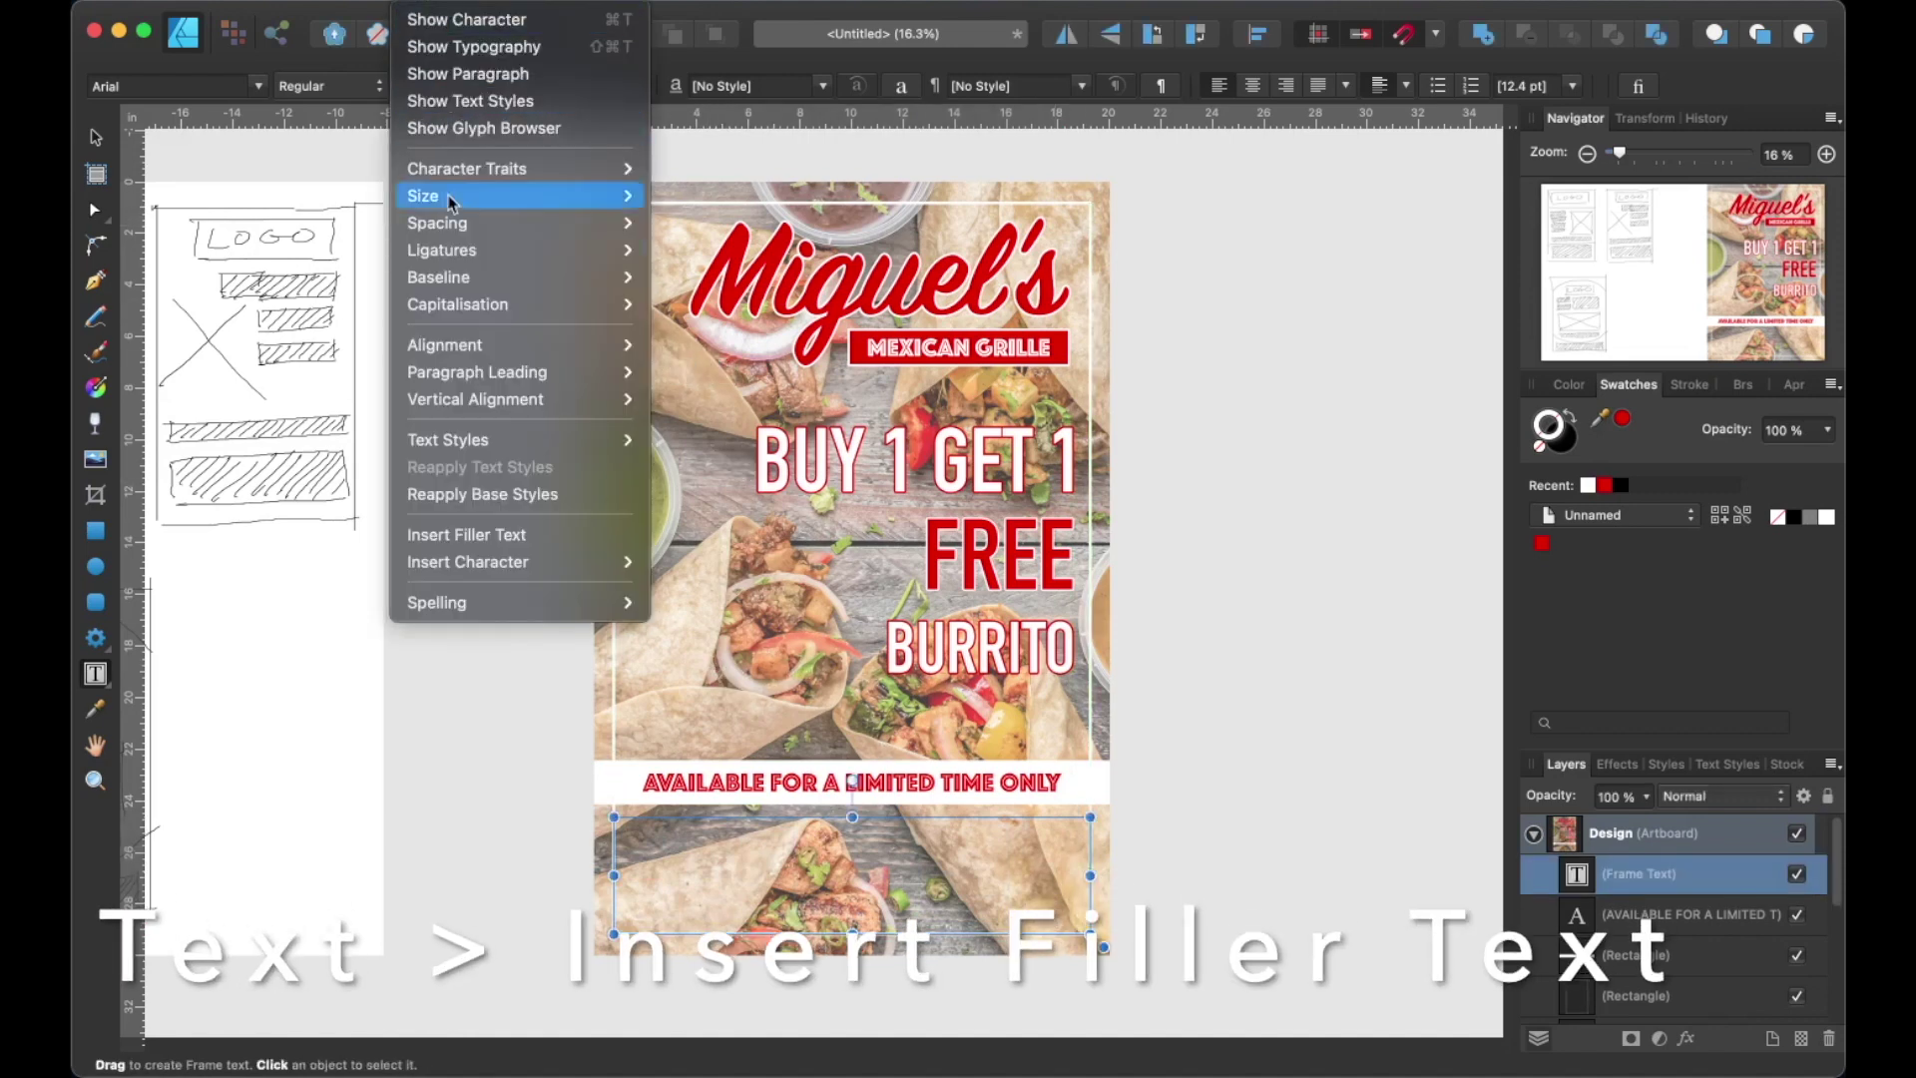
pyautogui.click(572, 548)
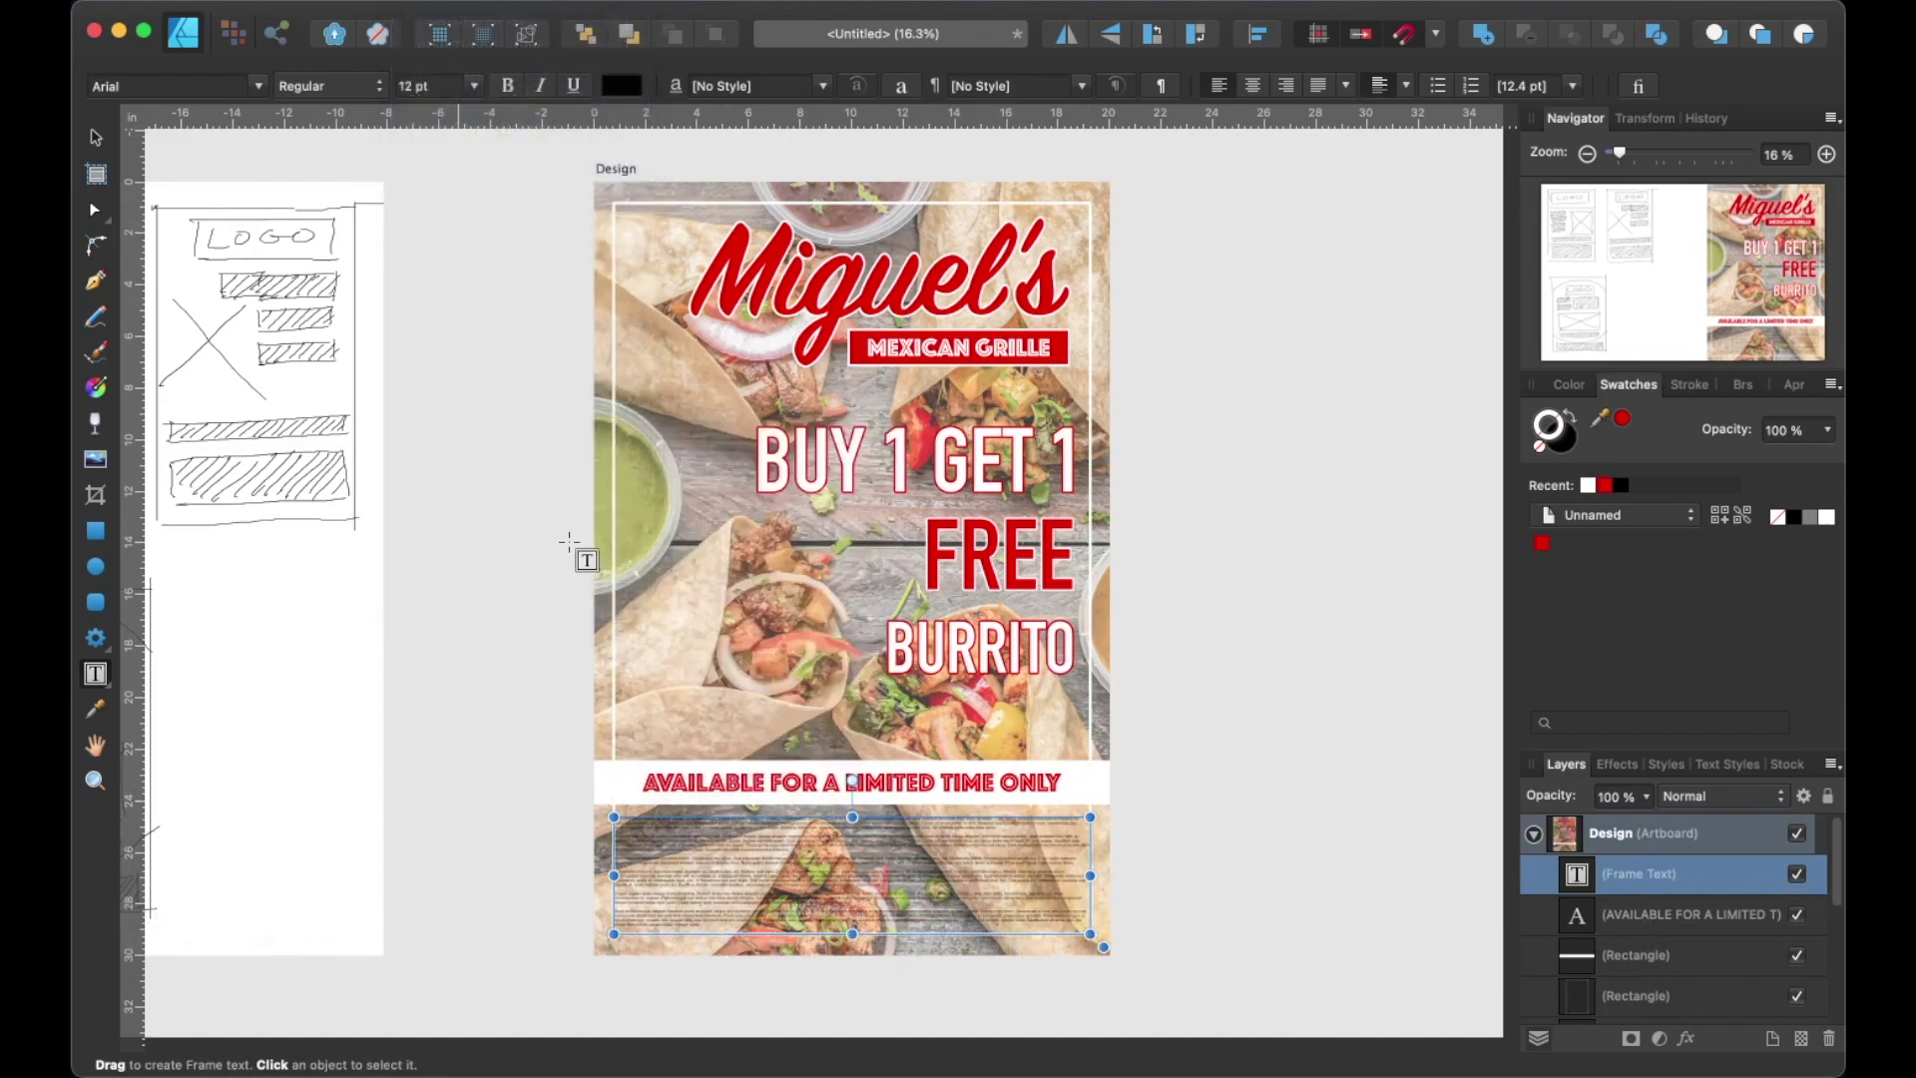
# Format all the filler text as DIN Condensed Bold at 36 pt with a white fill.
pyautogui.press('super+a')
pyautogui.click(257, 86)
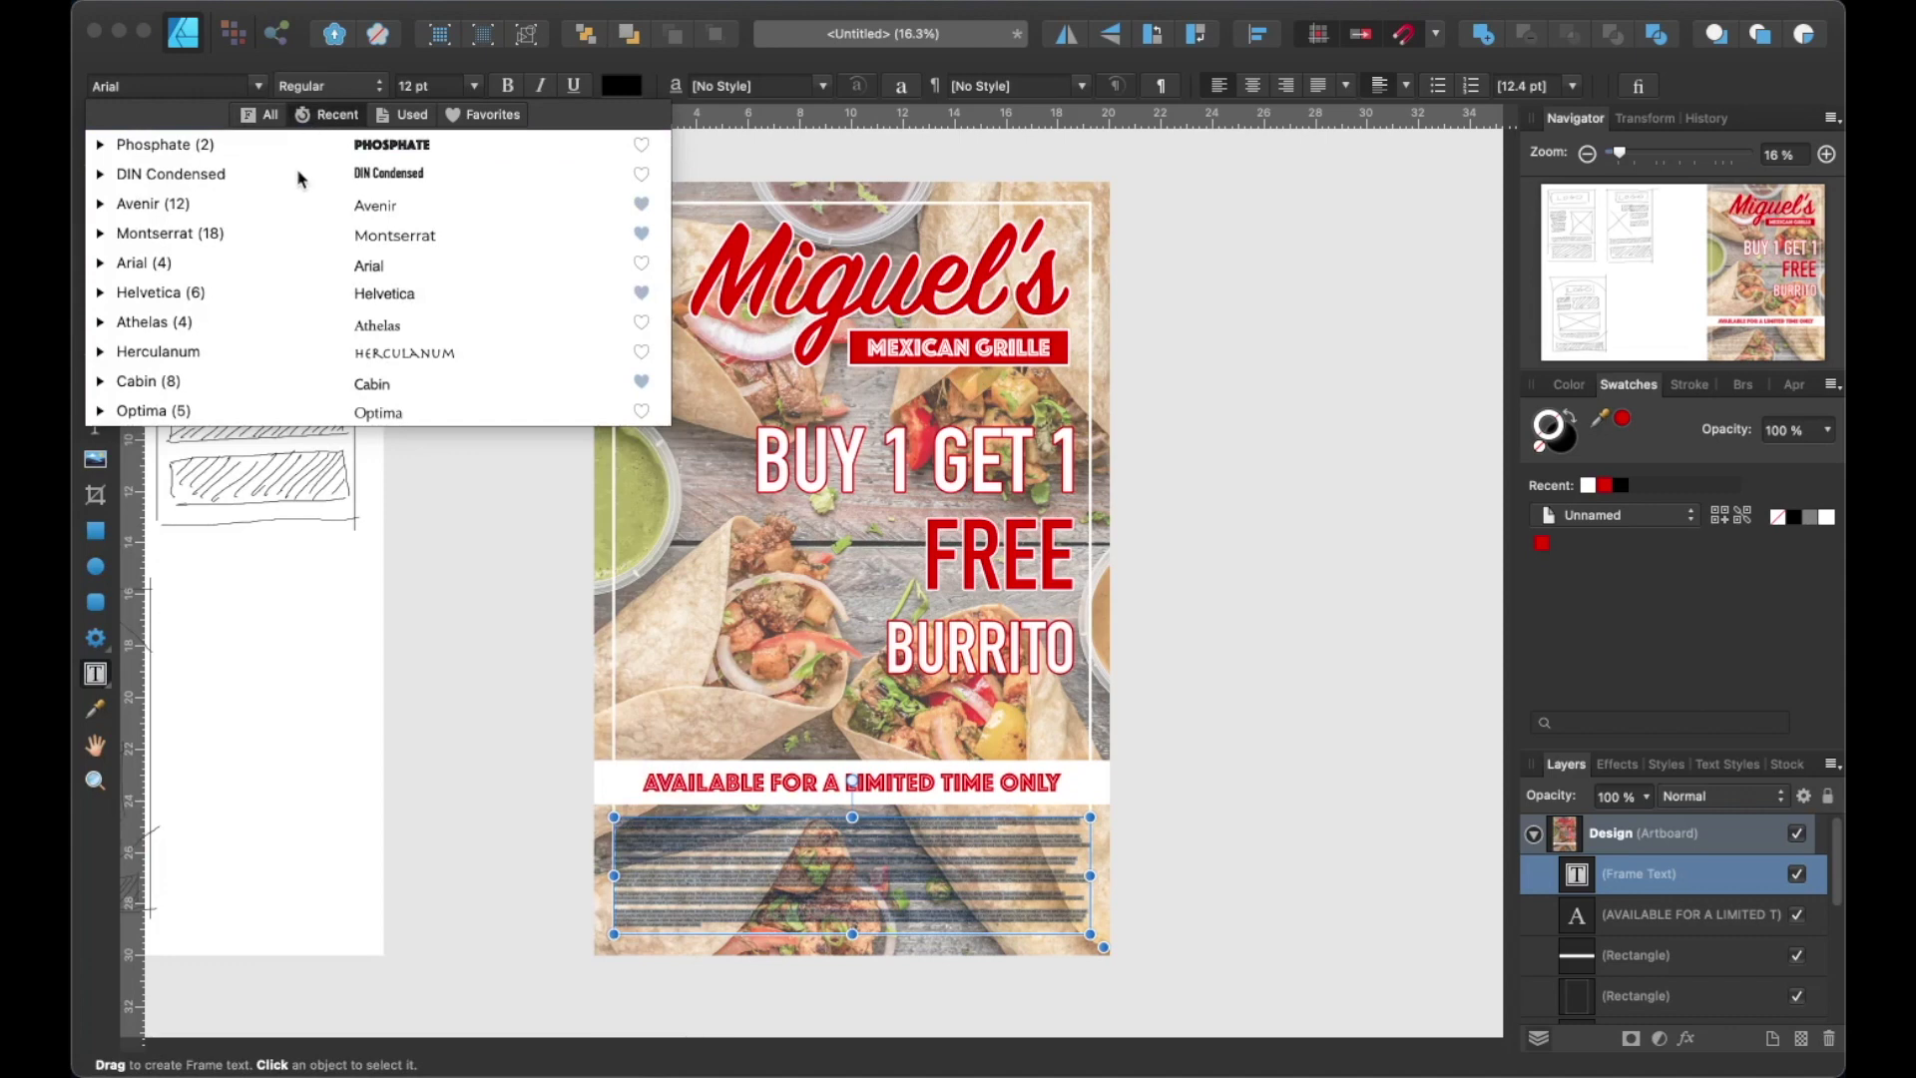
pyautogui.click(300, 173)
pyautogui.click(473, 86)
pyautogui.click(429, 555)
pyautogui.click(1566, 444)
pyautogui.click(1587, 485)
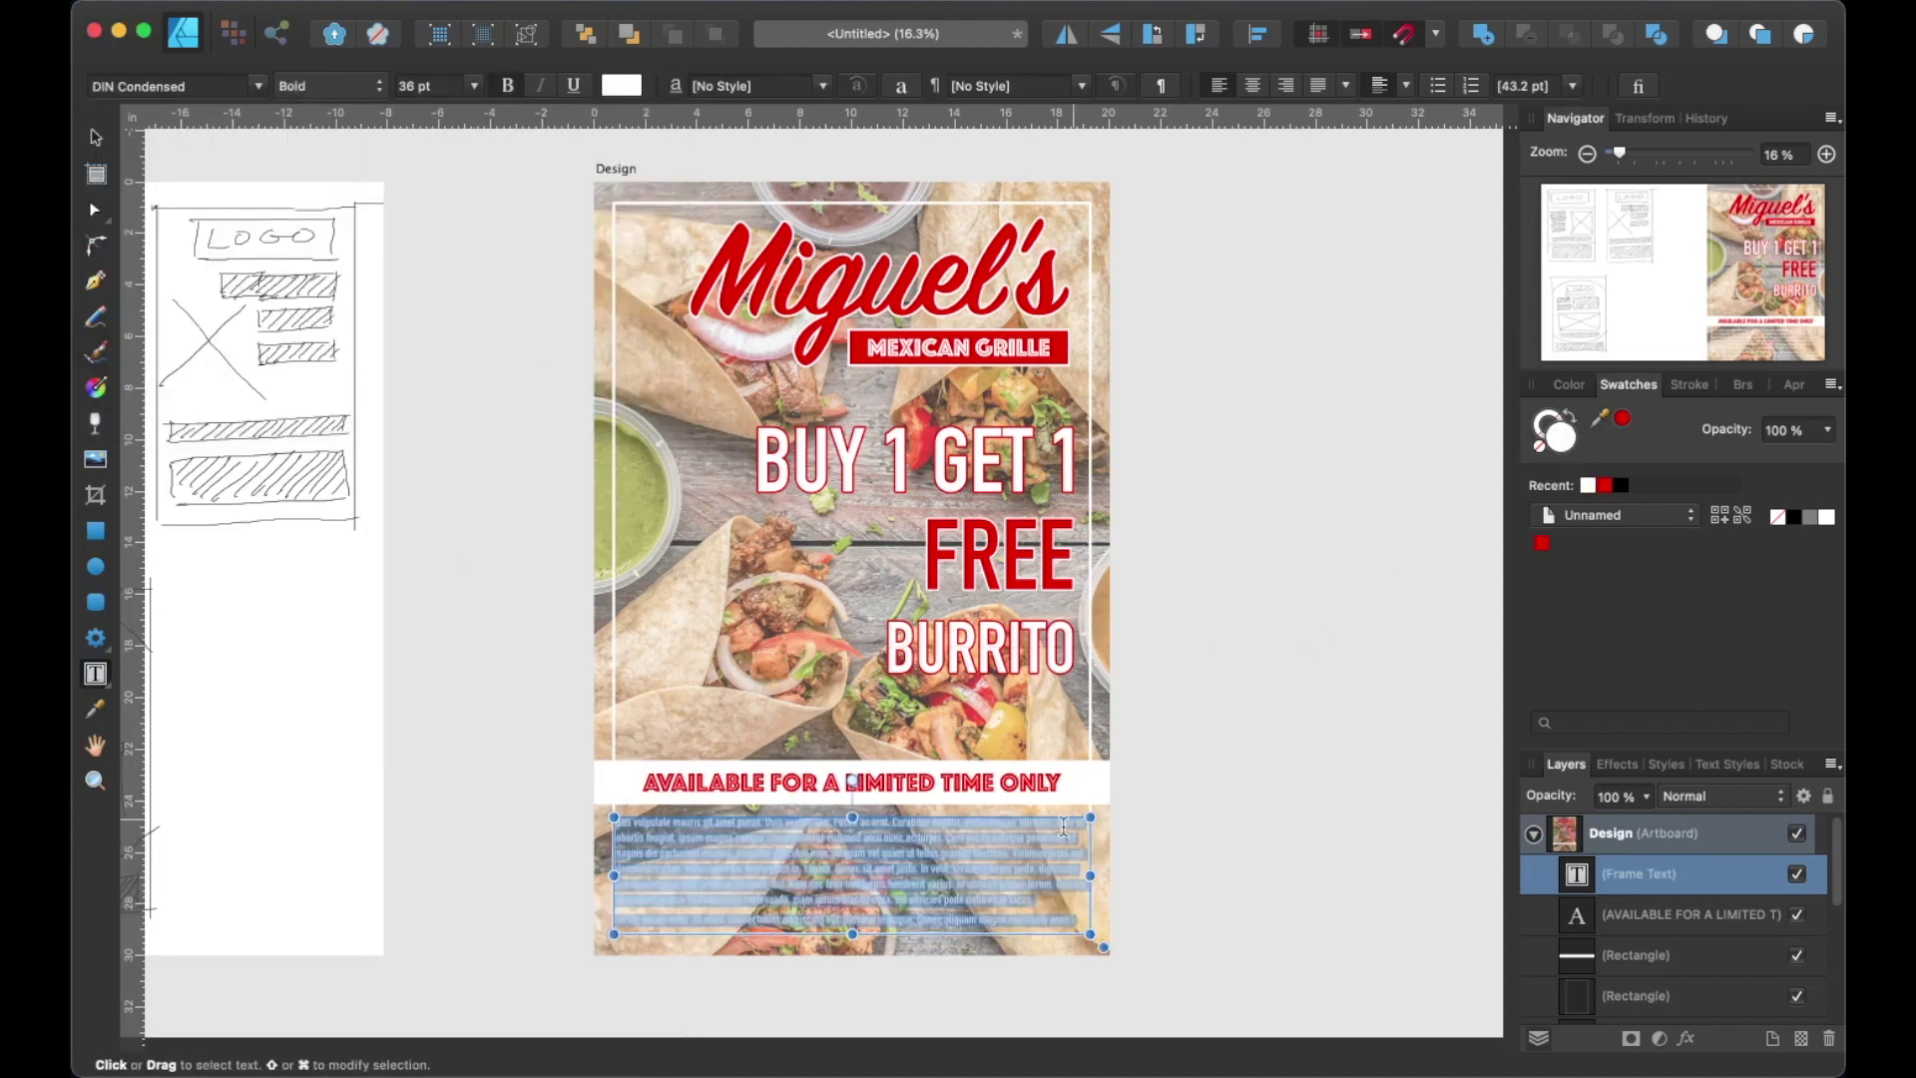
# Centre-align the filler text and narrow its frame slightly from both sides, clear of the white border.
pyautogui.click(1253, 86)
pyautogui.moveTo(1090, 875); pyautogui.dragTo(1073, 875)
pyautogui.moveTo(615, 875); pyautogui.dragTo(631, 850)
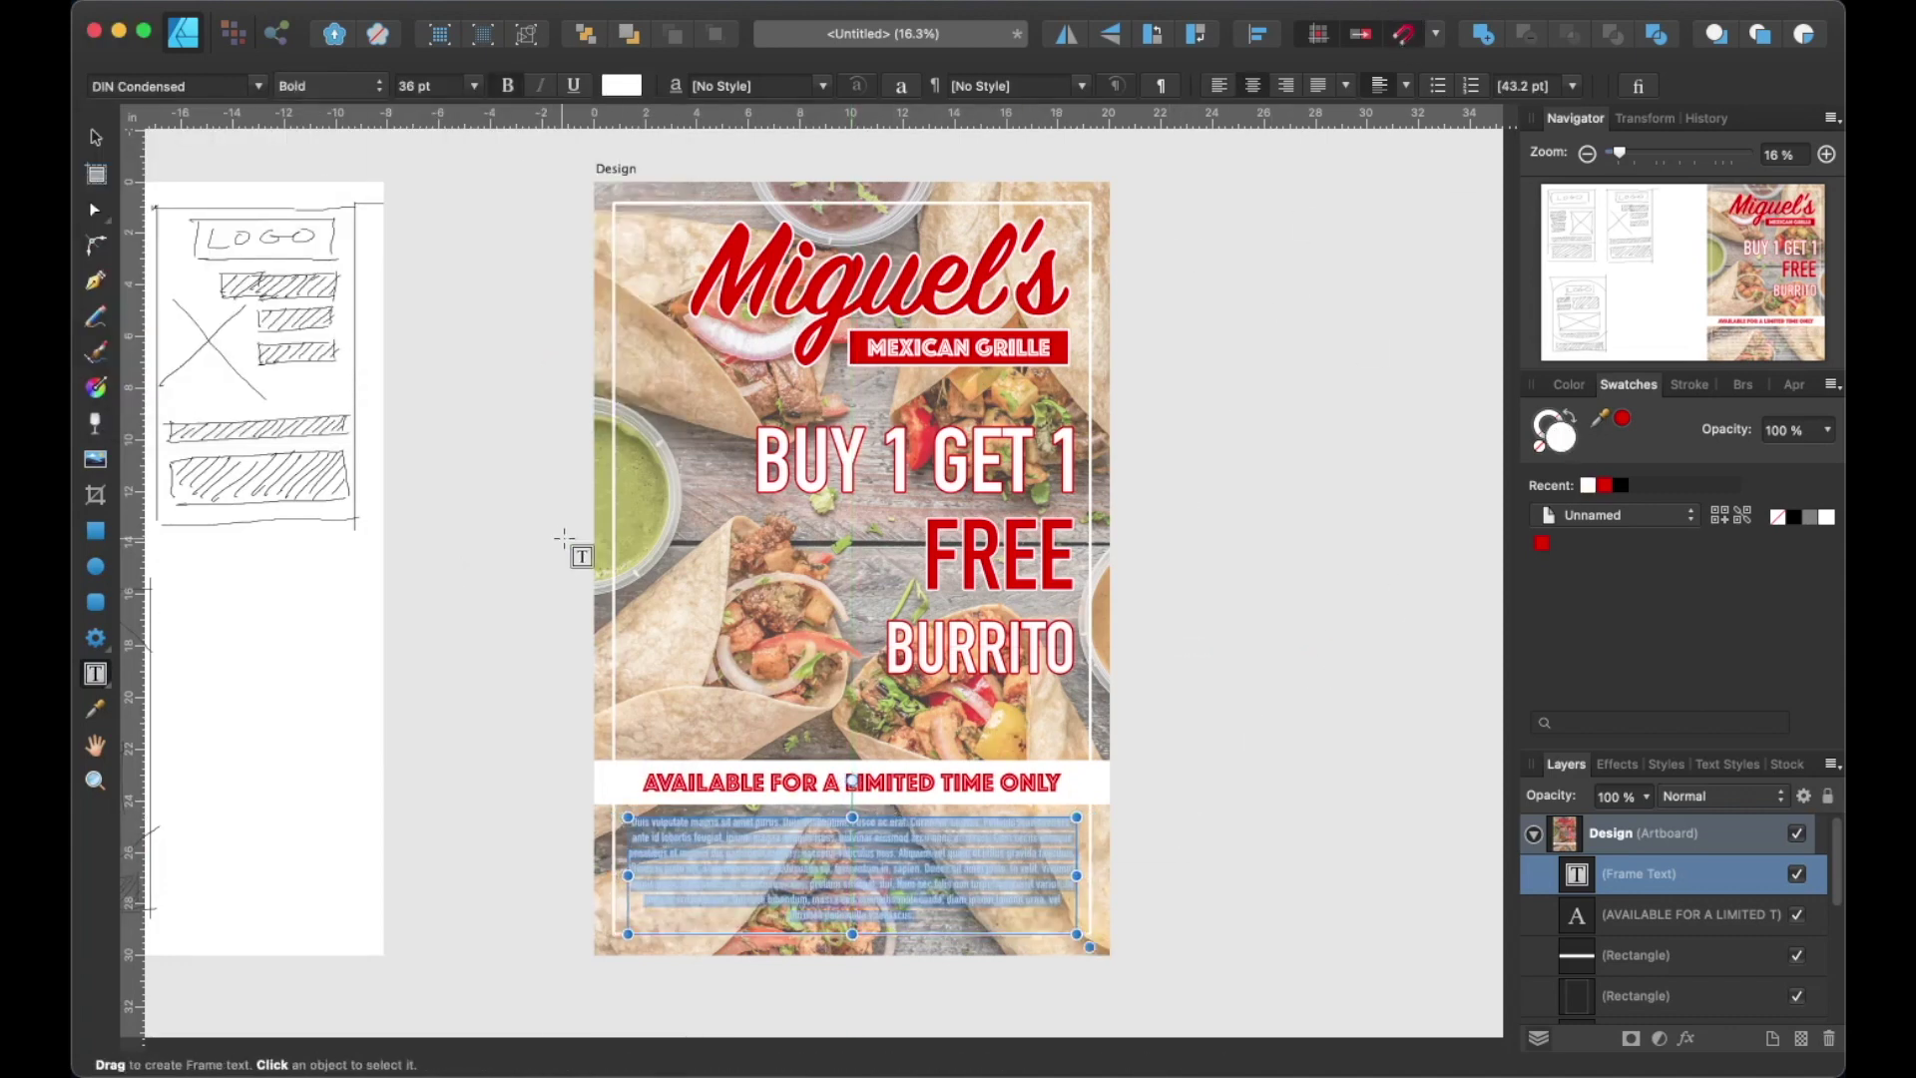
pyautogui.click(1656, 910)
pyautogui.press('v')
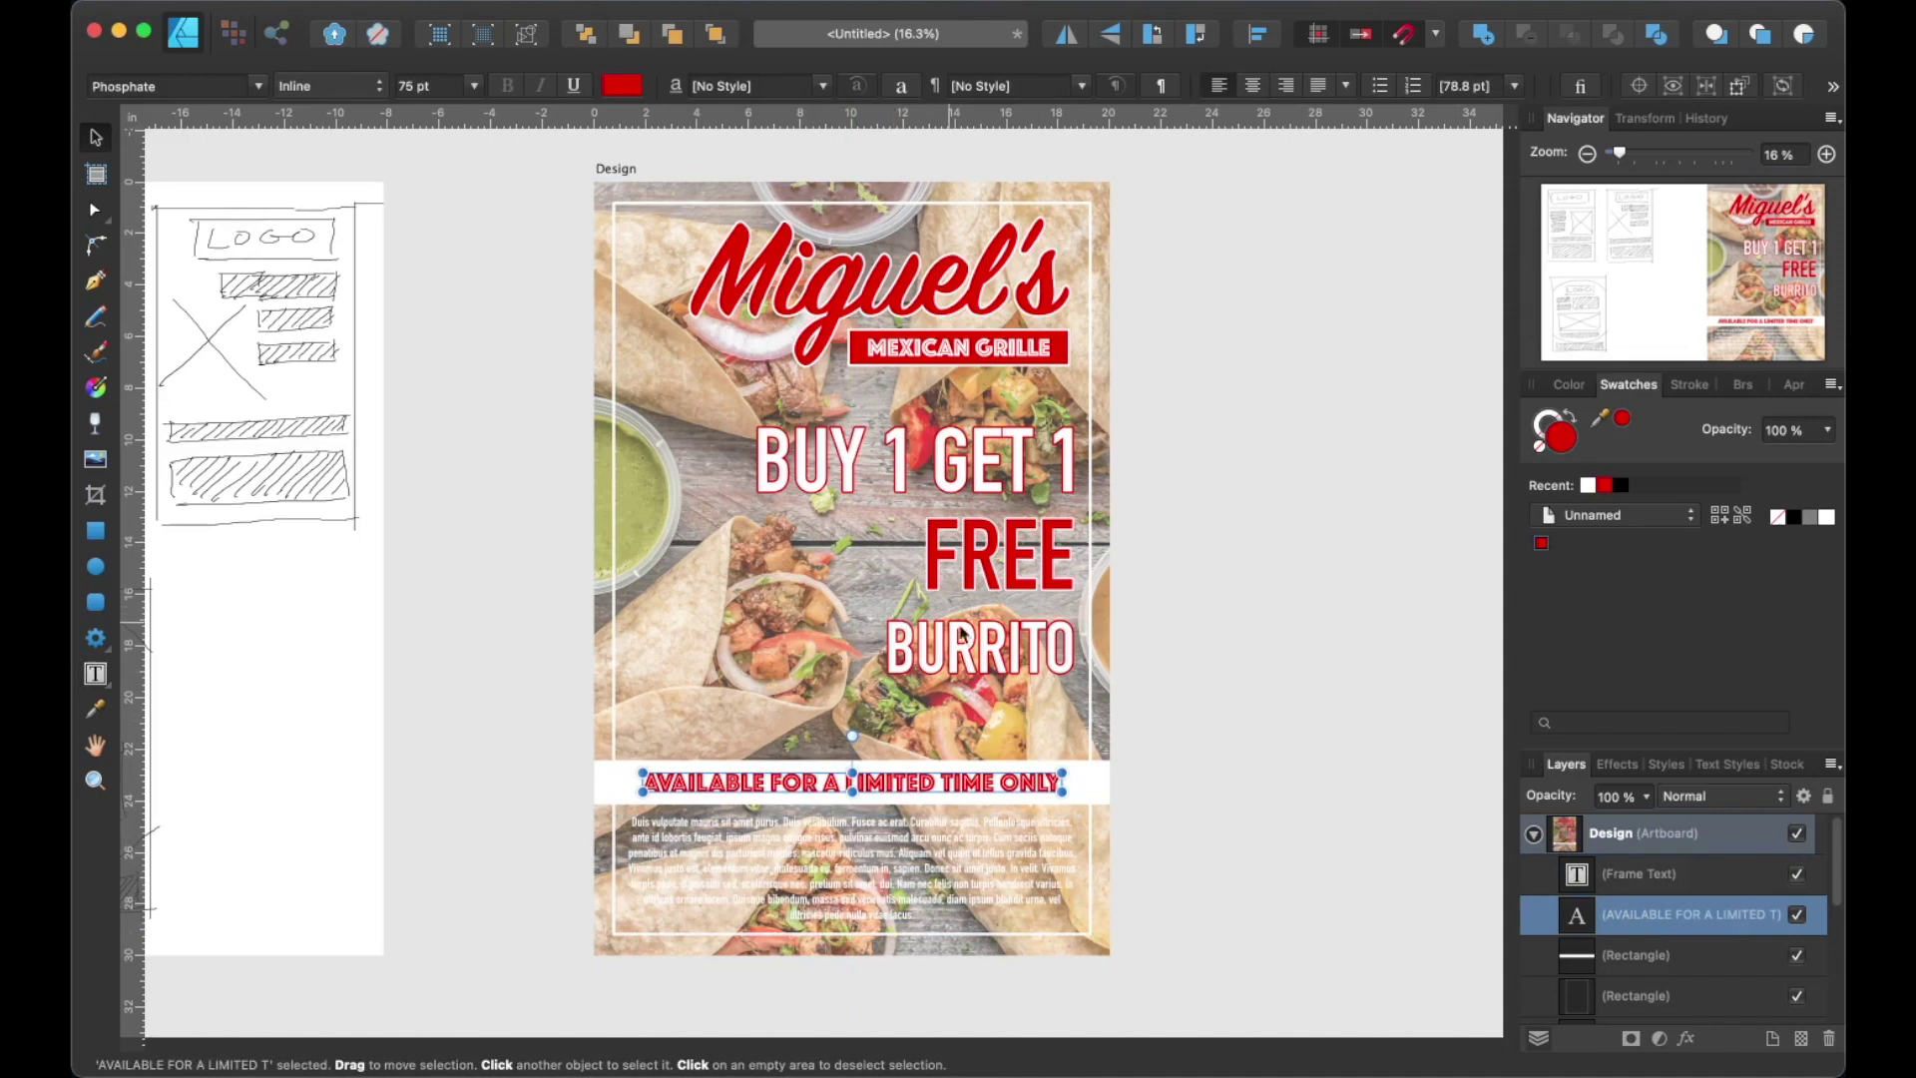
pyautogui.click(1223, 834)
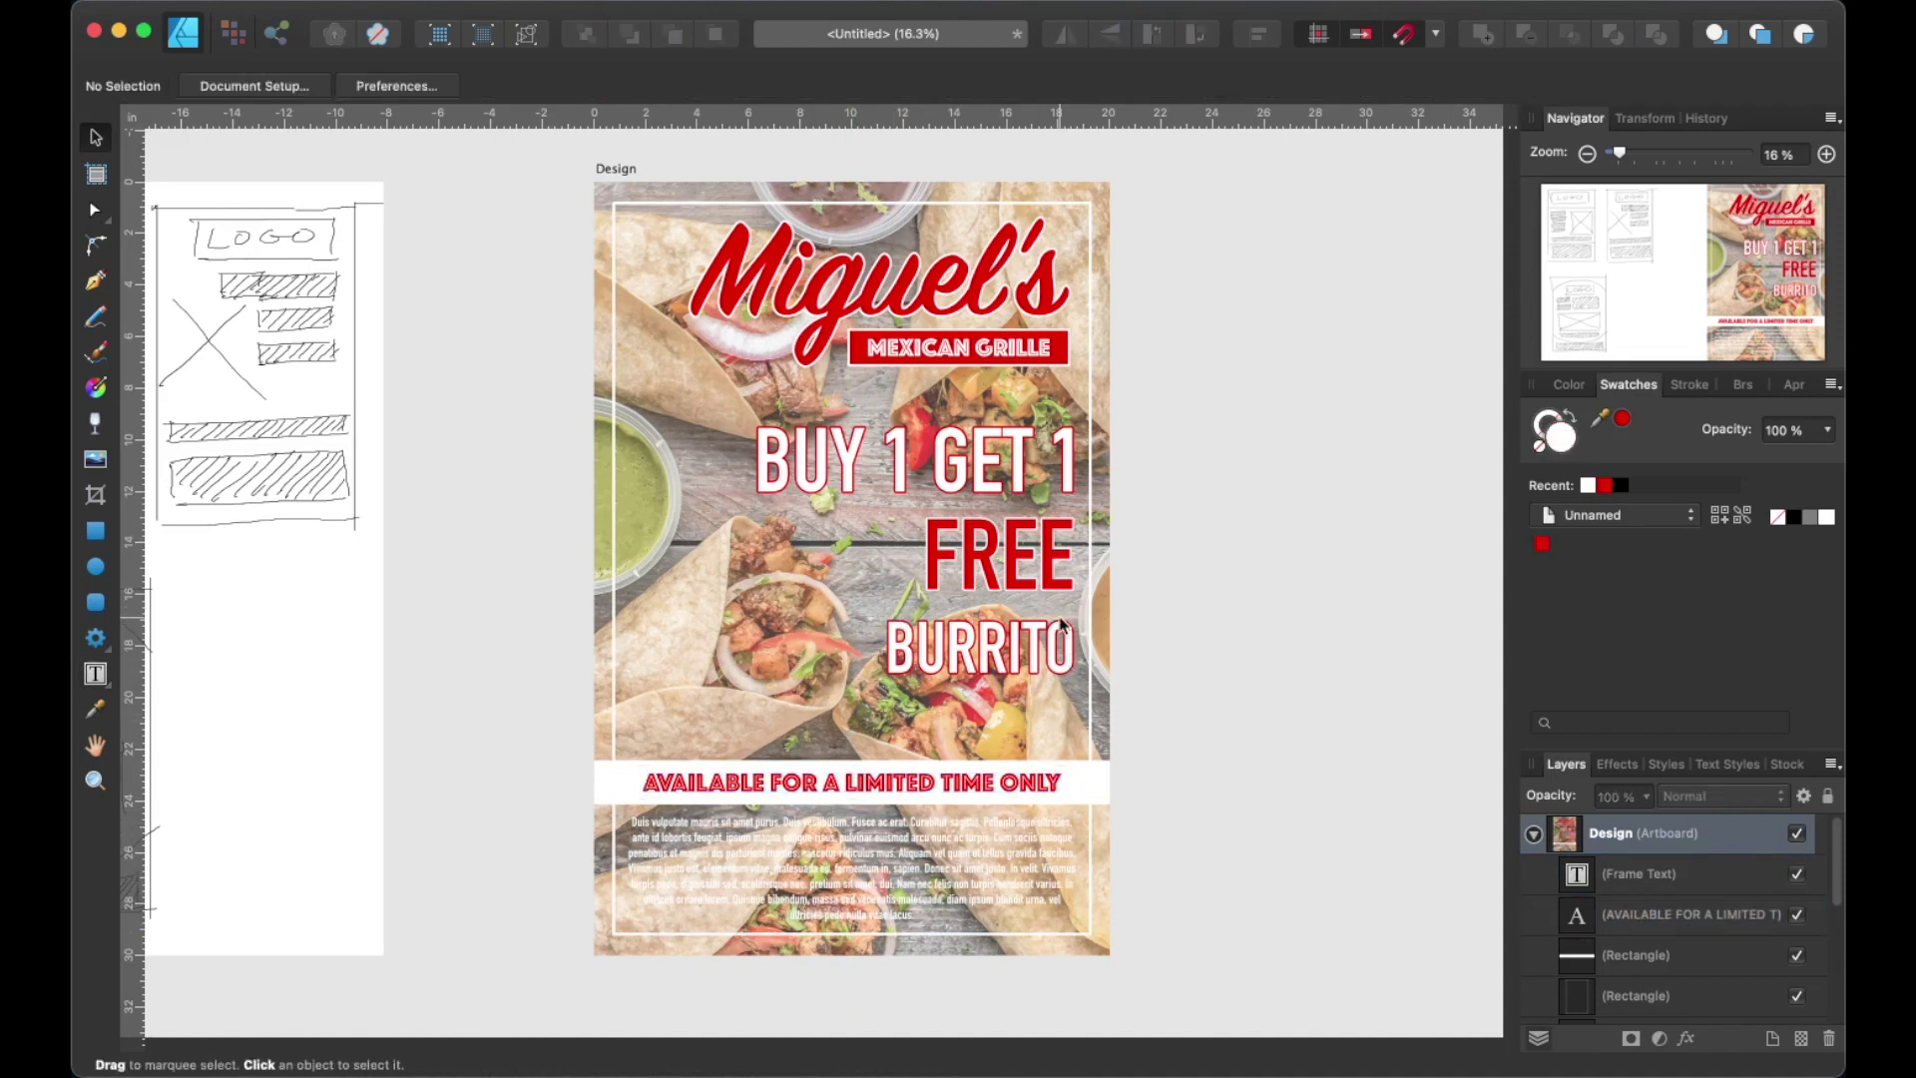
pyautogui.moveTo(1164, 842)
pyautogui.mouseDown()
pyautogui.moveTo(1165, 807)
pyautogui.moveTo(1172, 828)
pyautogui.mouseUp()
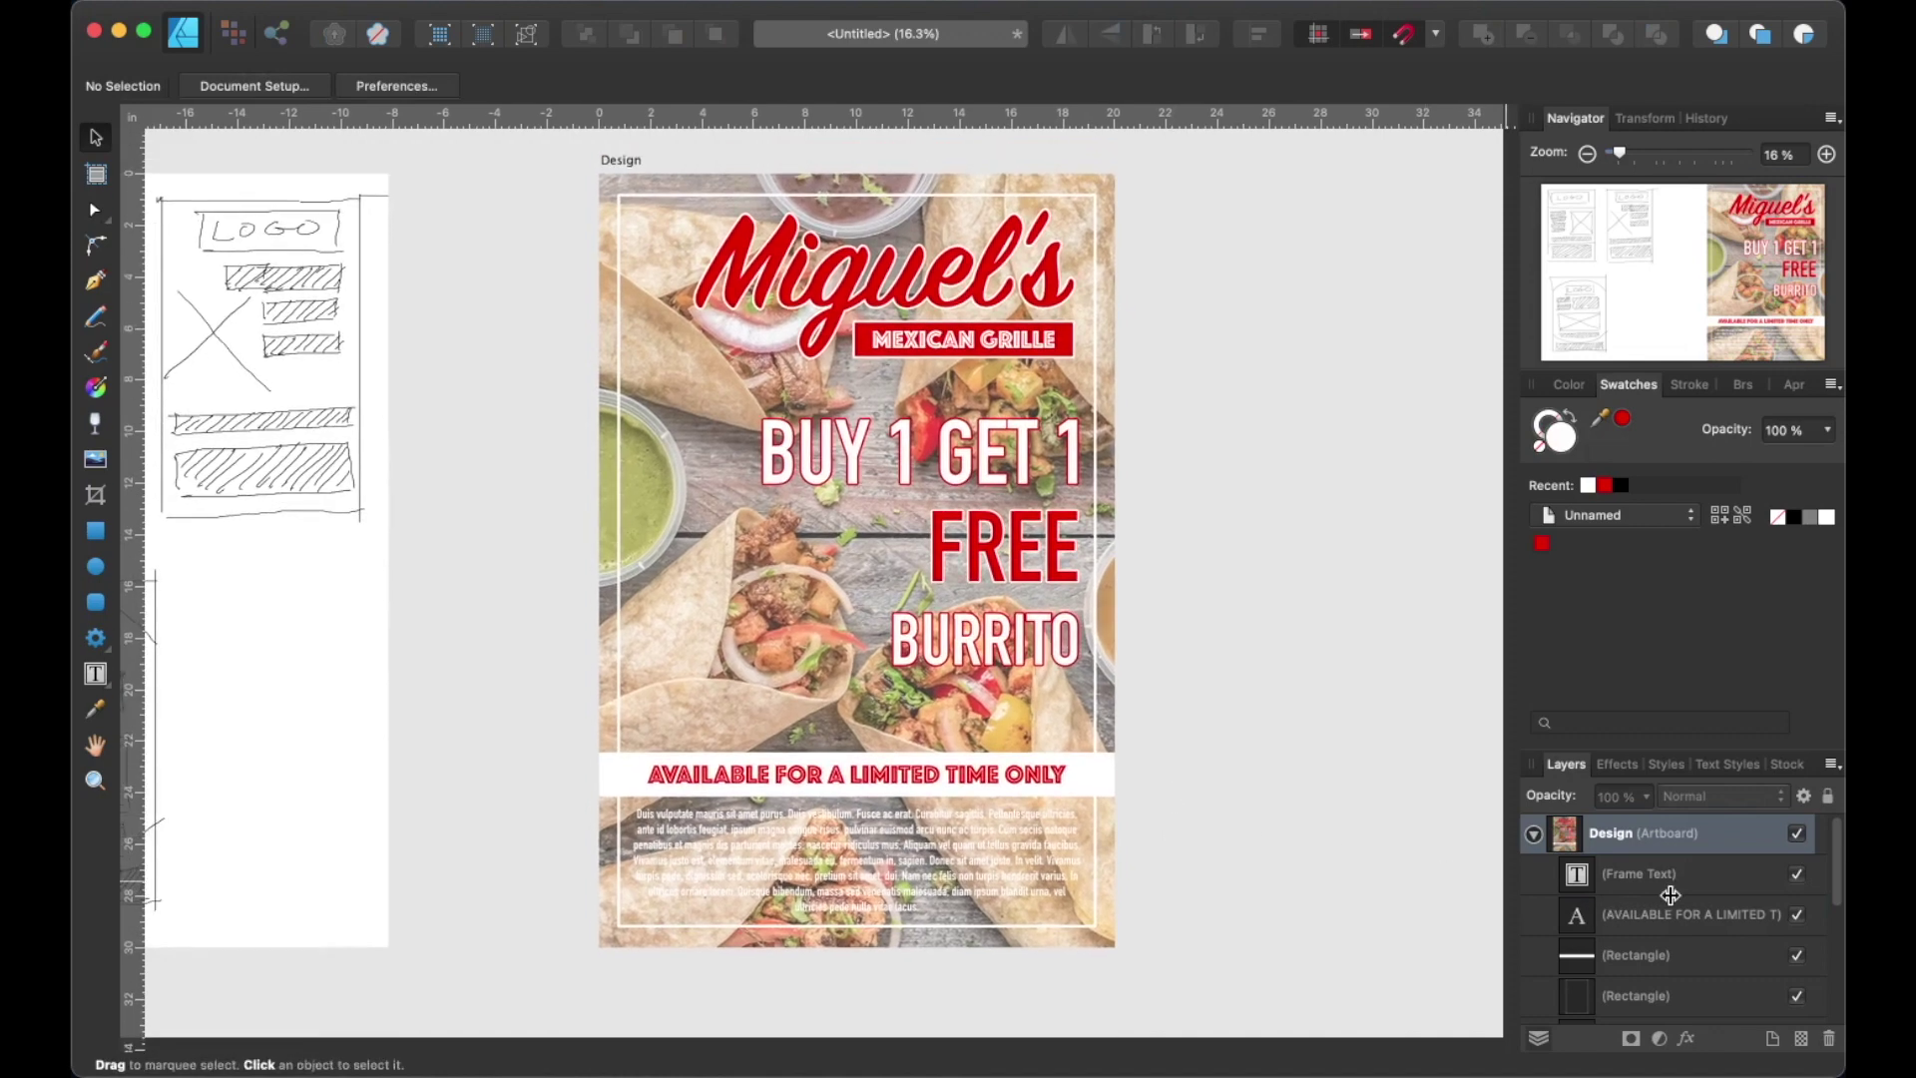
# Add an outer shadow with 10 px radius and 10 px offset to the logo and the three headline lines.
pyautogui.click(1645, 878)
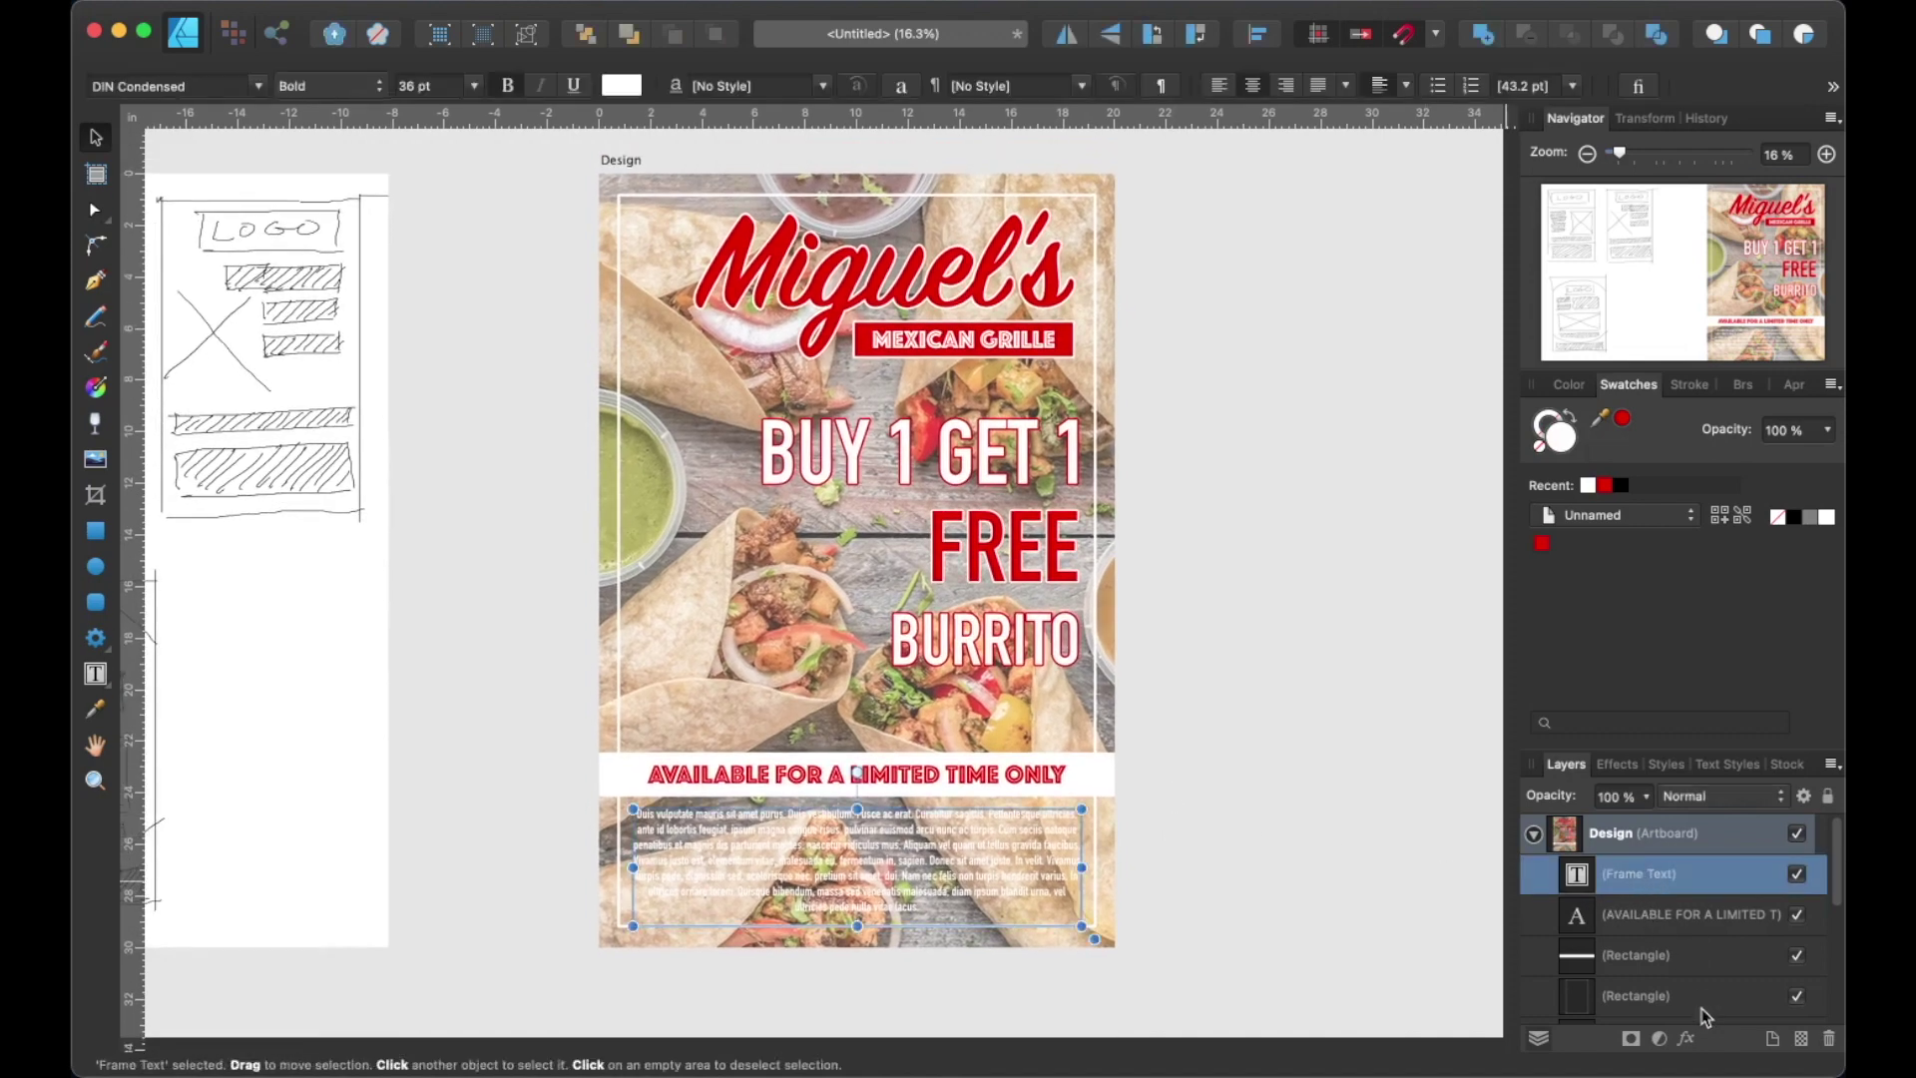
pyautogui.click(1687, 1038)
pyautogui.click(1119, 329)
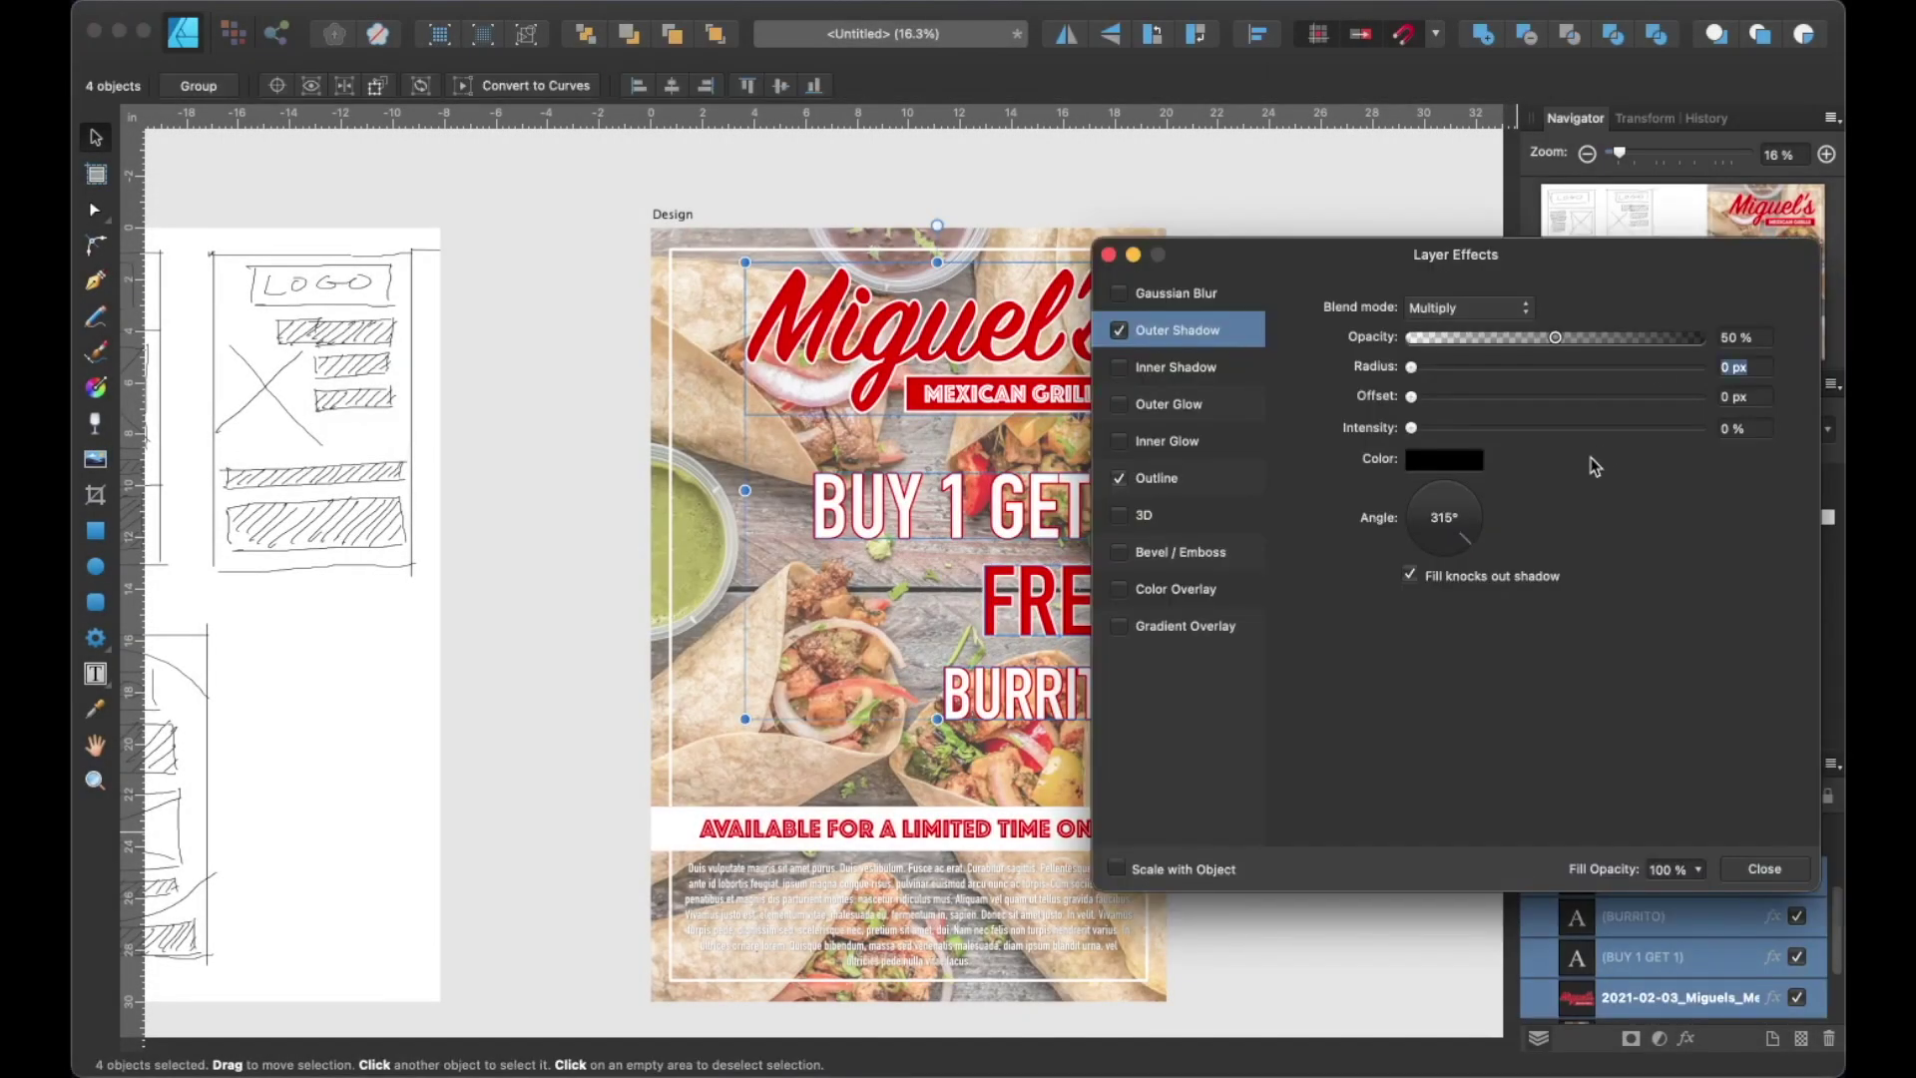
pyautogui.write('10')
pyautogui.press('Tab')
pyautogui.write('10')
pyautogui.press('Tab')
pyautogui.click(1765, 868)
pyautogui.click(1364, 779)
# Hide the interface panels and review the finished poster beside the thumbnail sketches.
pyautogui.moveTo(1293, 631); pyautogui.dragTo(1253, 603)
pyautogui.hscroll(-5, 1253, 604)
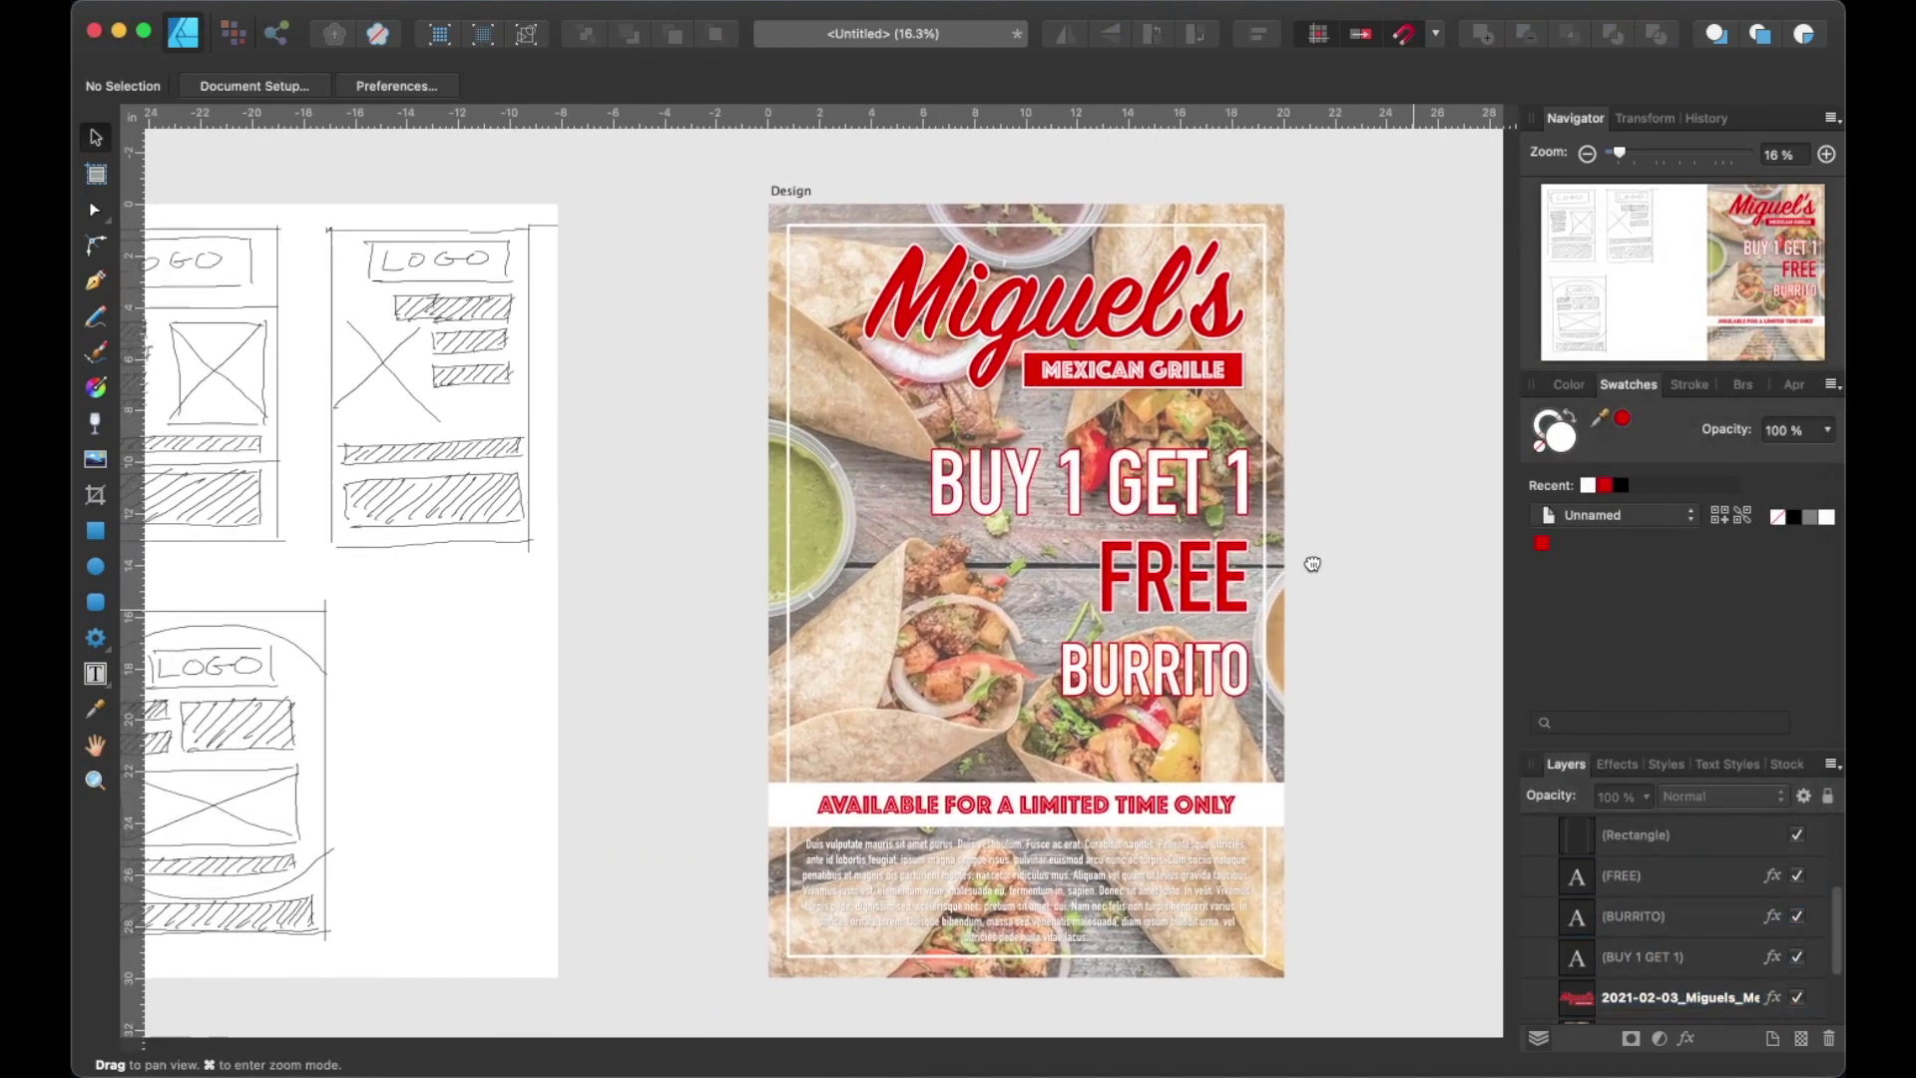
pyautogui.hscroll(3, 1373, 554)
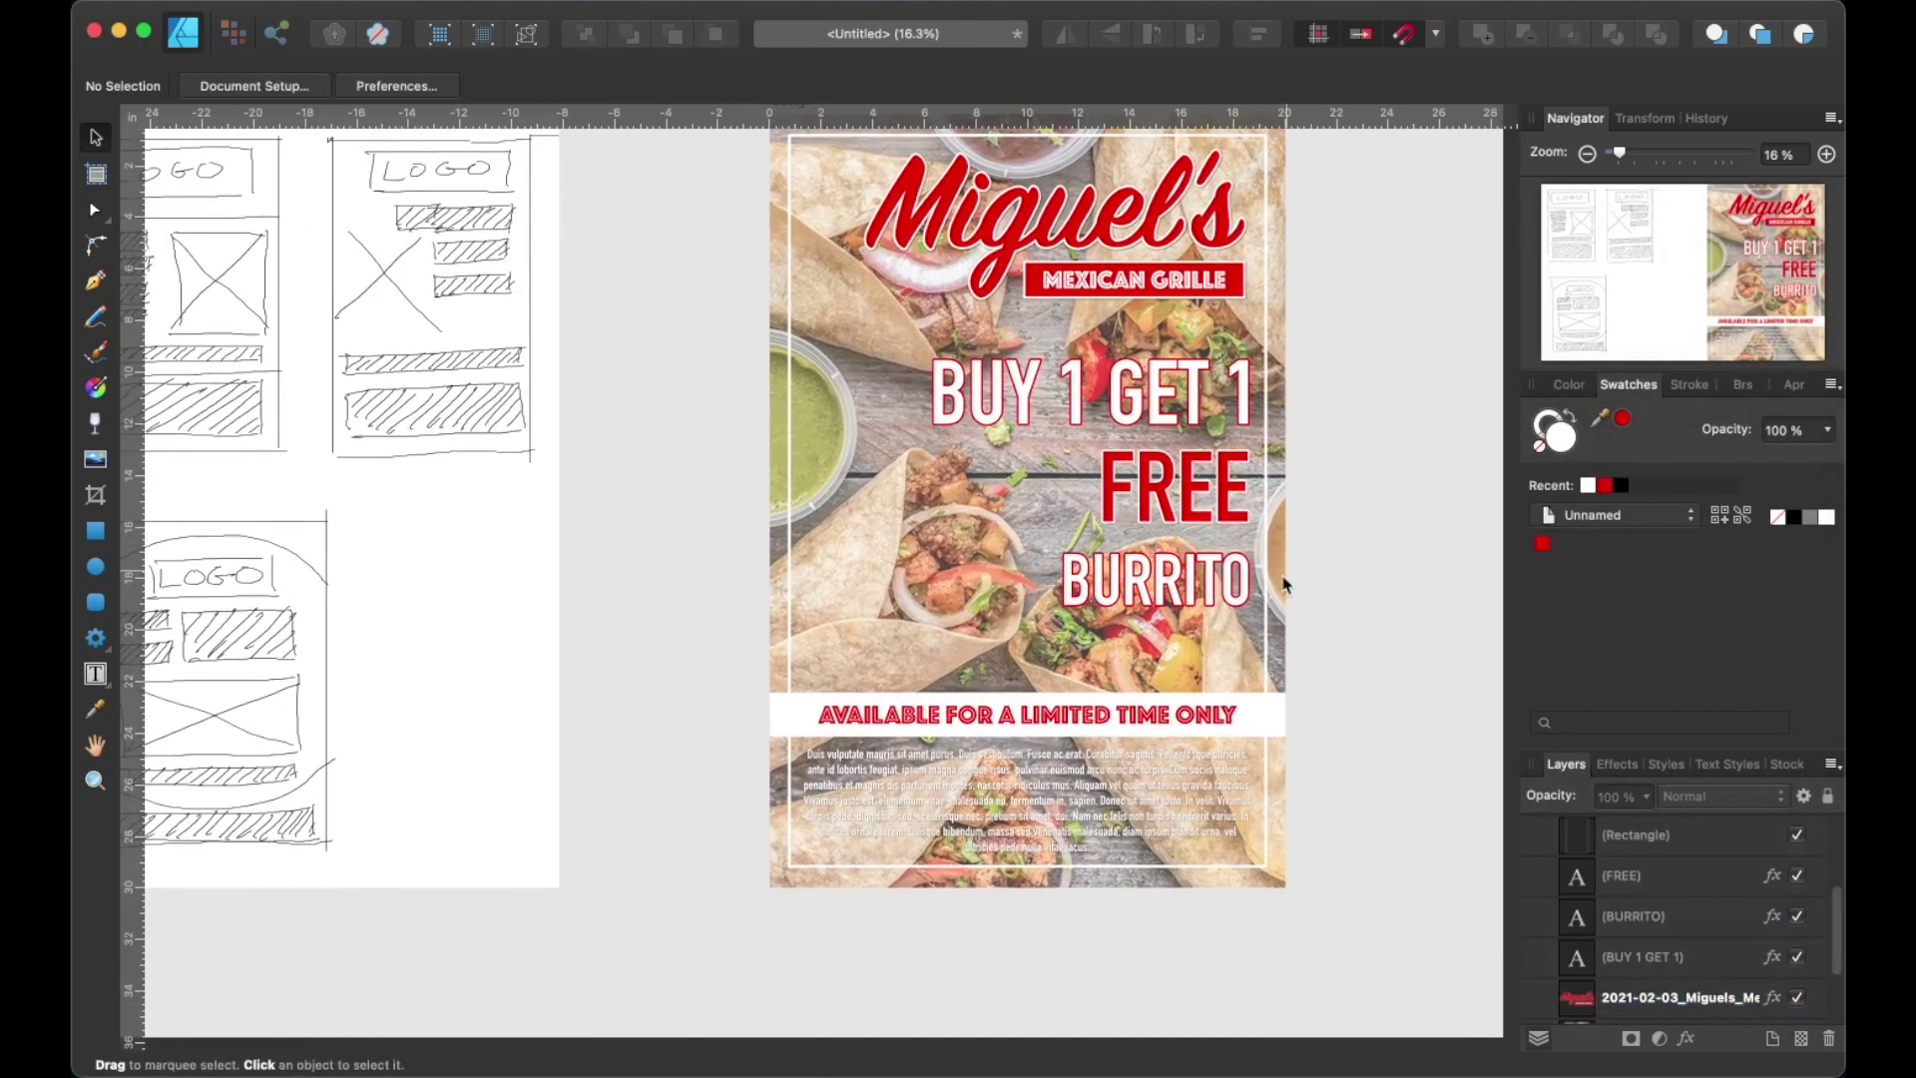
pyautogui.moveTo(1343, 479); pyautogui.dragTo(1553, 465)
pyautogui.press('Tab')
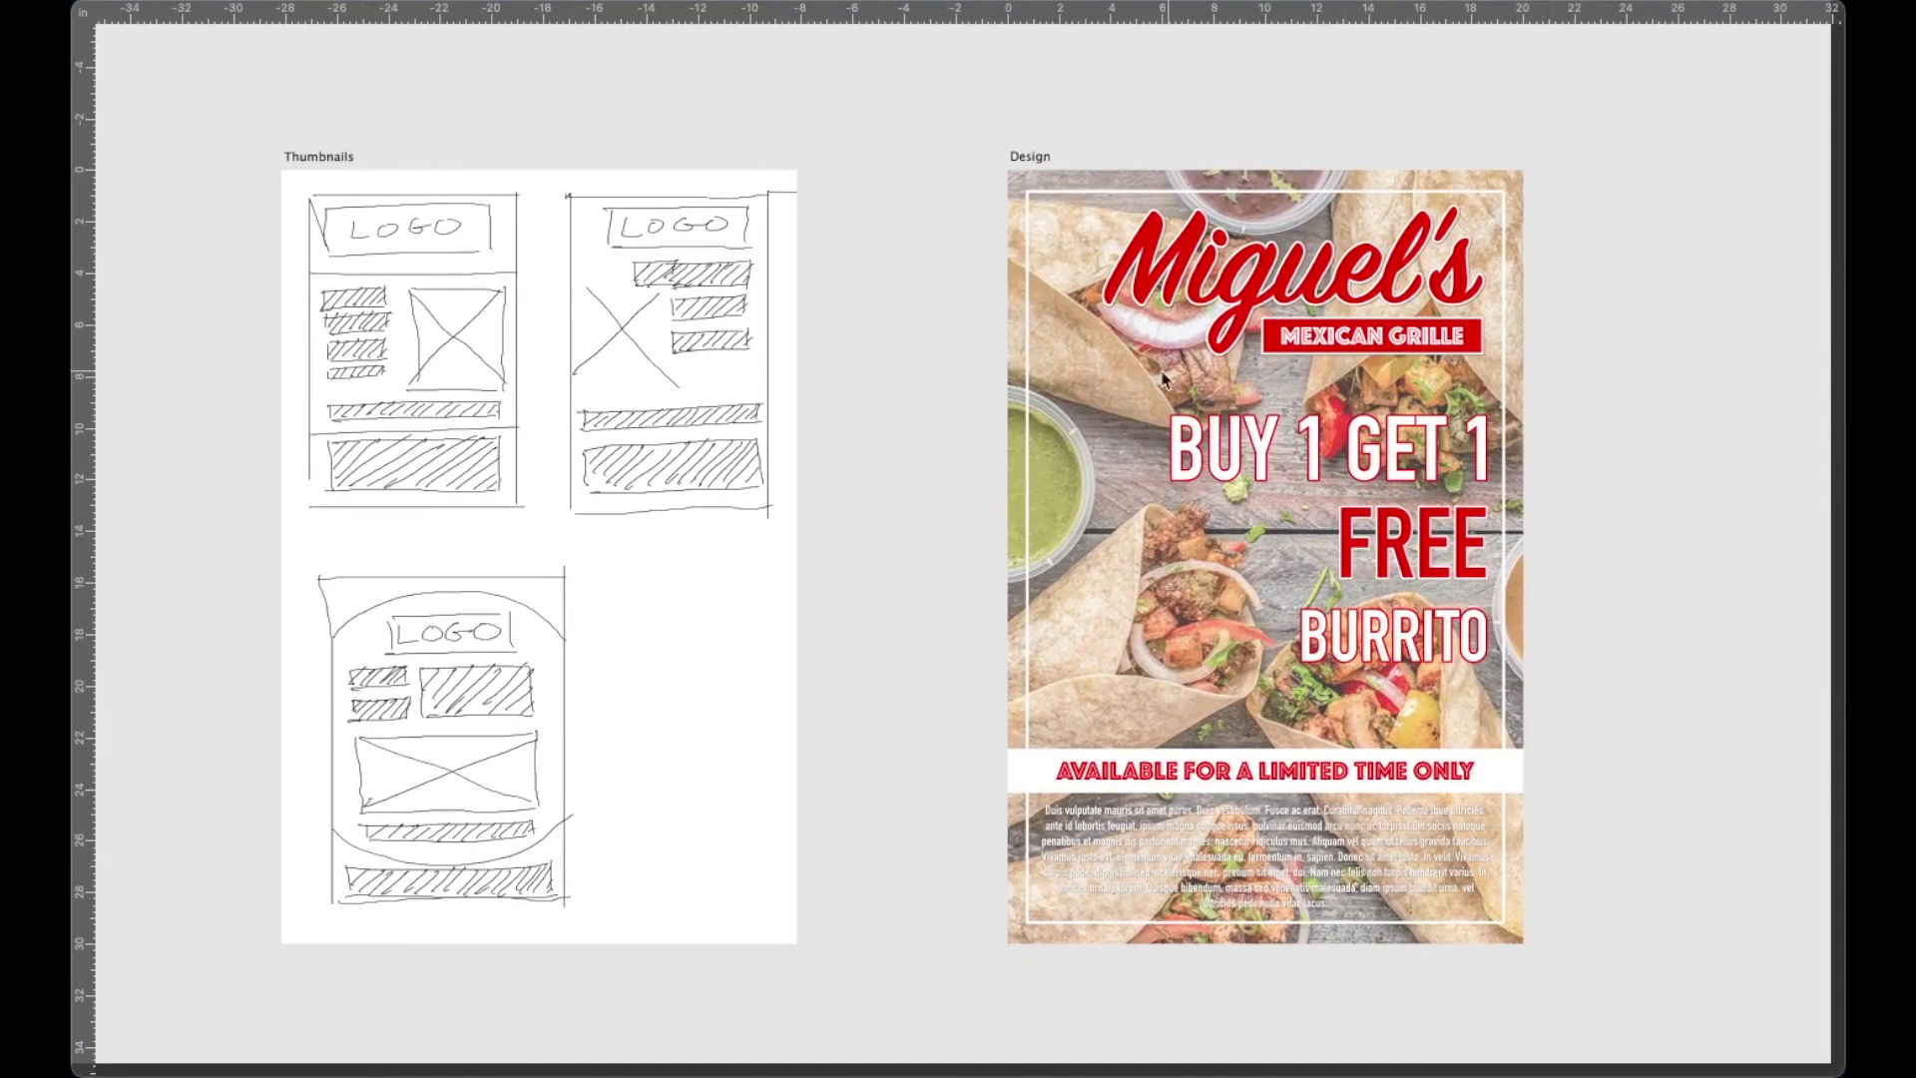